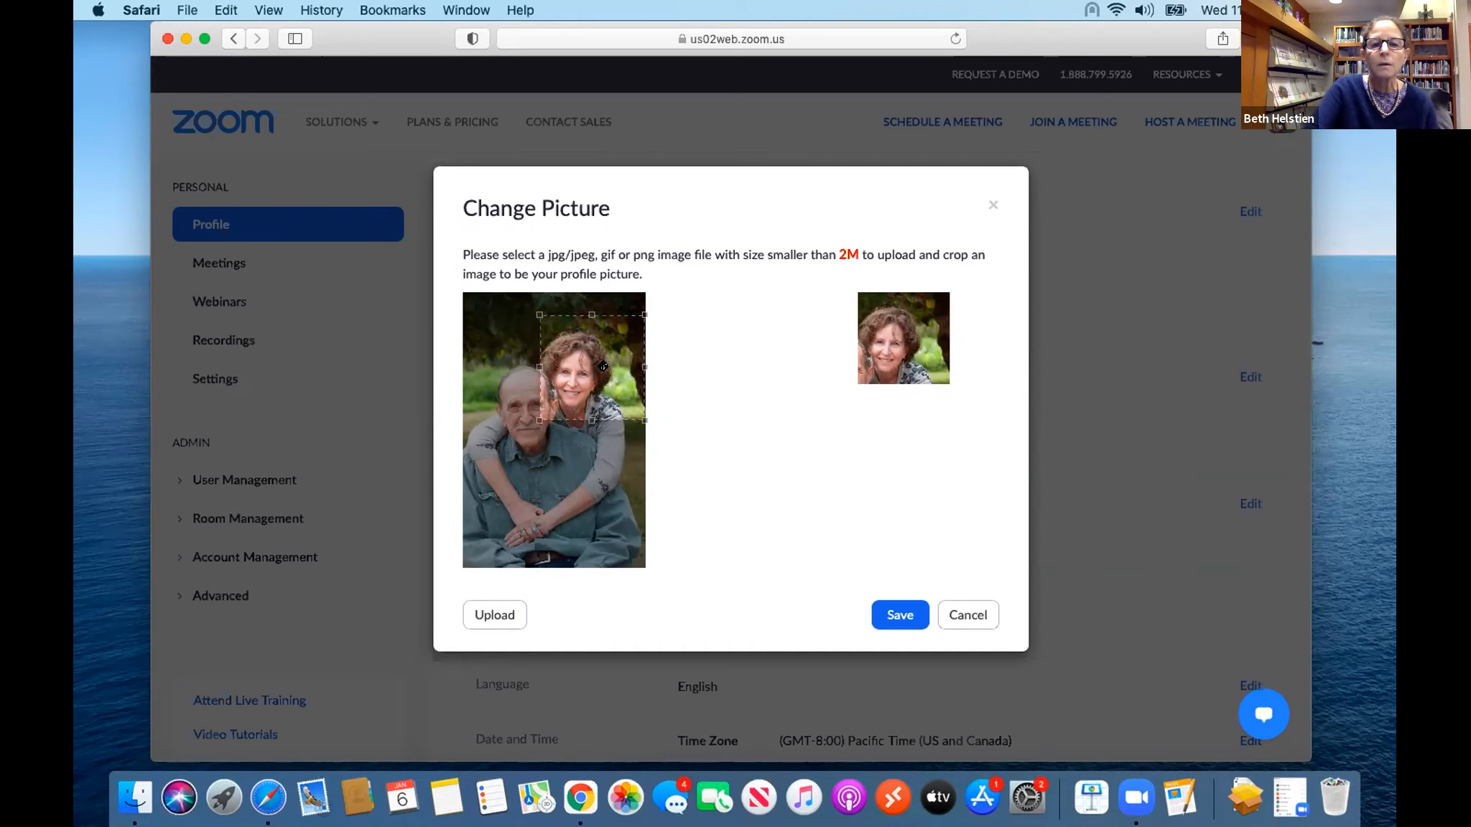
# - Save the cropped portrait as the profile picture
pyautogui.click(898, 616)
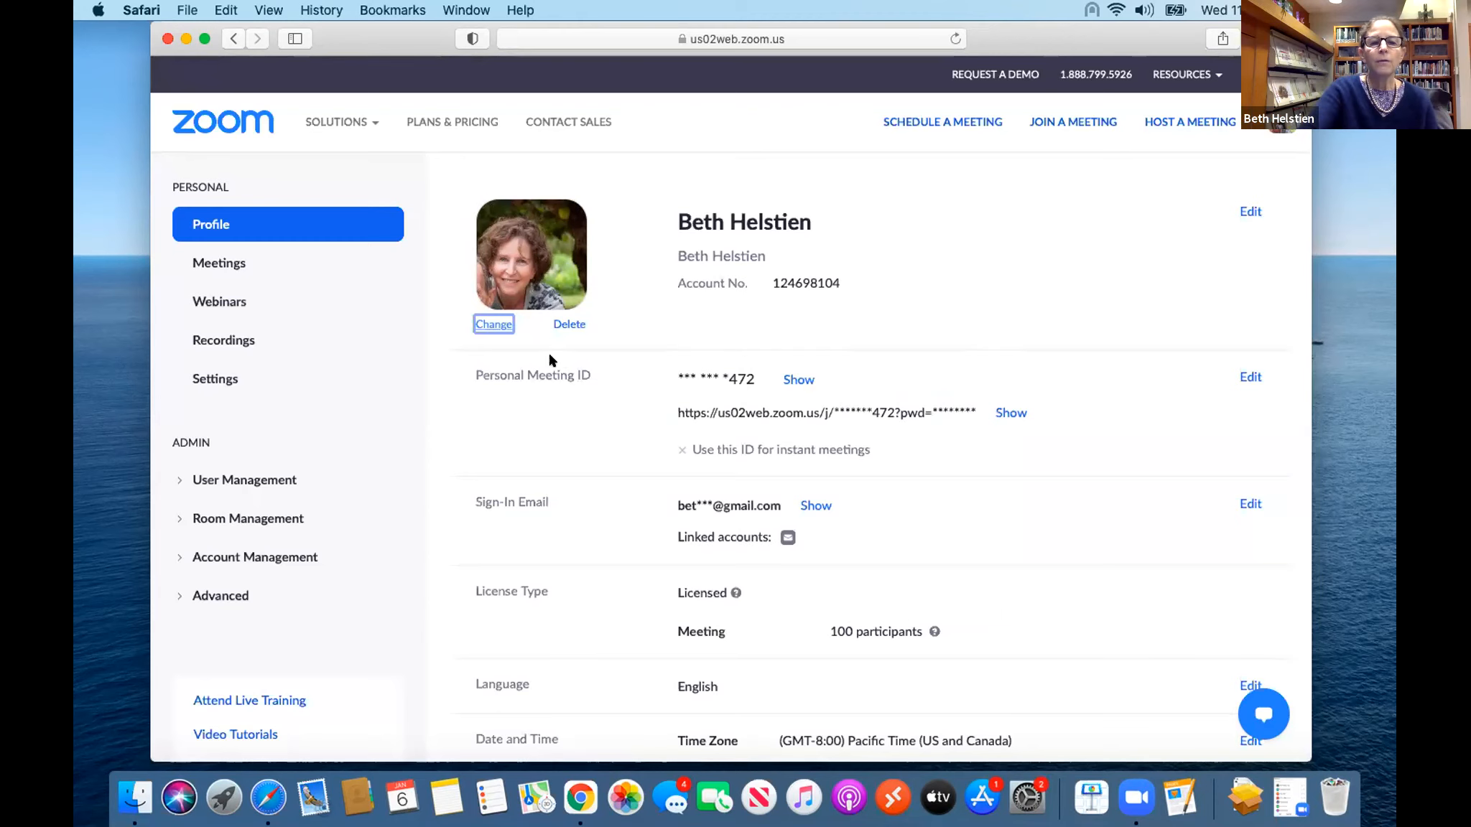
# - Open the file chooser for uploading a different profile picture, and back out without choosing a file
pyautogui.click(494, 324)
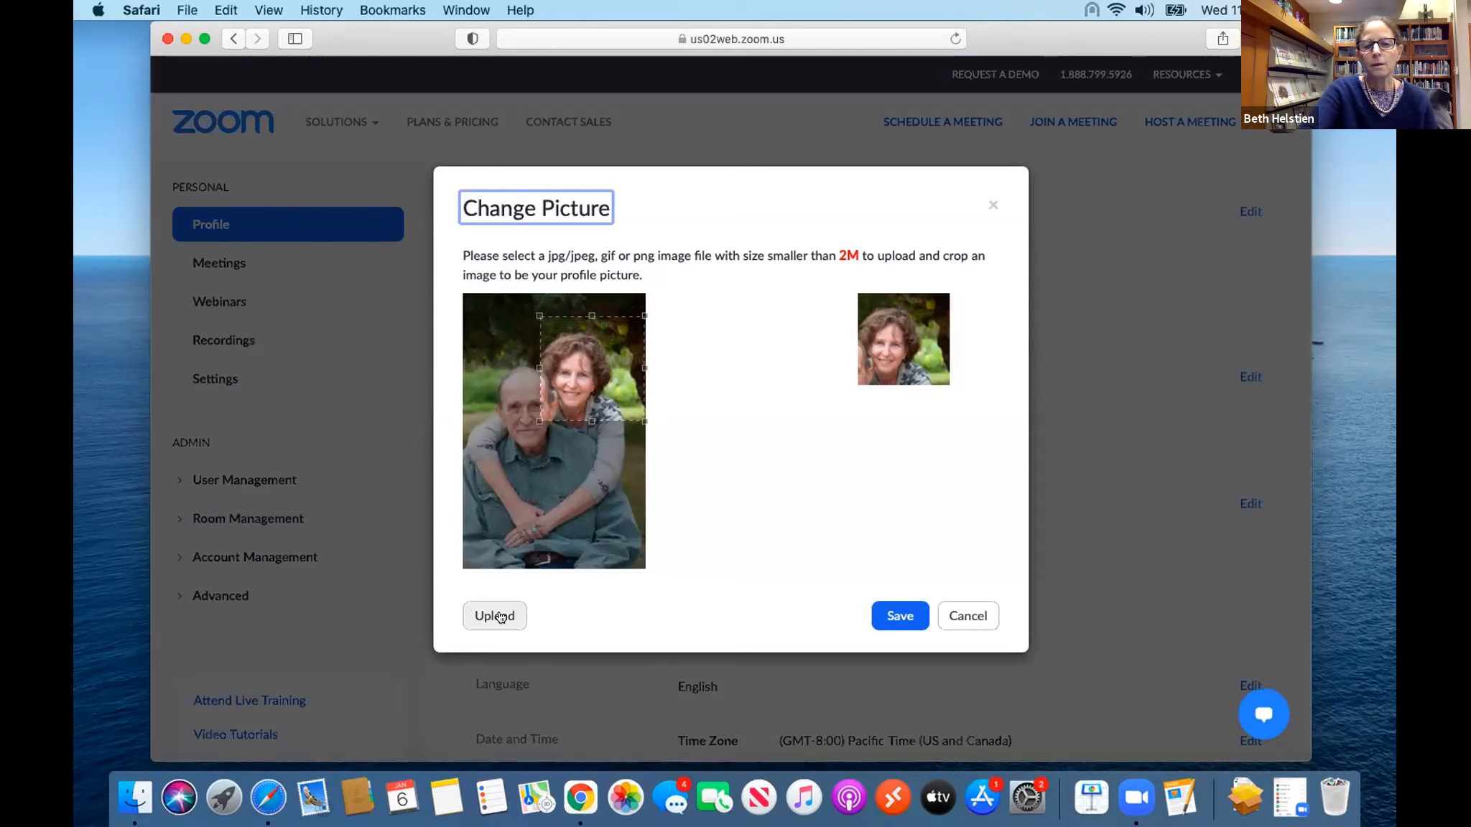
pyautogui.click(499, 616)
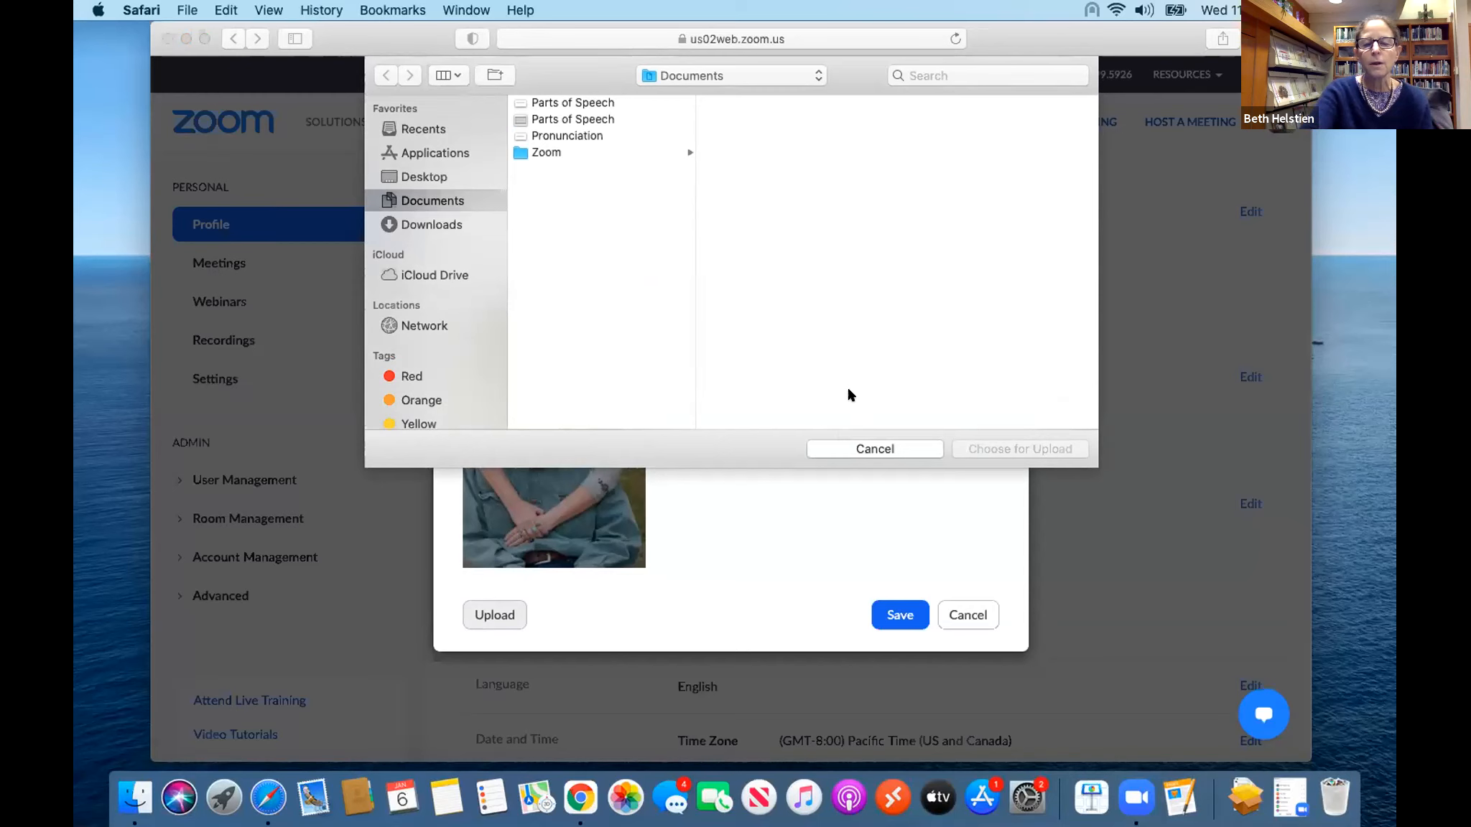
pyautogui.click(869, 449)
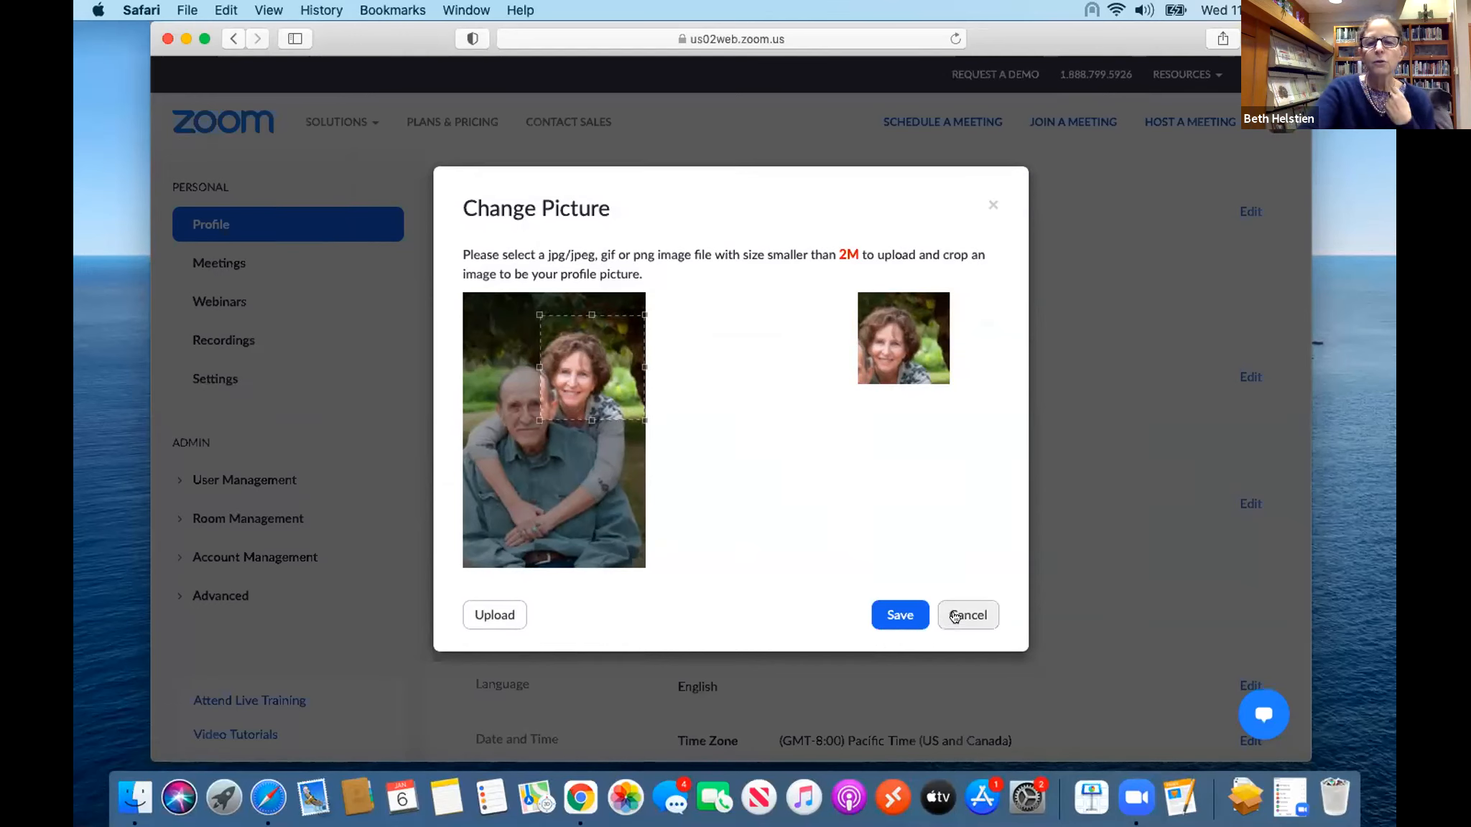
pyautogui.click(898, 616)
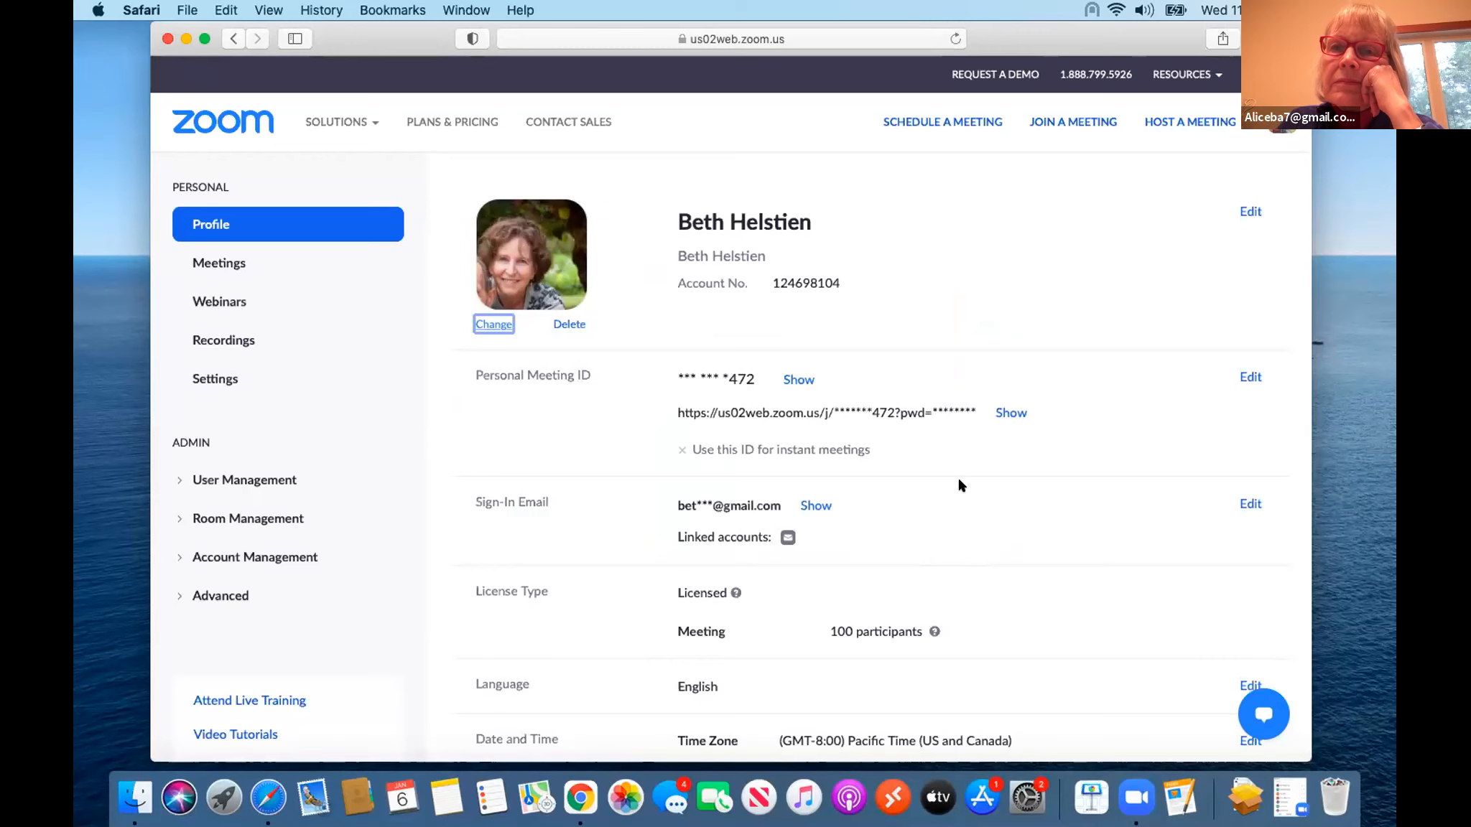
# - Look through the profile details down to the sign-in and security options, and open the personal meeting settings
pyautogui.scroll(-4, 961, 486)
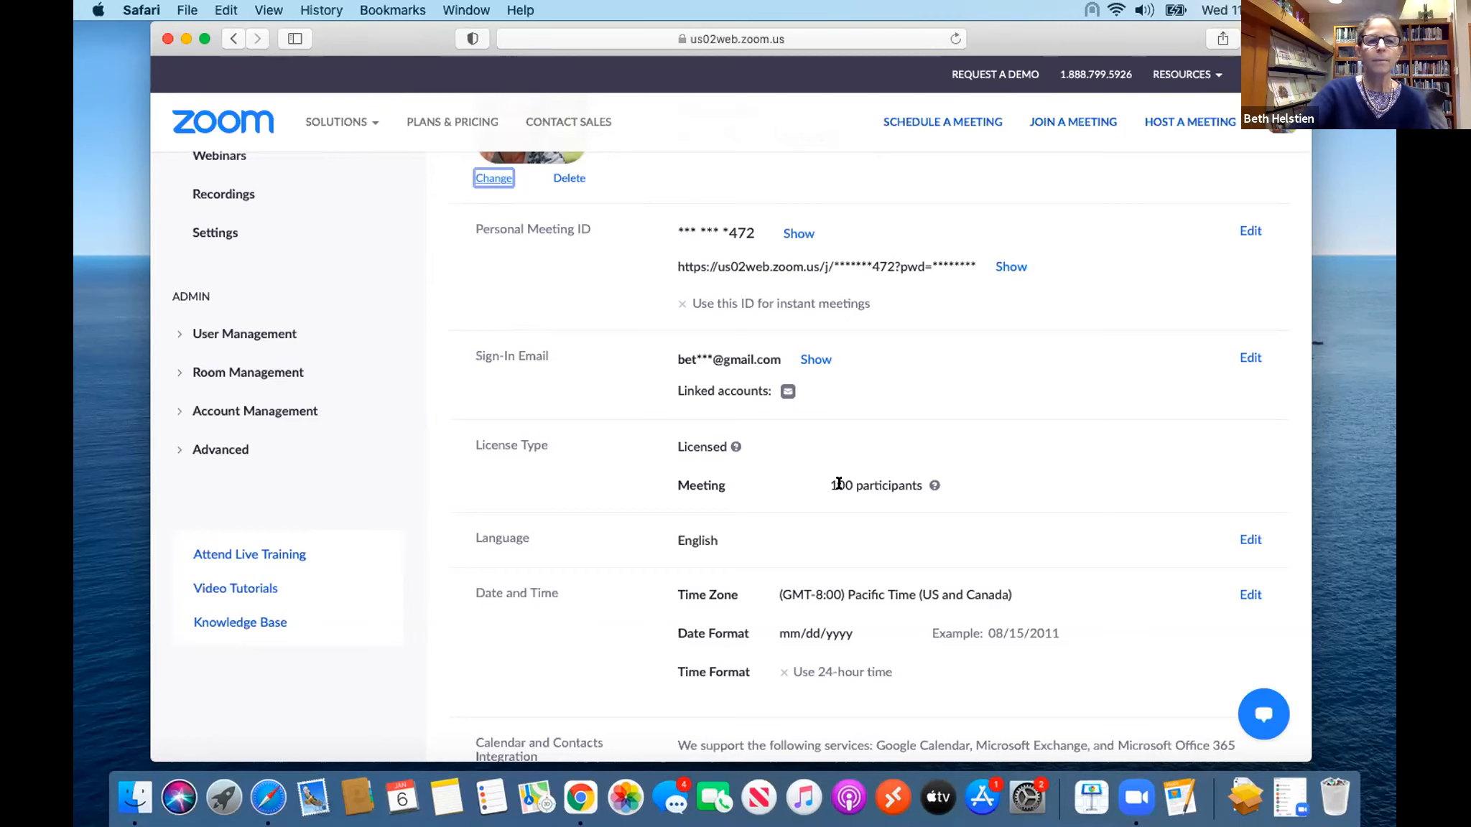
pyautogui.scroll(-3, 1006, 438)
pyautogui.scroll(-8, 1006, 440)
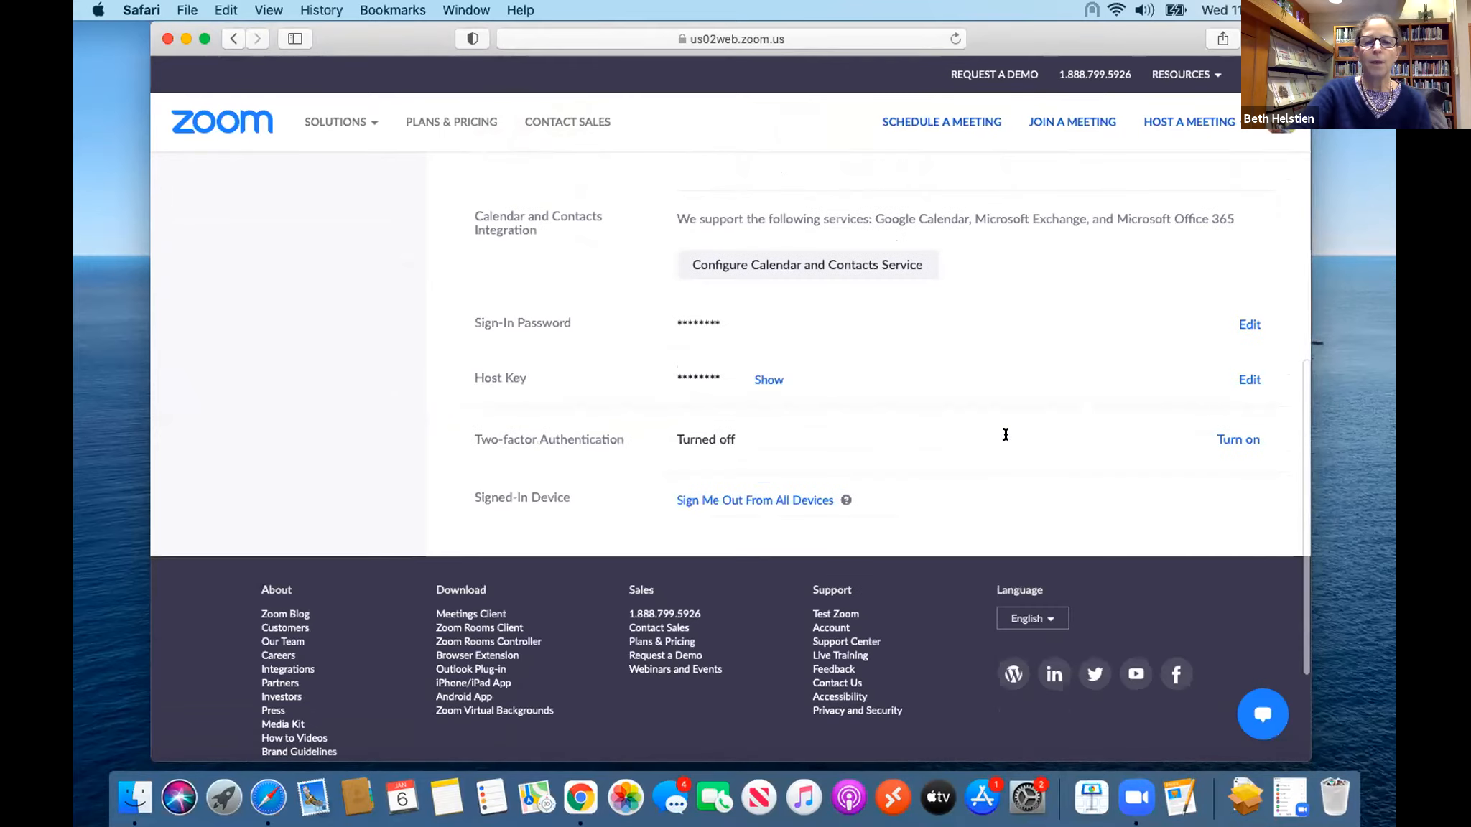
pyautogui.scroll(3, 1006, 431)
pyautogui.scroll(12, 1024, 405)
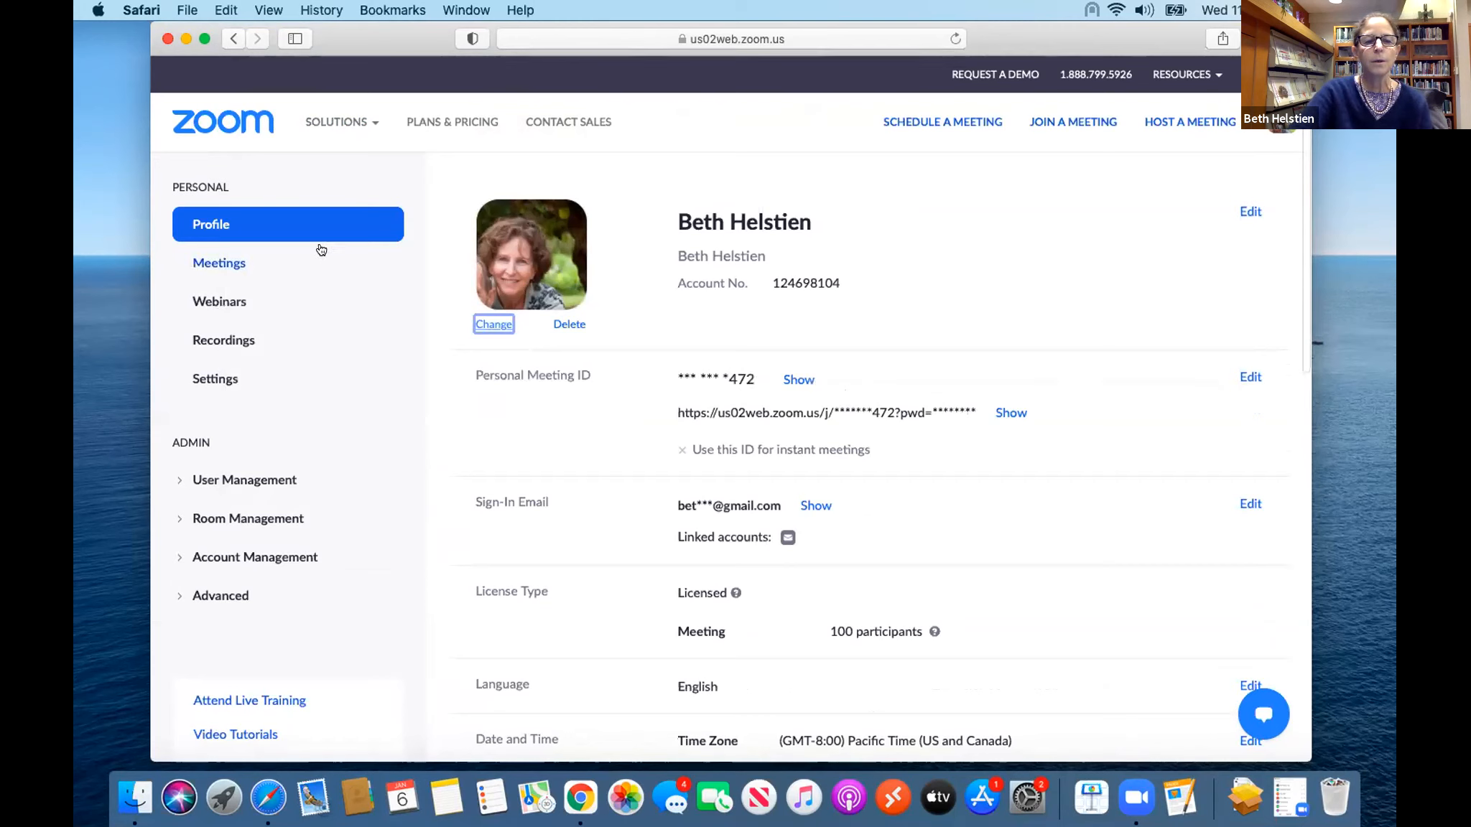
pyautogui.click(210, 379)
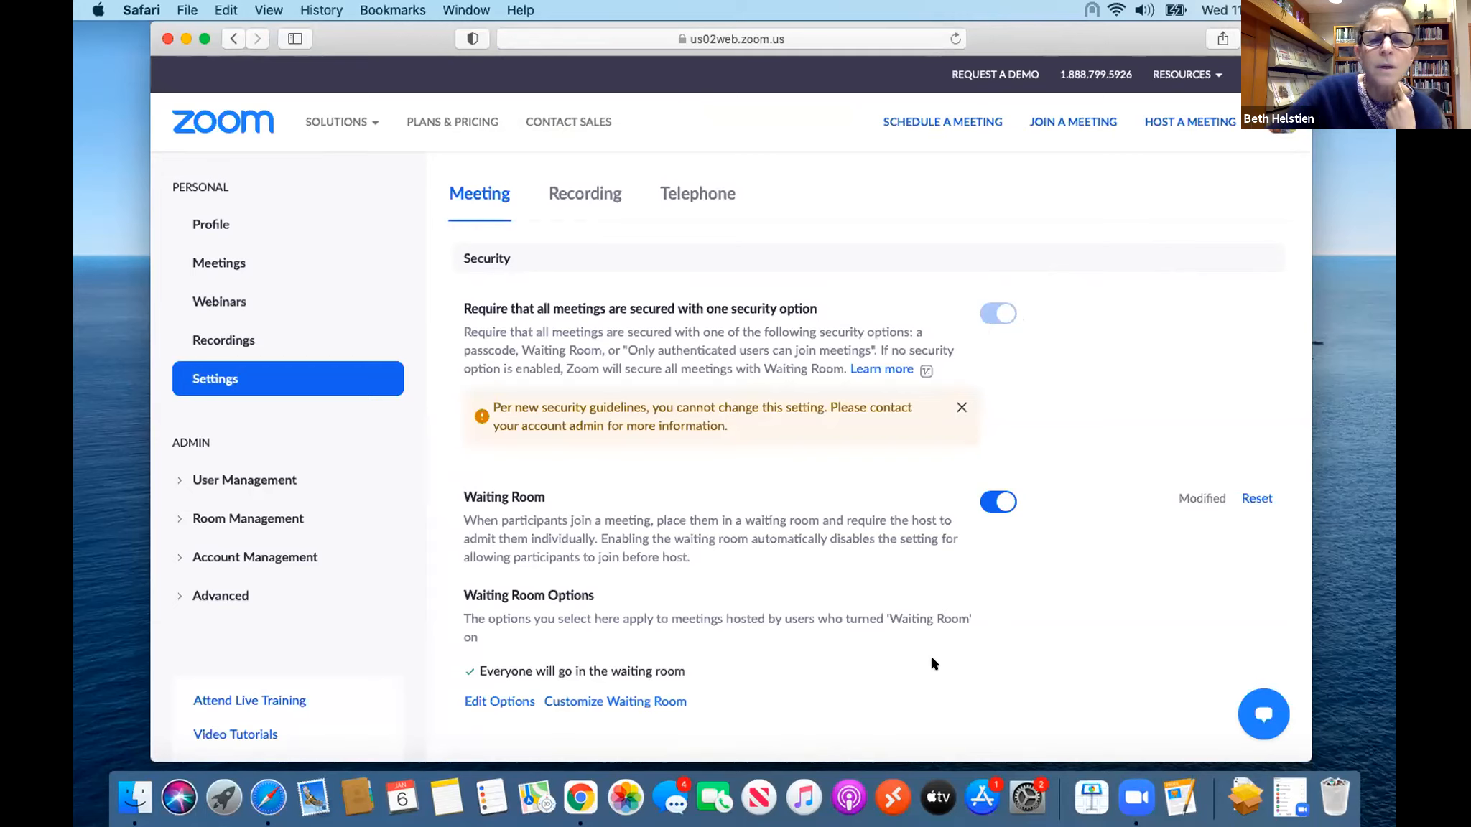
# - Switch the Waiting Room setting off and back on in the Security section
pyautogui.scroll(-5, 934, 664)
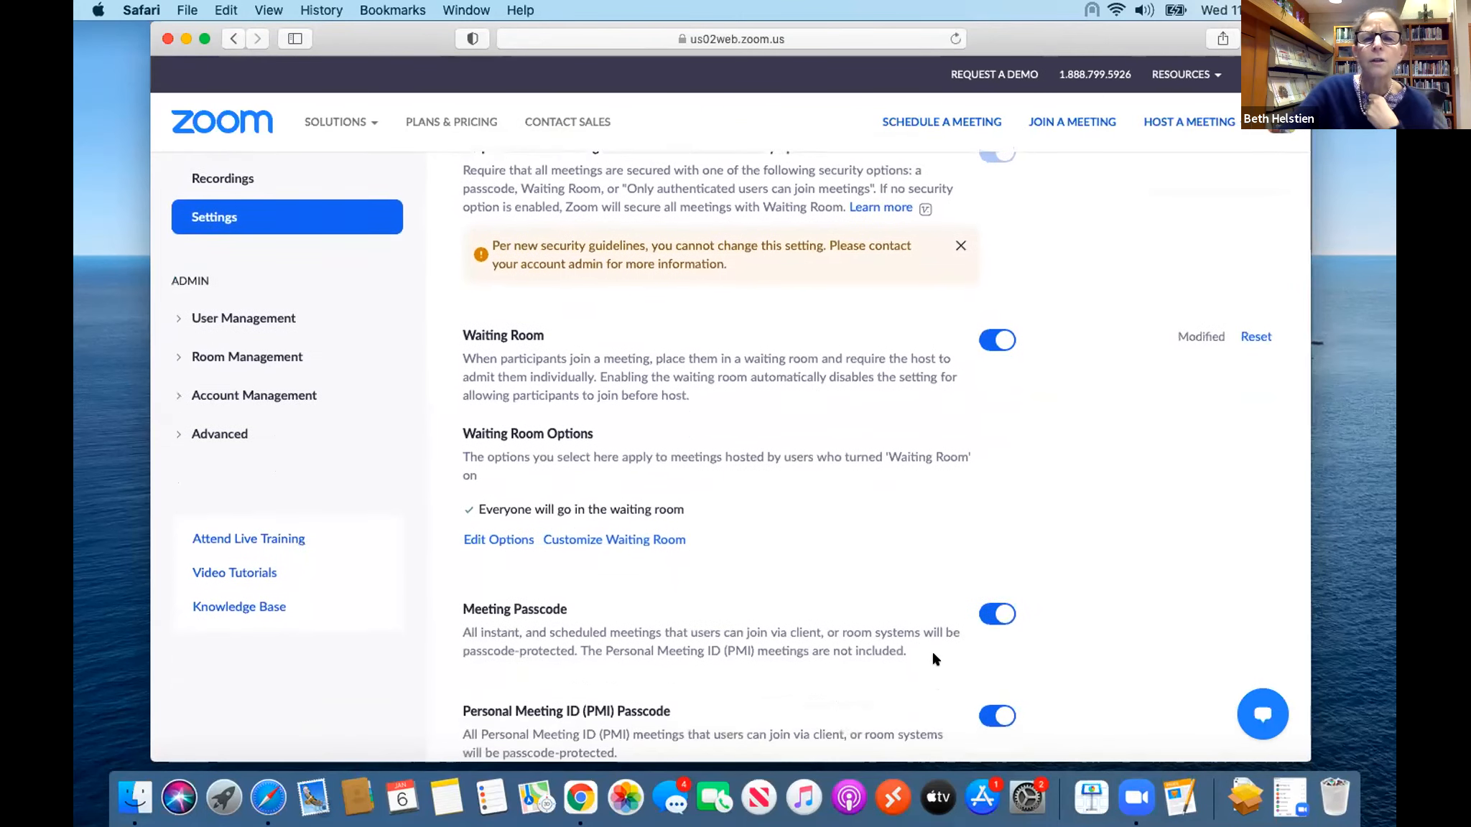
pyautogui.scroll(-3, 934, 659)
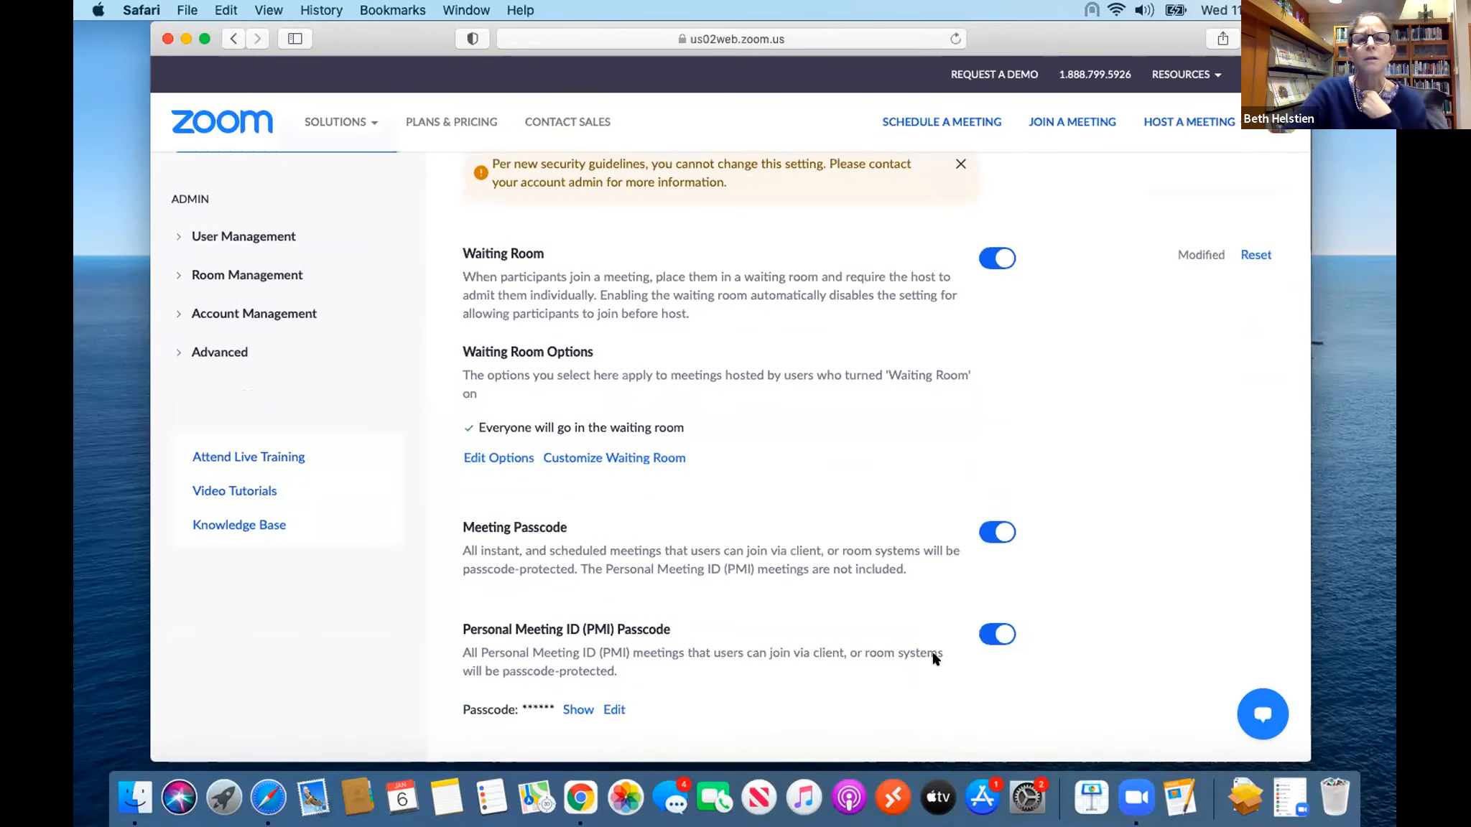
pyautogui.click(985, 257)
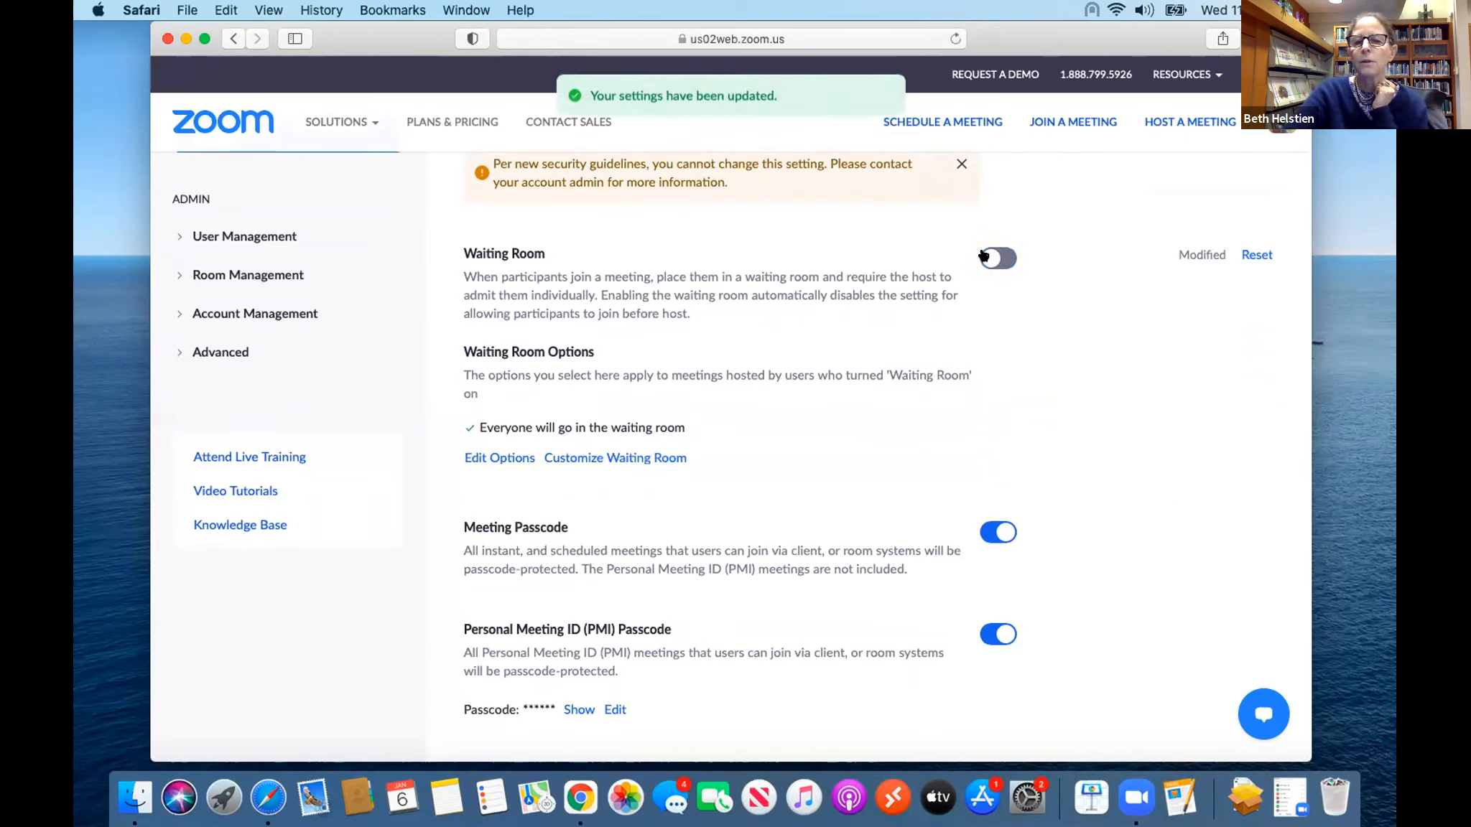
pyautogui.click(1006, 259)
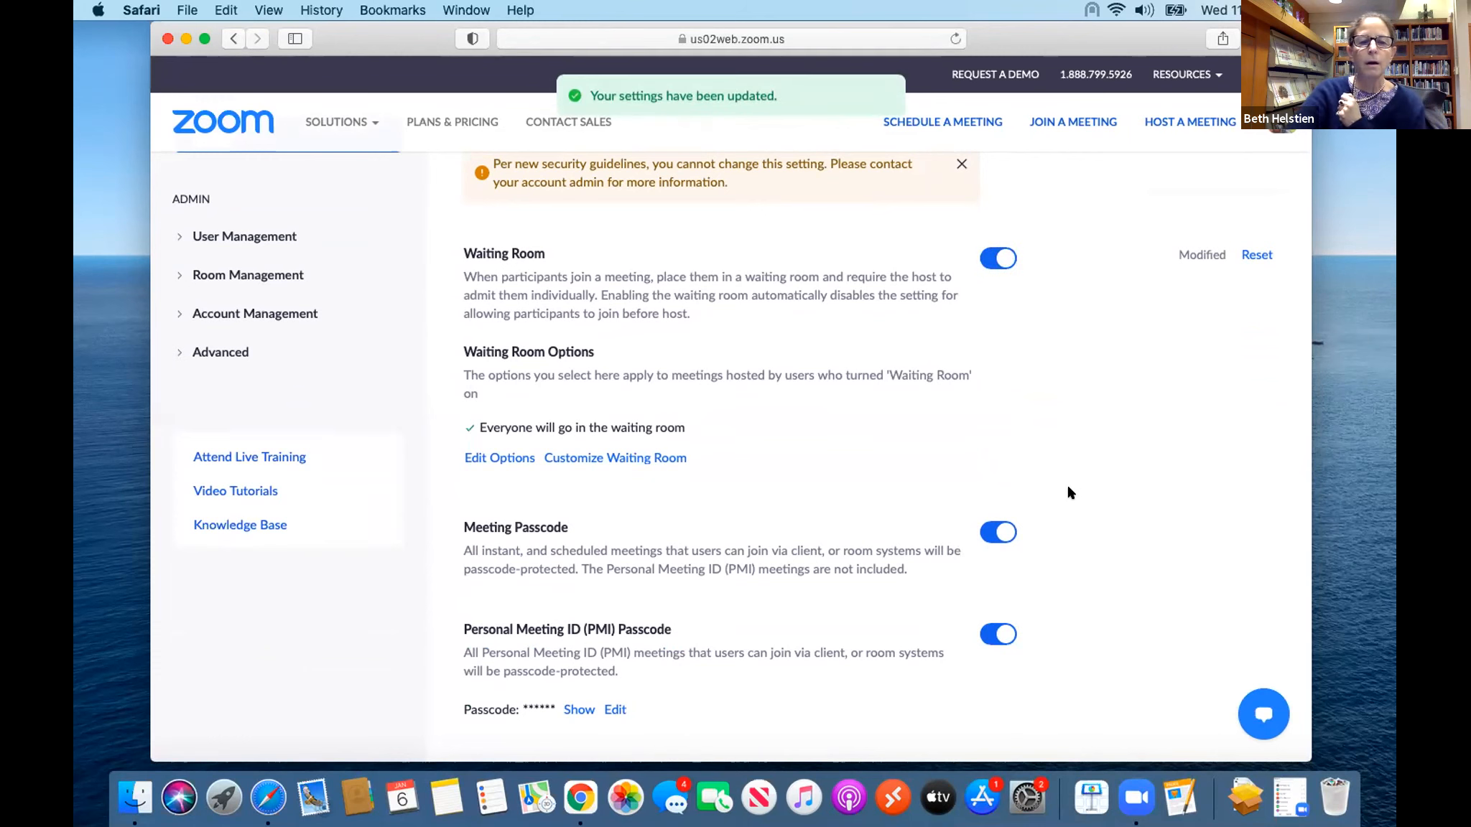
# - Examine the passcode, authentication and regional entry options, and the Schedule Meeting settings for video, audio type and Personal Meeting ID
pyautogui.scroll(-5, 1068, 493)
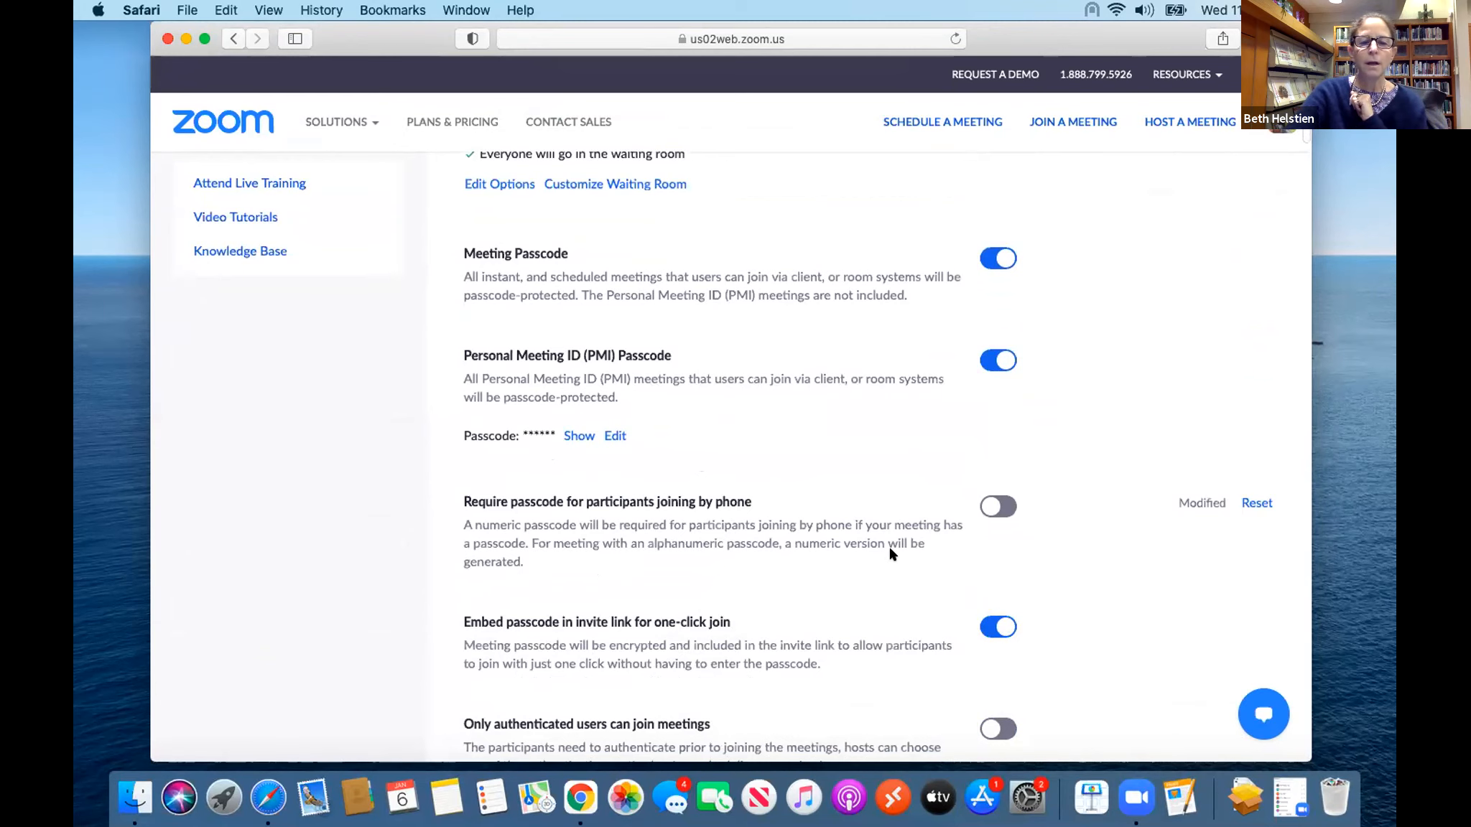
pyautogui.scroll(-3, 890, 553)
pyautogui.scroll(-8, 891, 553)
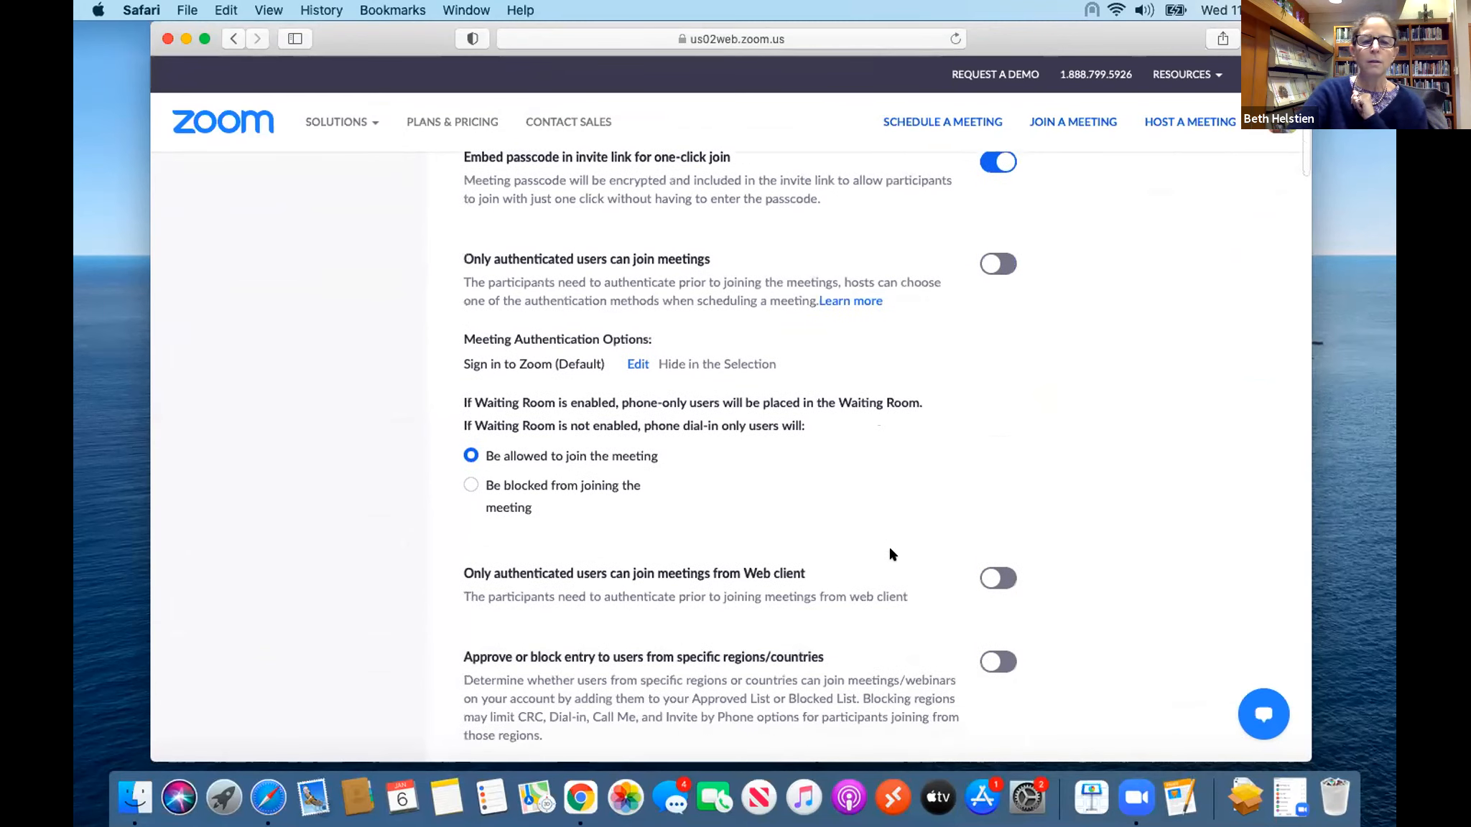
pyautogui.scroll(-1, 891, 553)
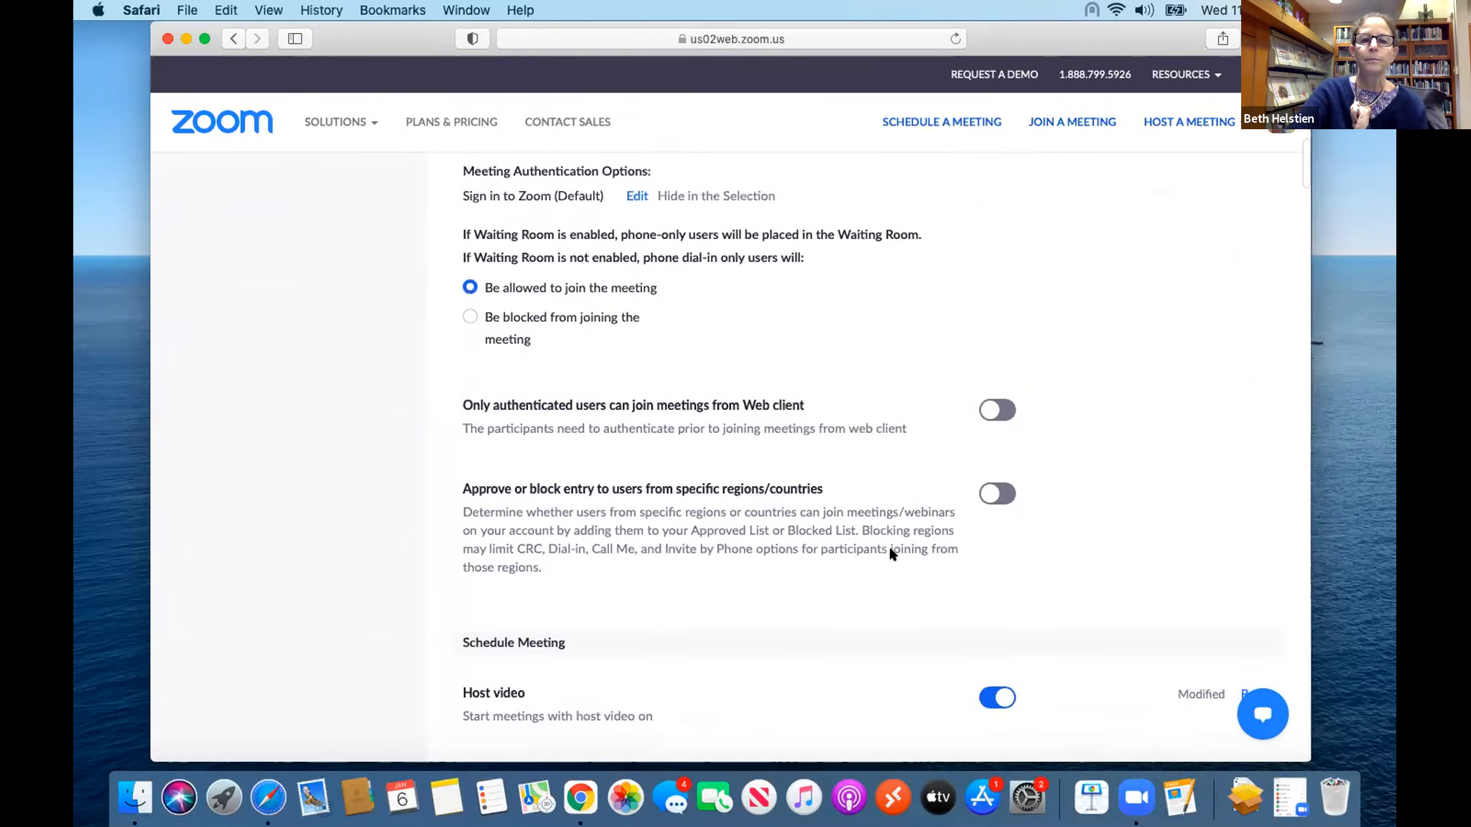
pyautogui.scroll(-3, 891, 553)
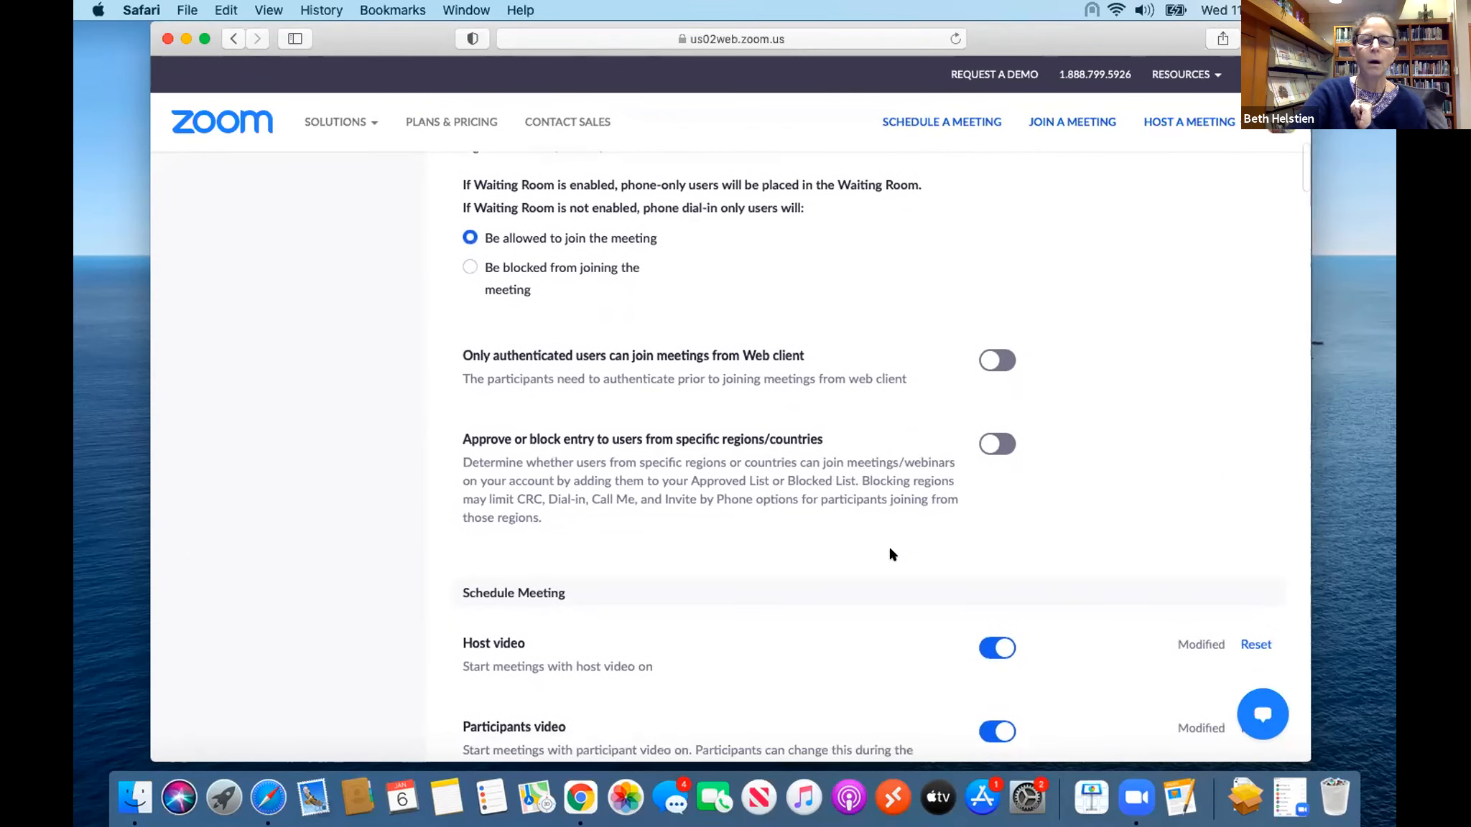
pyautogui.scroll(-7, 895, 543)
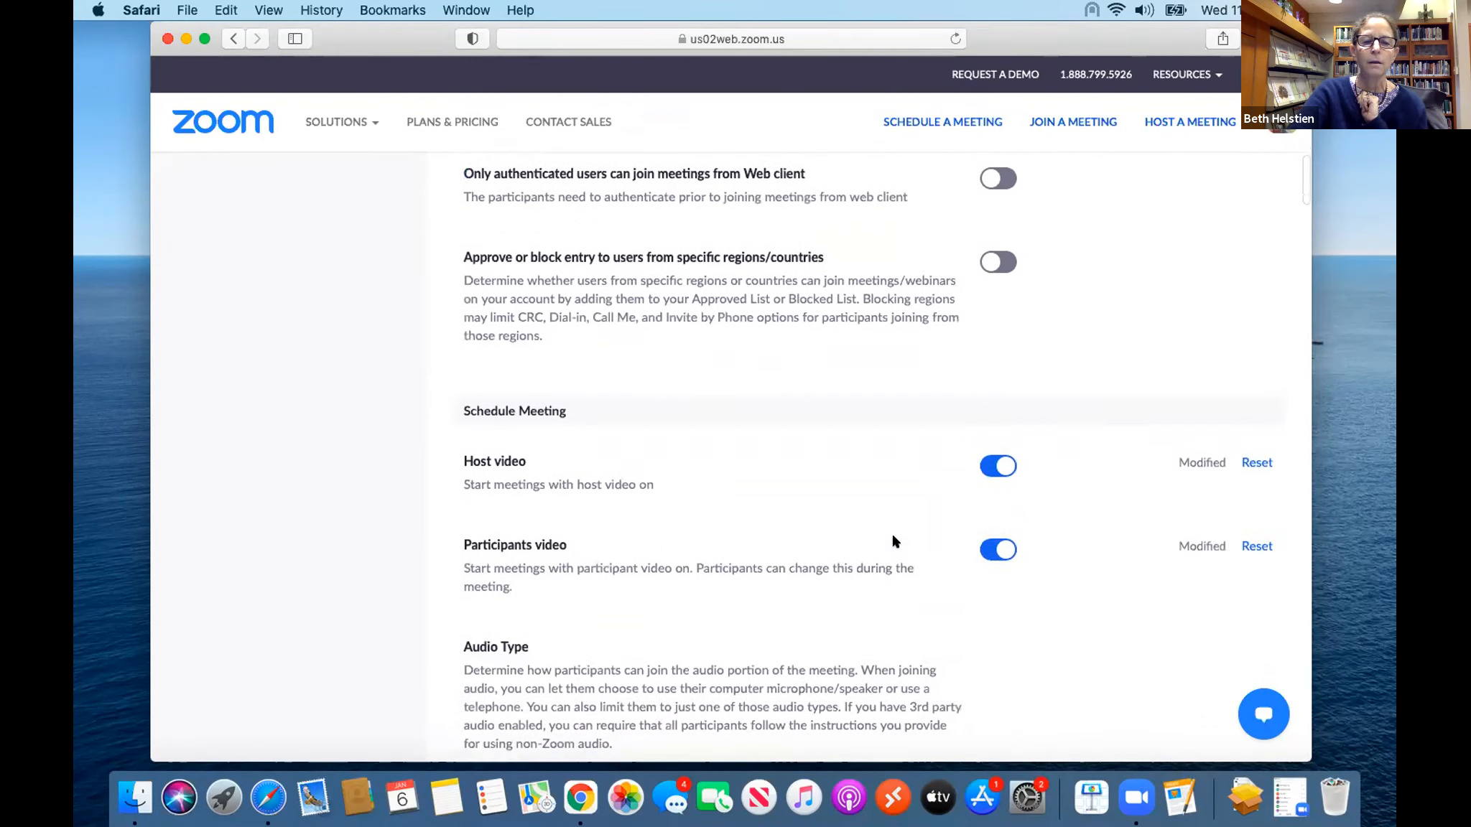
pyautogui.scroll(-10, 898, 538)
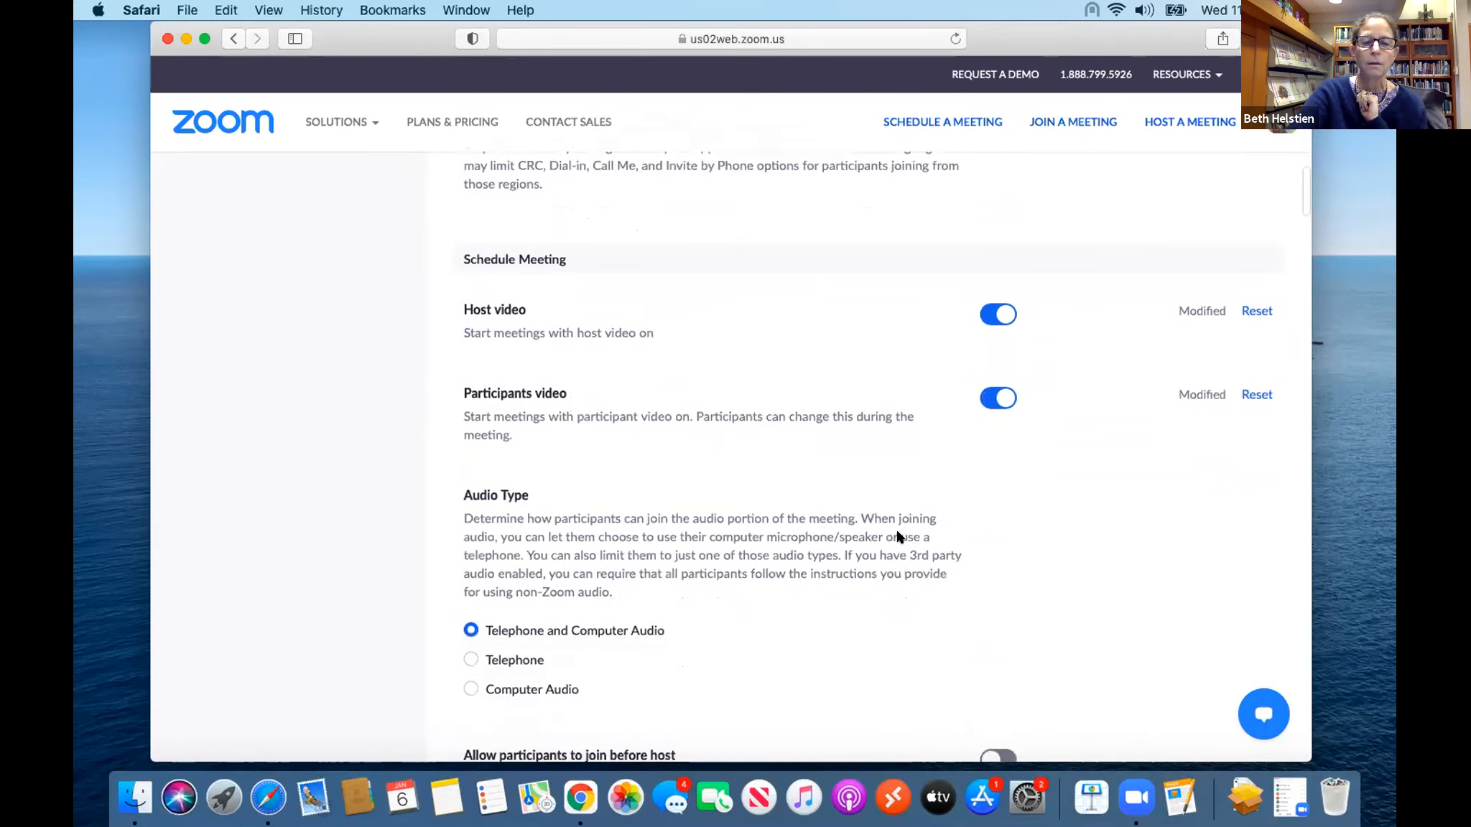
pyautogui.scroll(-4, 898, 535)
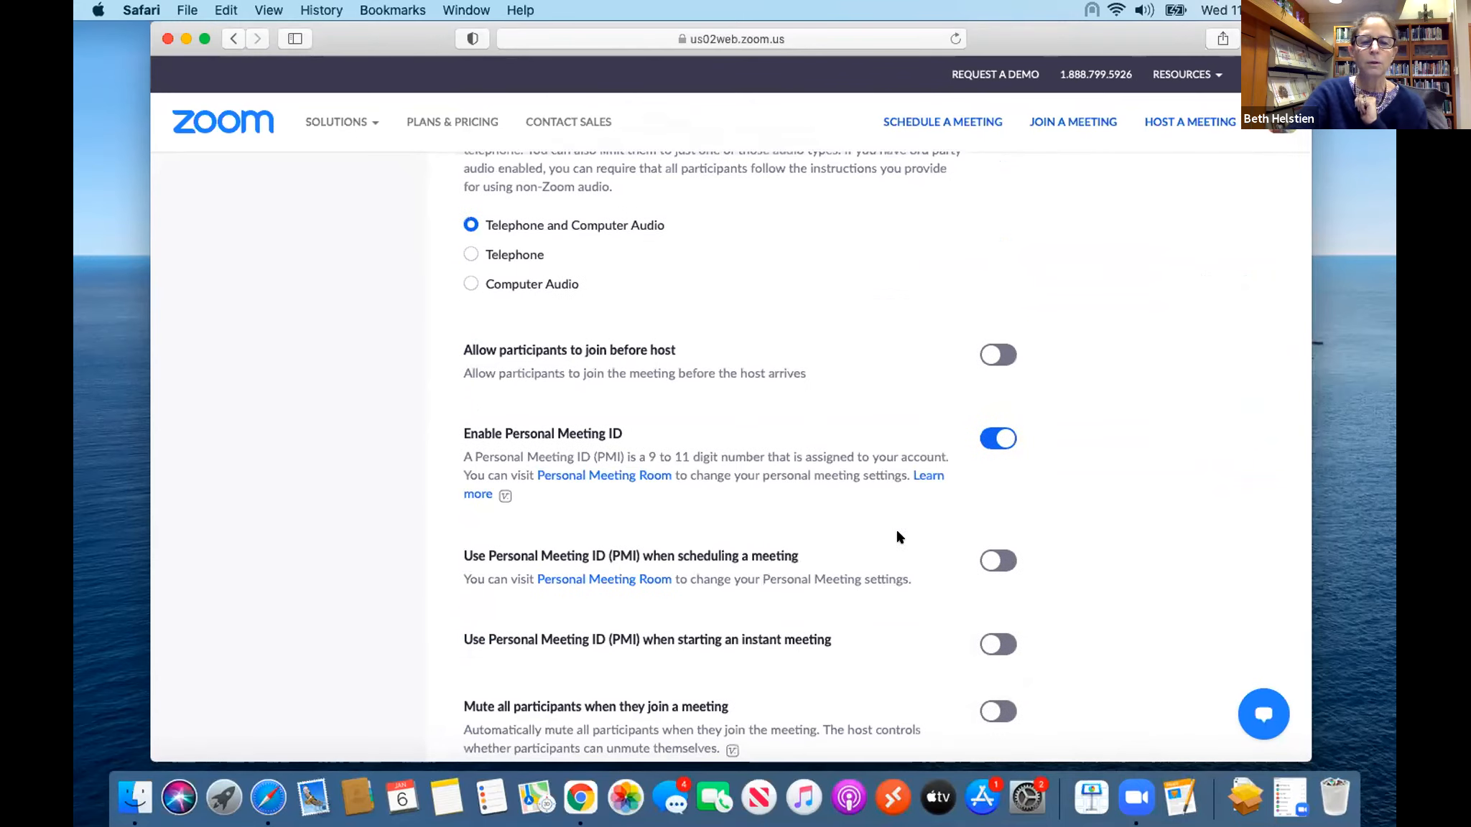
pyautogui.scroll(-14, 833, 697)
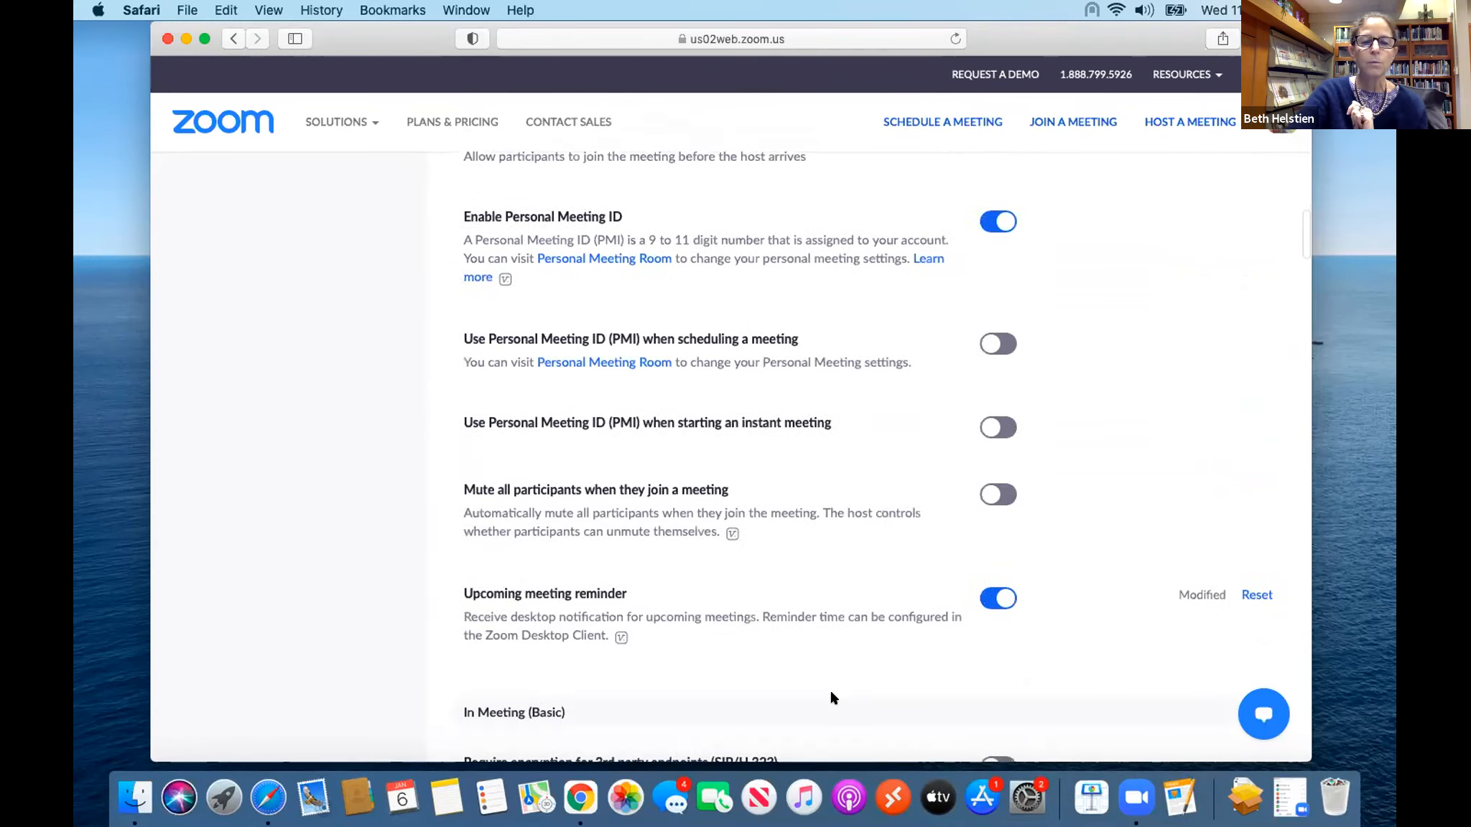
pyautogui.scroll(-6, 833, 699)
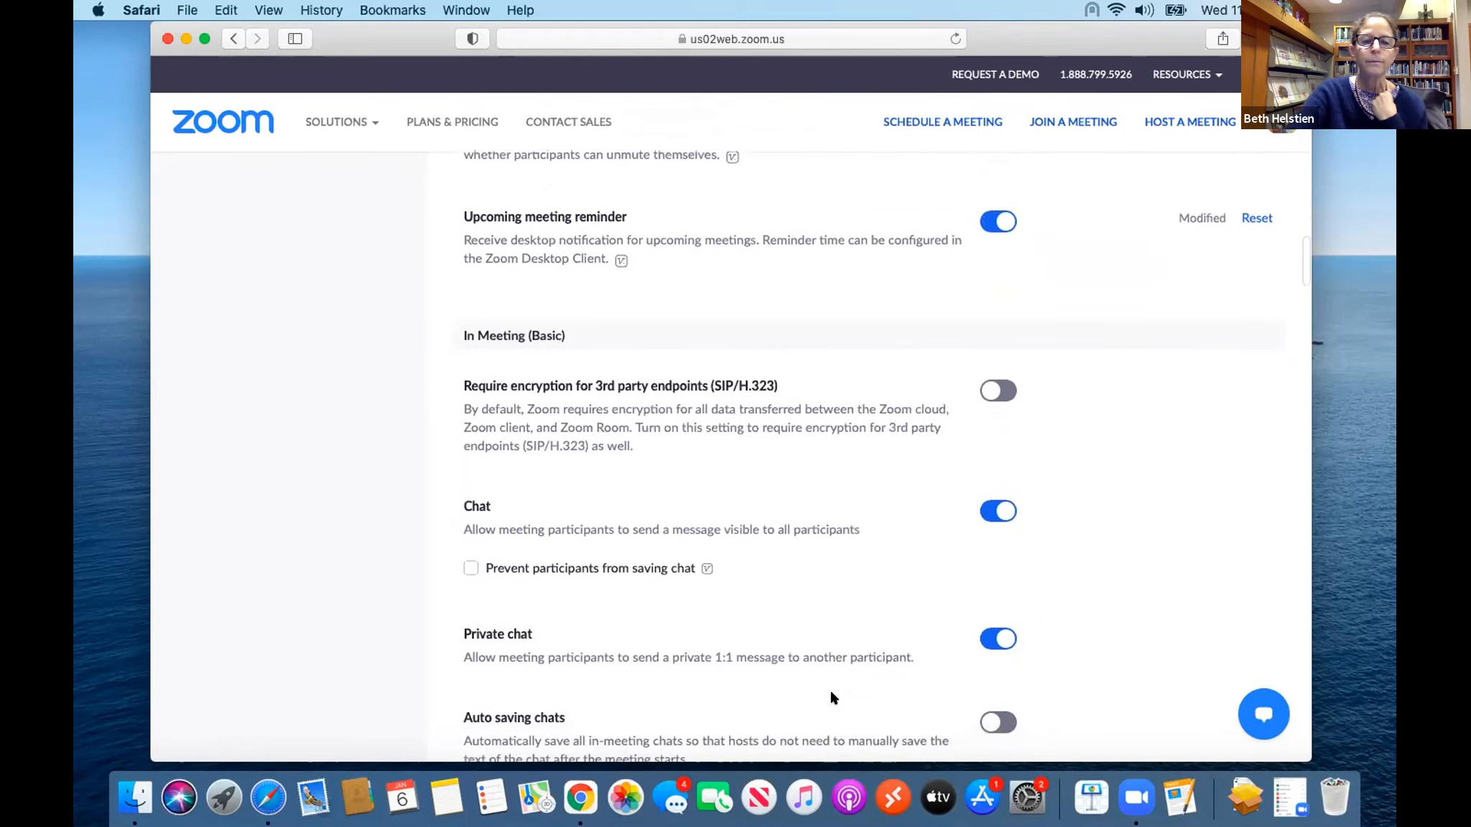
# - Tick the option preventing participants from saving chat in the In Meeting (Basic) settings, and cancel the change
pyautogui.scroll(-2, 833, 691)
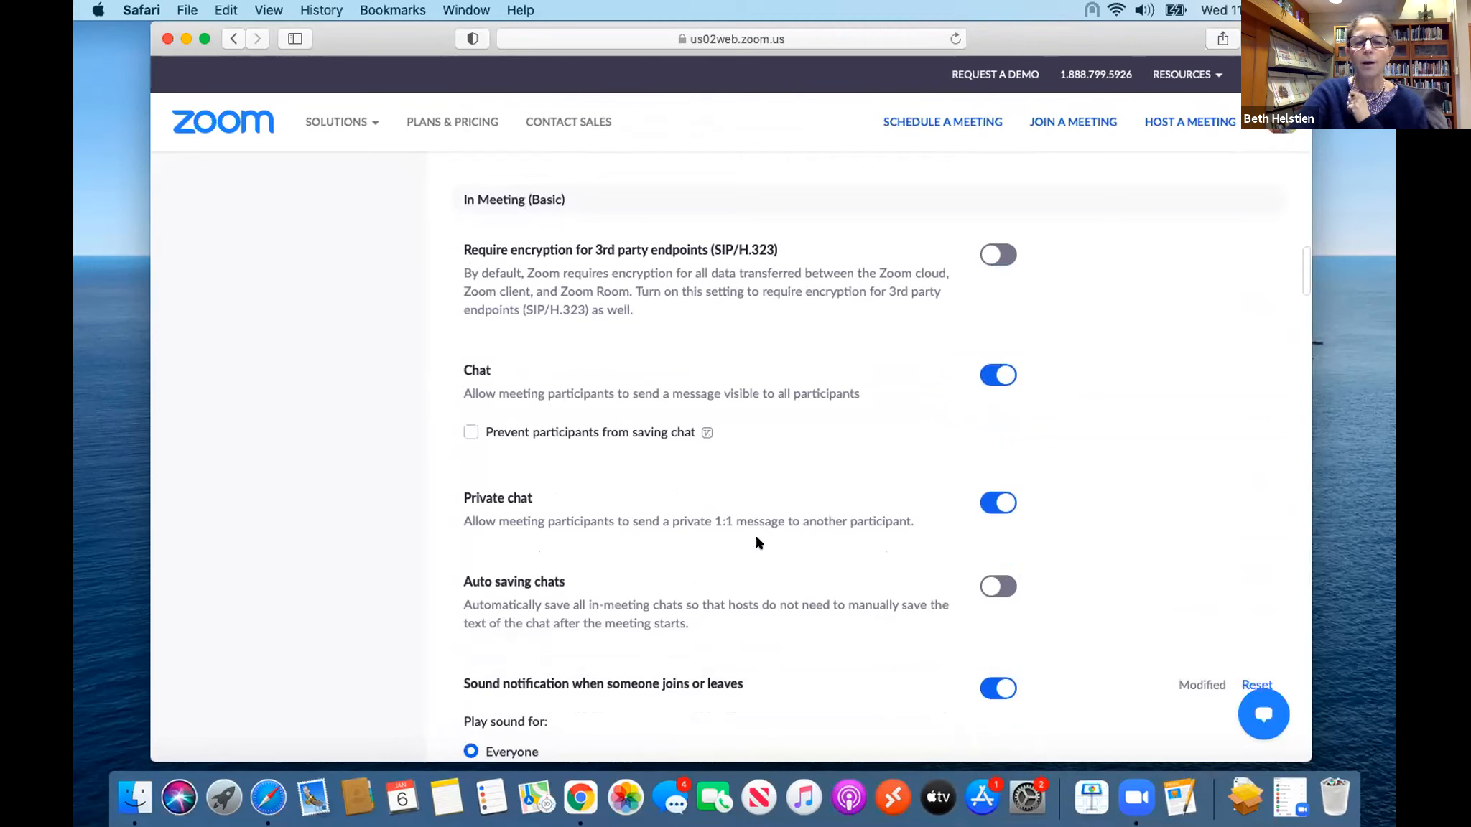
pyautogui.click(469, 432)
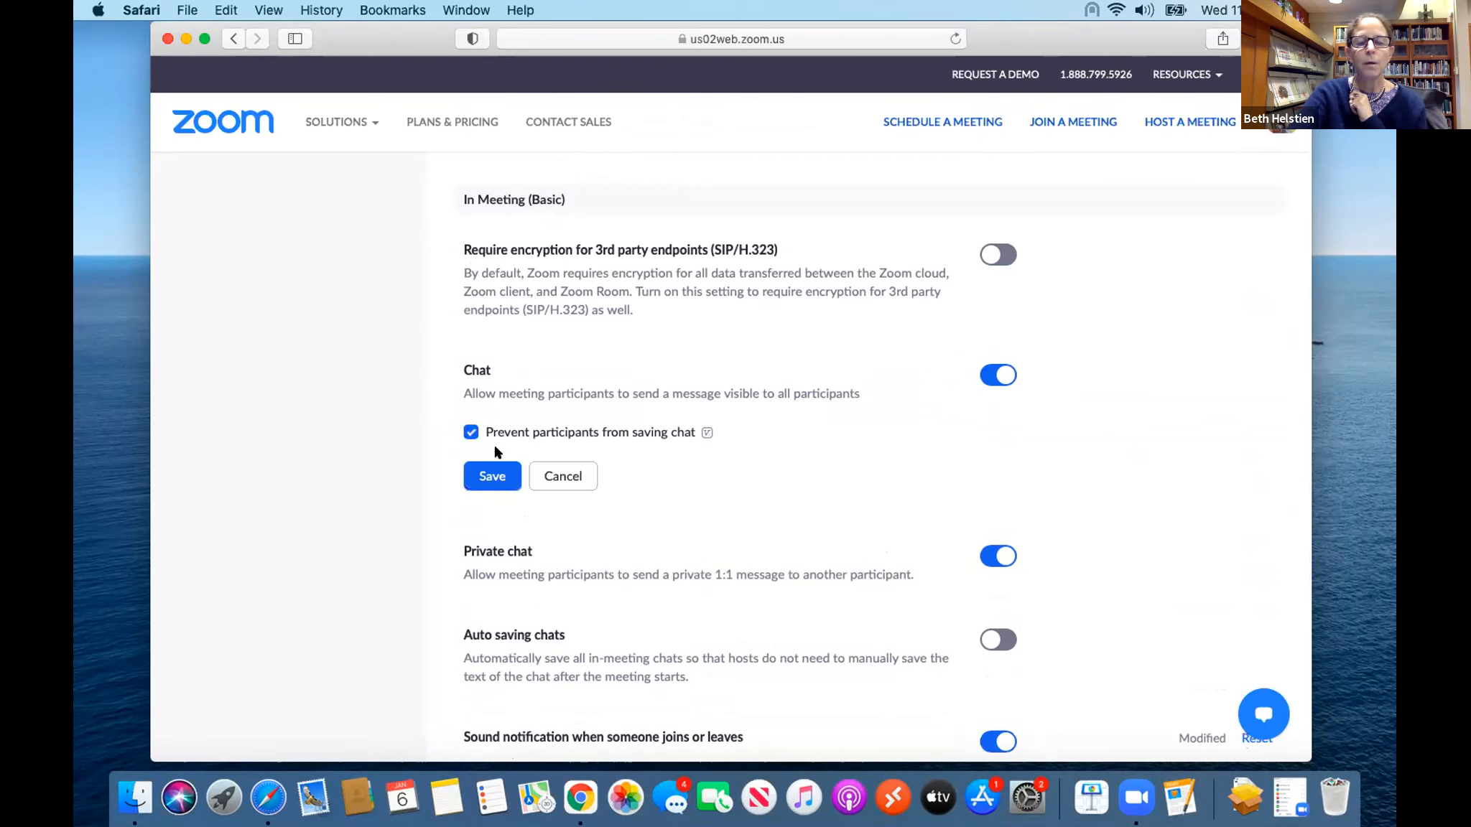
pyautogui.click(559, 476)
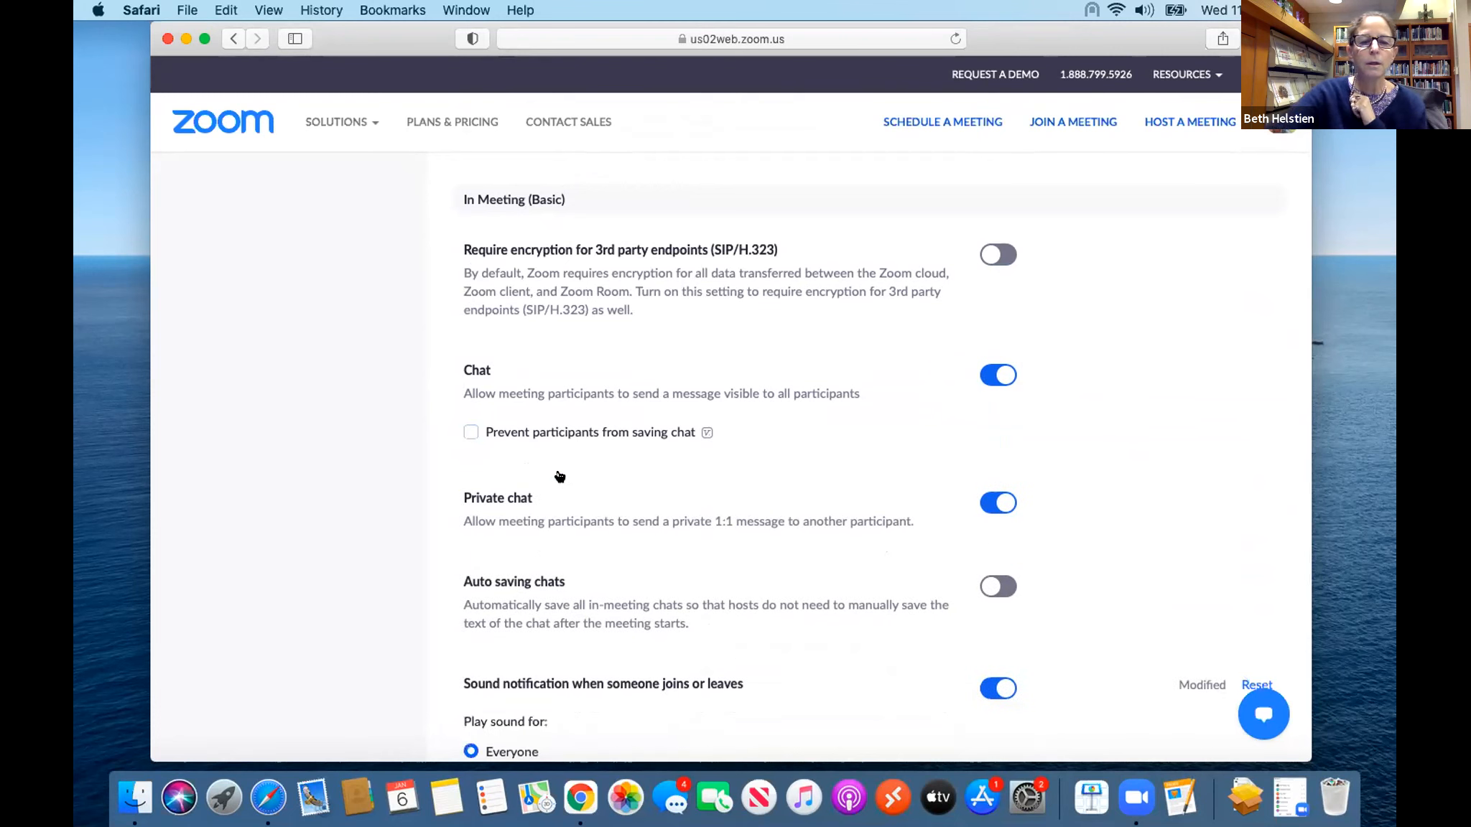
# - Examine the In Meeting (Basic) settings for chat, sound notifications, file transfer, feedback, co-host and meeting polls
pyautogui.scroll(-4, 561, 470)
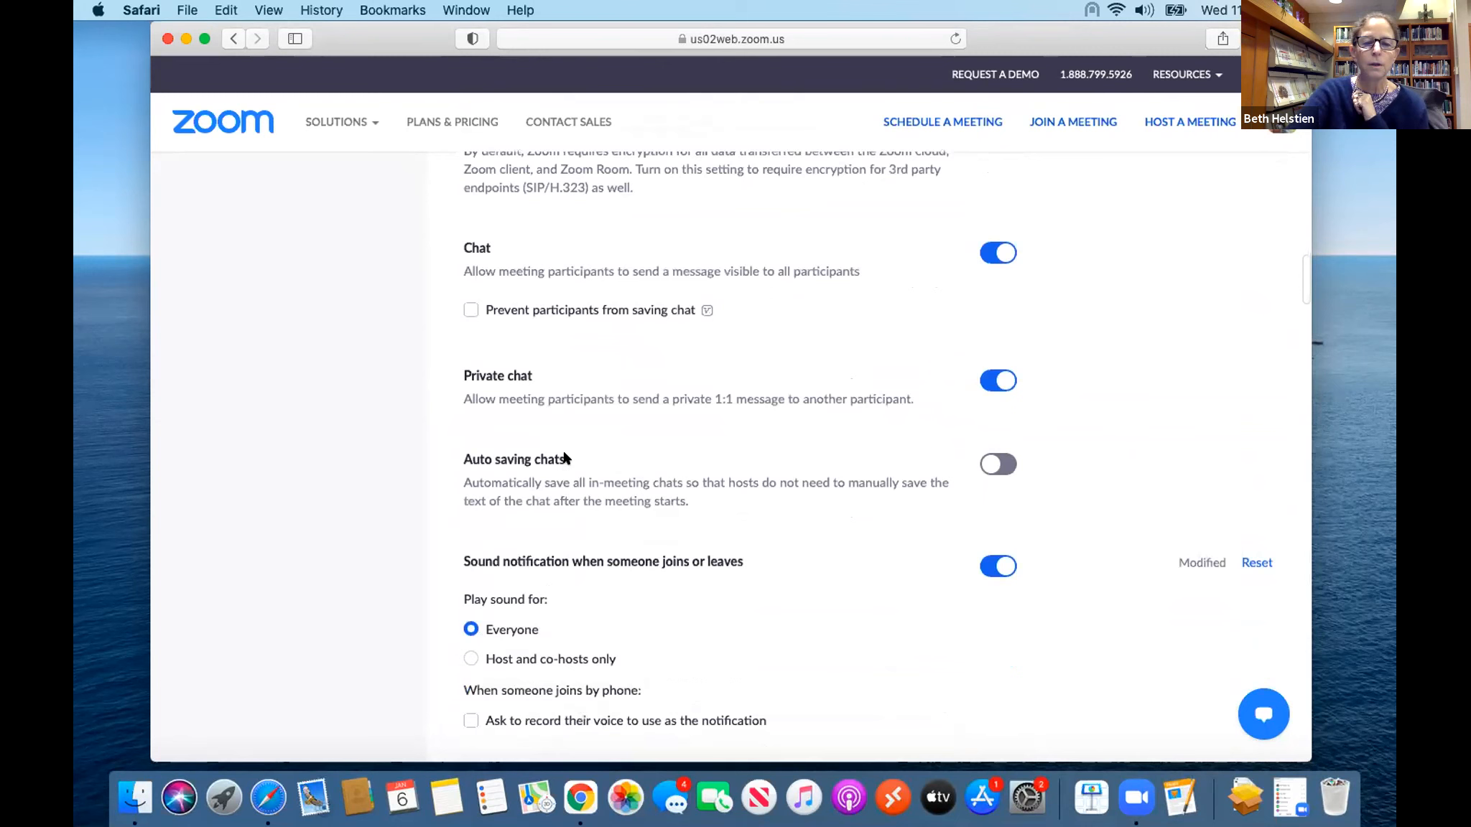
pyautogui.scroll(-1, 567, 455)
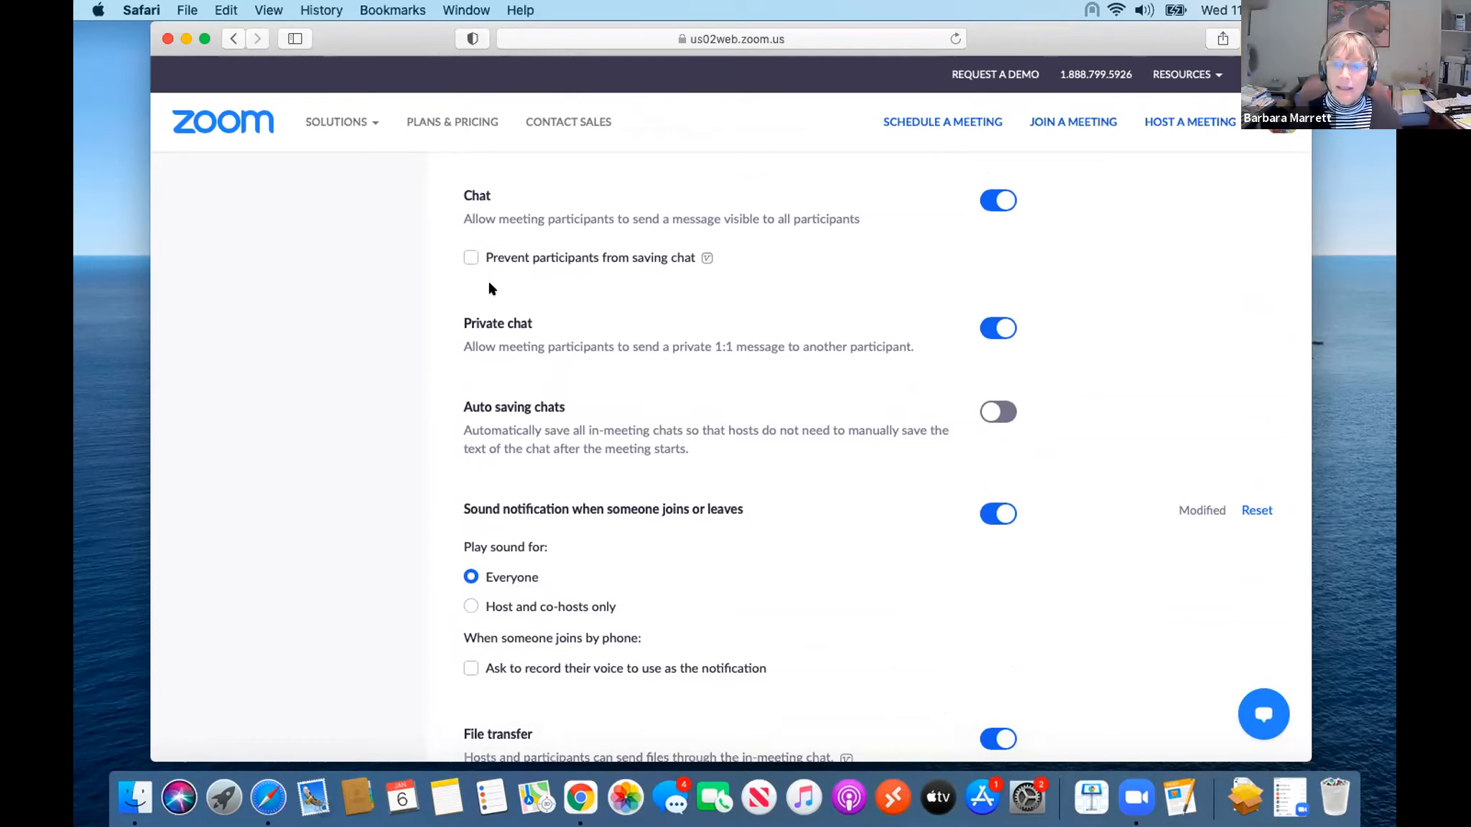
pyautogui.scroll(-1, 636, 691)
pyautogui.scroll(-2, 636, 691)
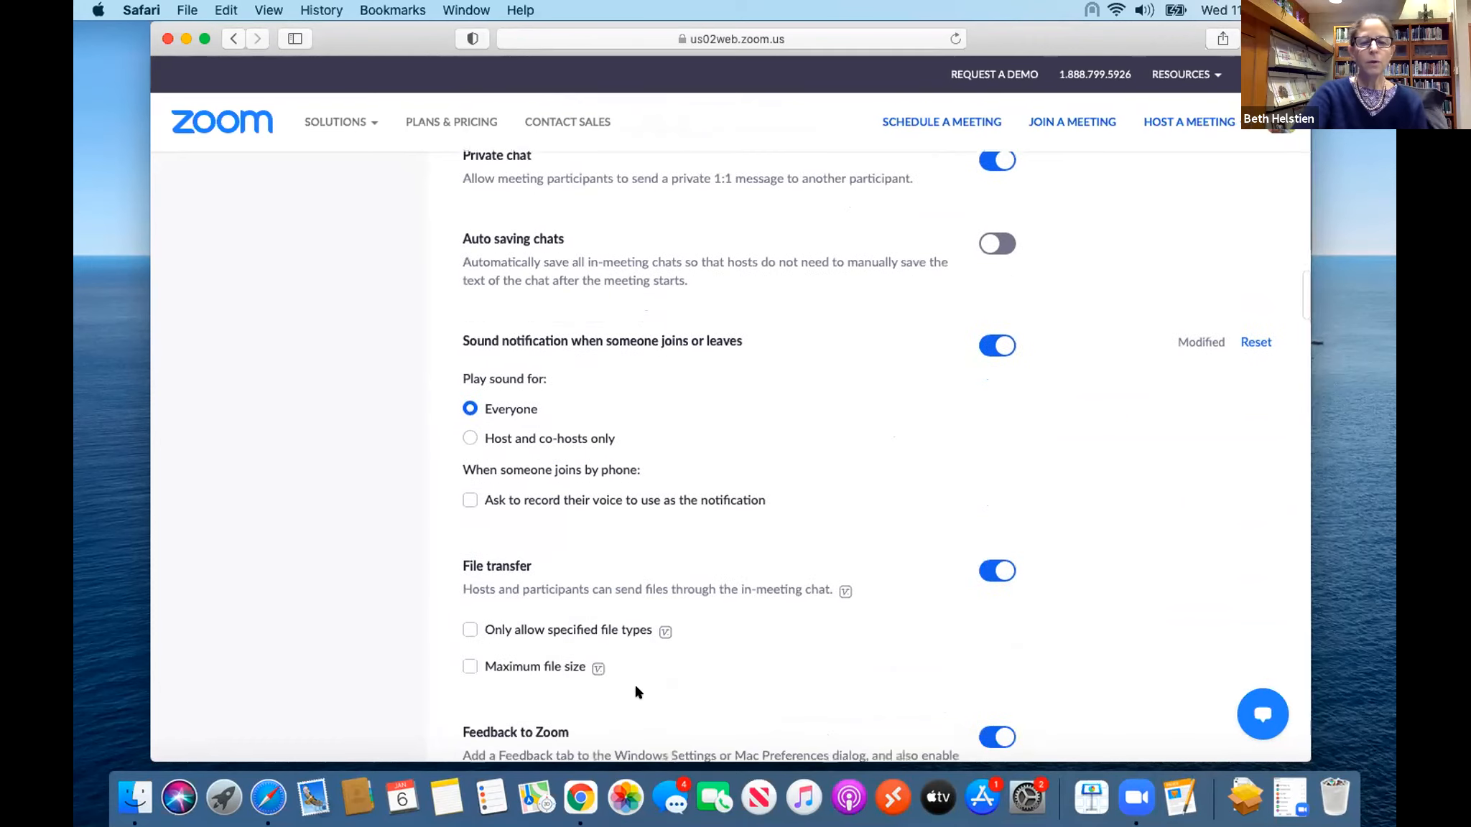
pyautogui.scroll(-1, 637, 689)
pyautogui.scroll(-1, 636, 690)
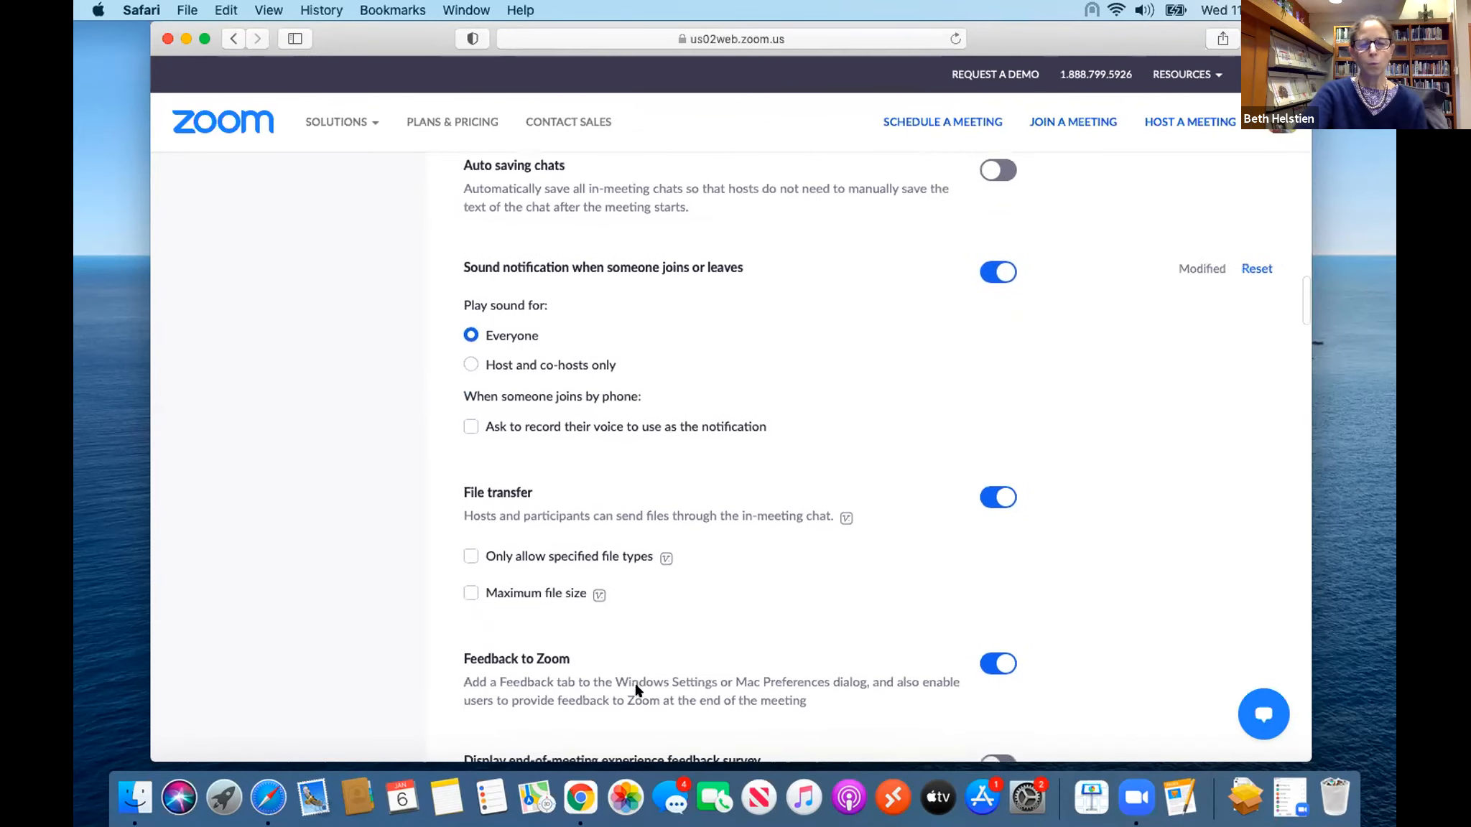
pyautogui.scroll(-4, 643, 644)
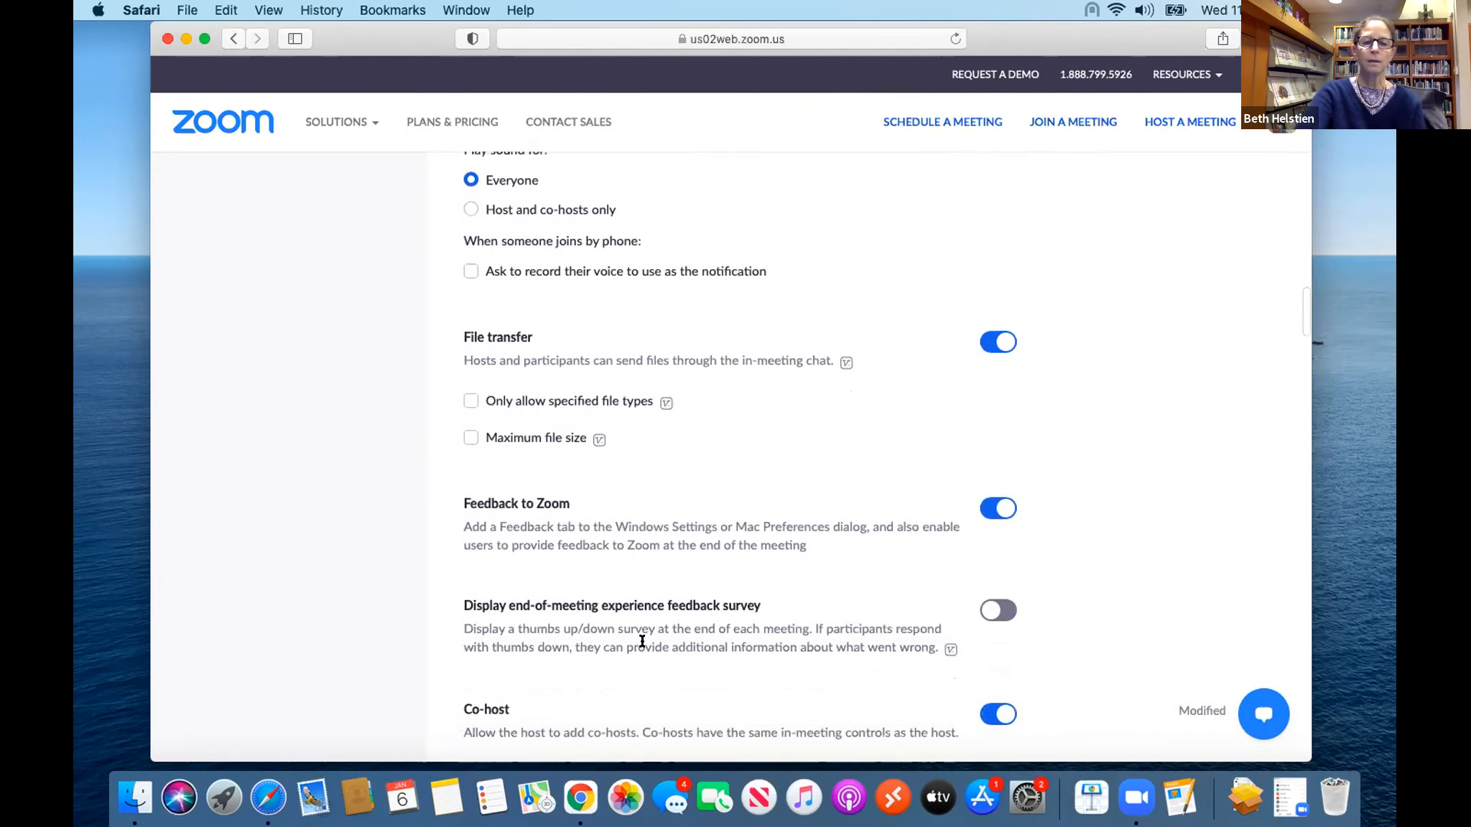
pyautogui.scroll(-2, 642, 641)
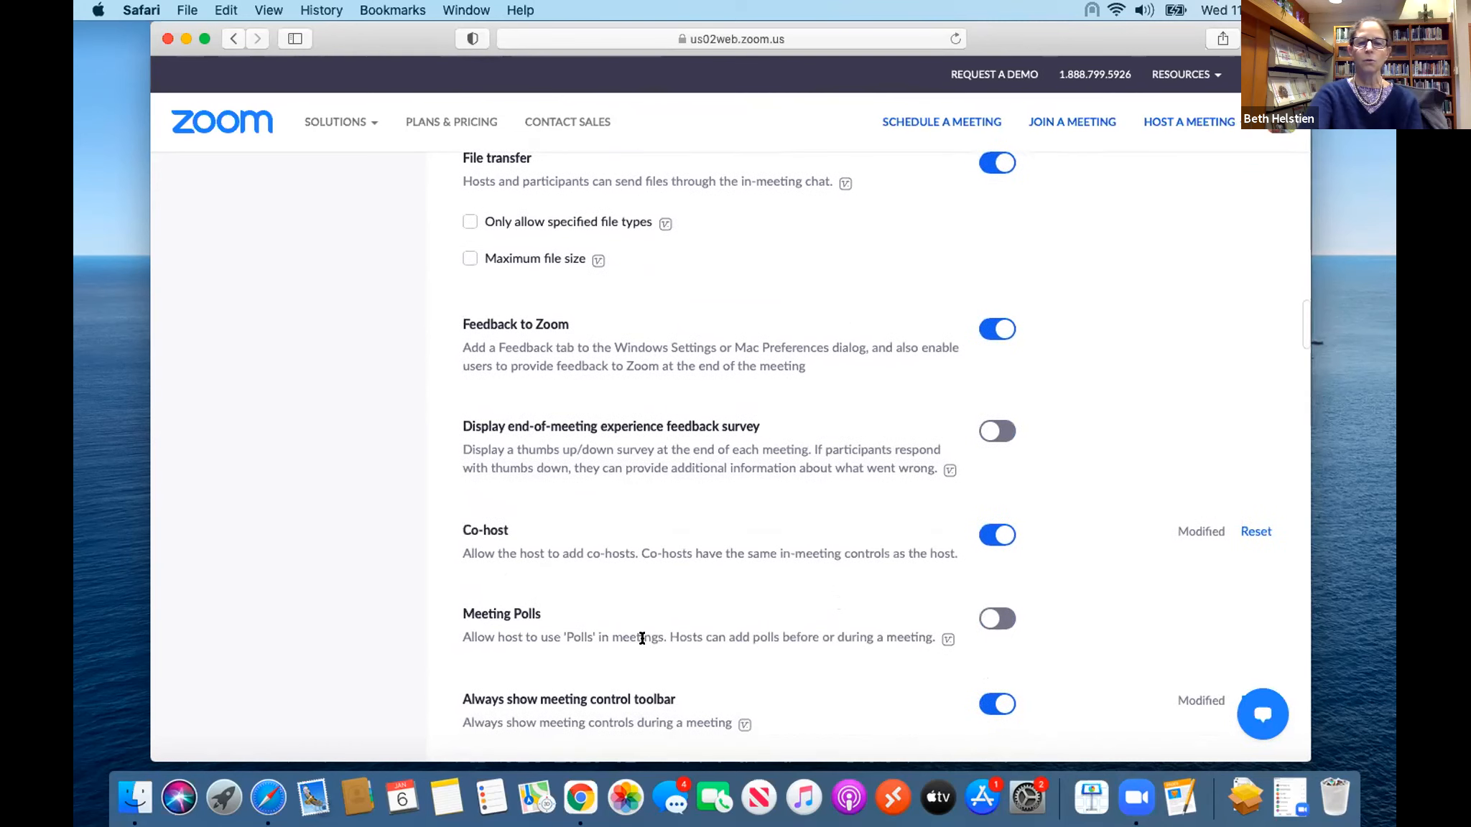
pyautogui.scroll(-4, 642, 639)
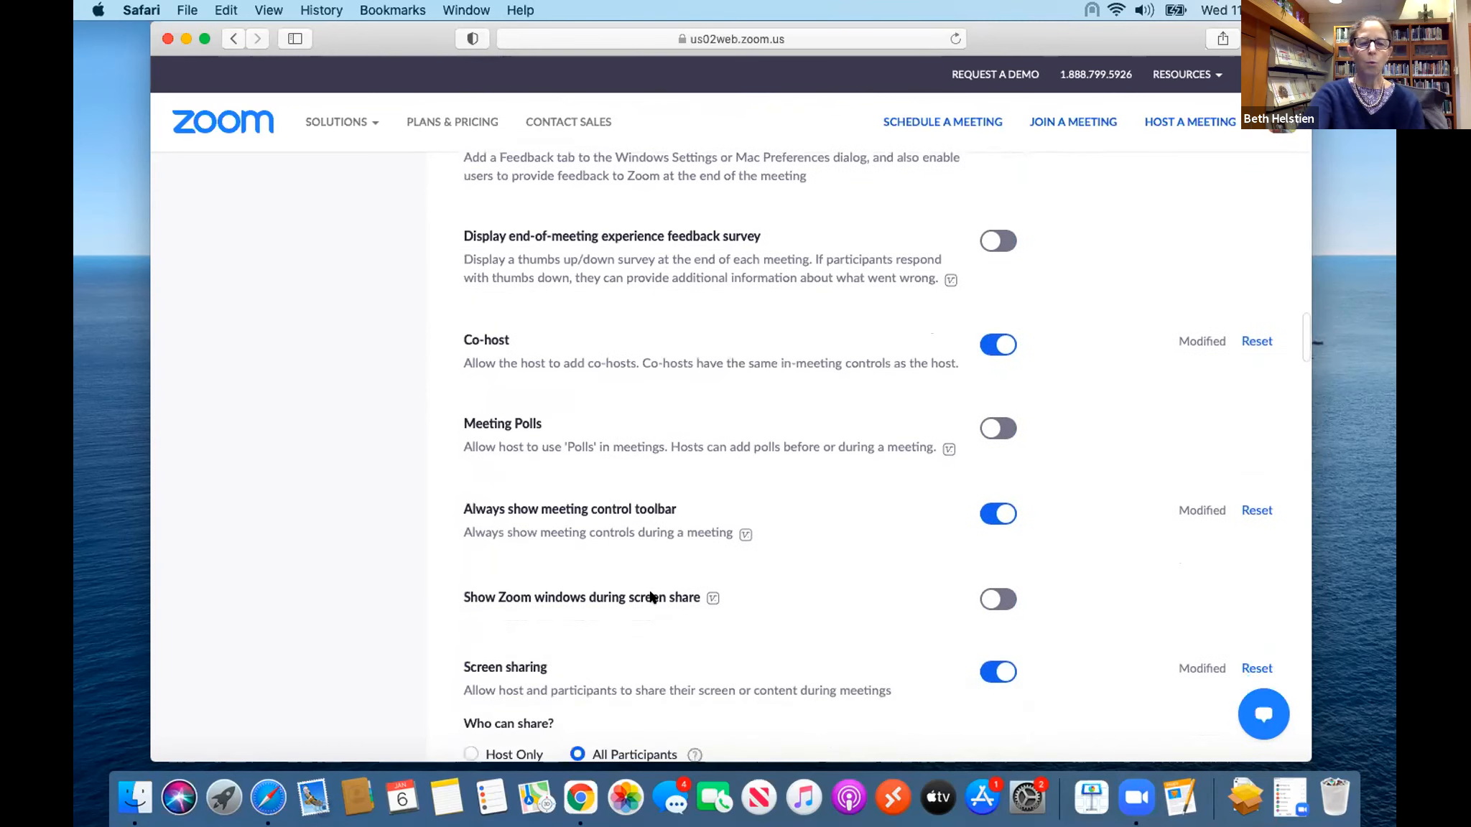
# - Examine the screen sharing, annotation, whiteboard, remote control and reaction settings, down to the In Meeting (Advanced) captioning and virtual background options
pyautogui.scroll(-6, 651, 593)
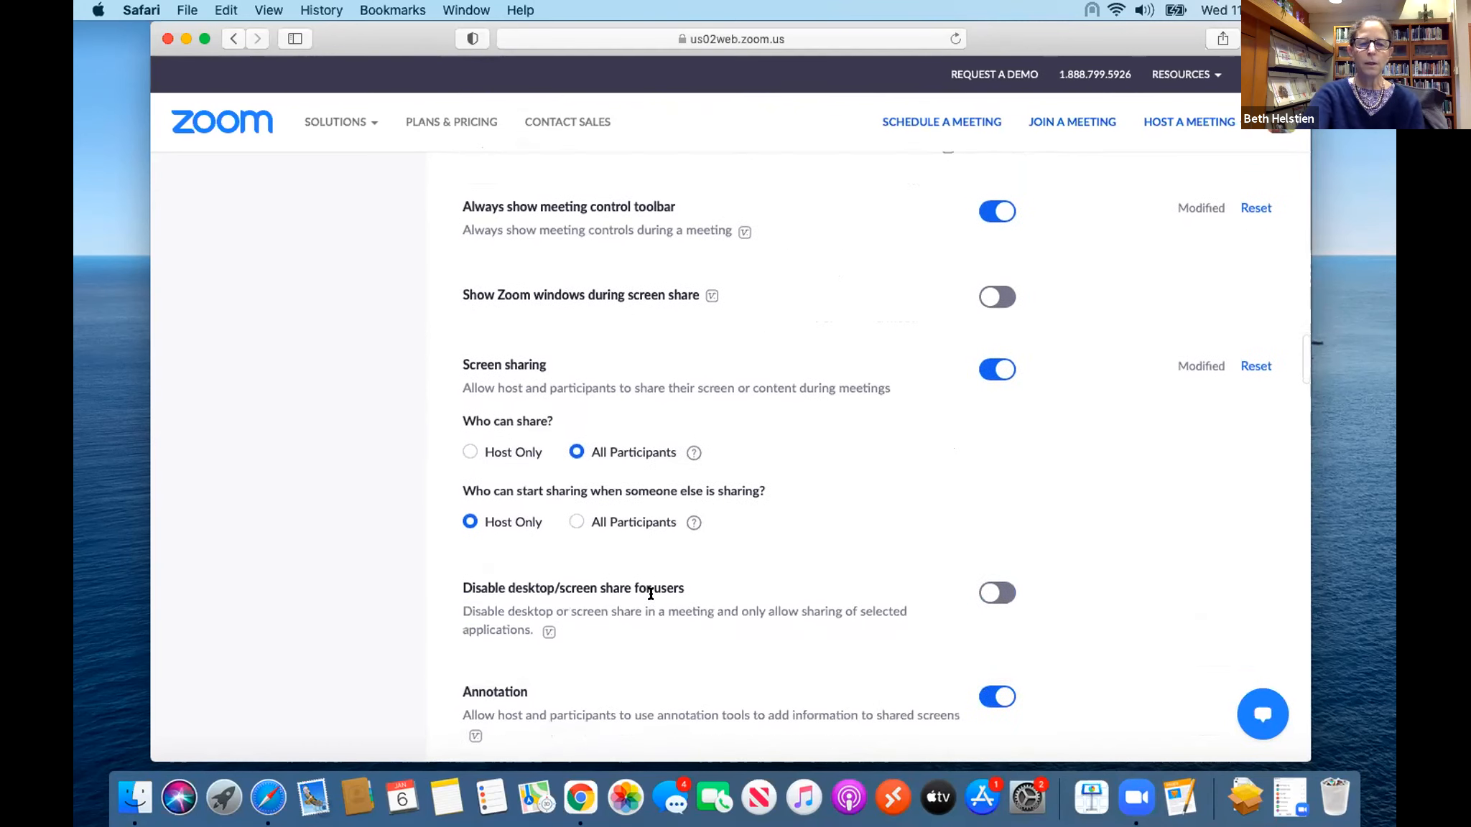
pyautogui.scroll(-8, 651, 594)
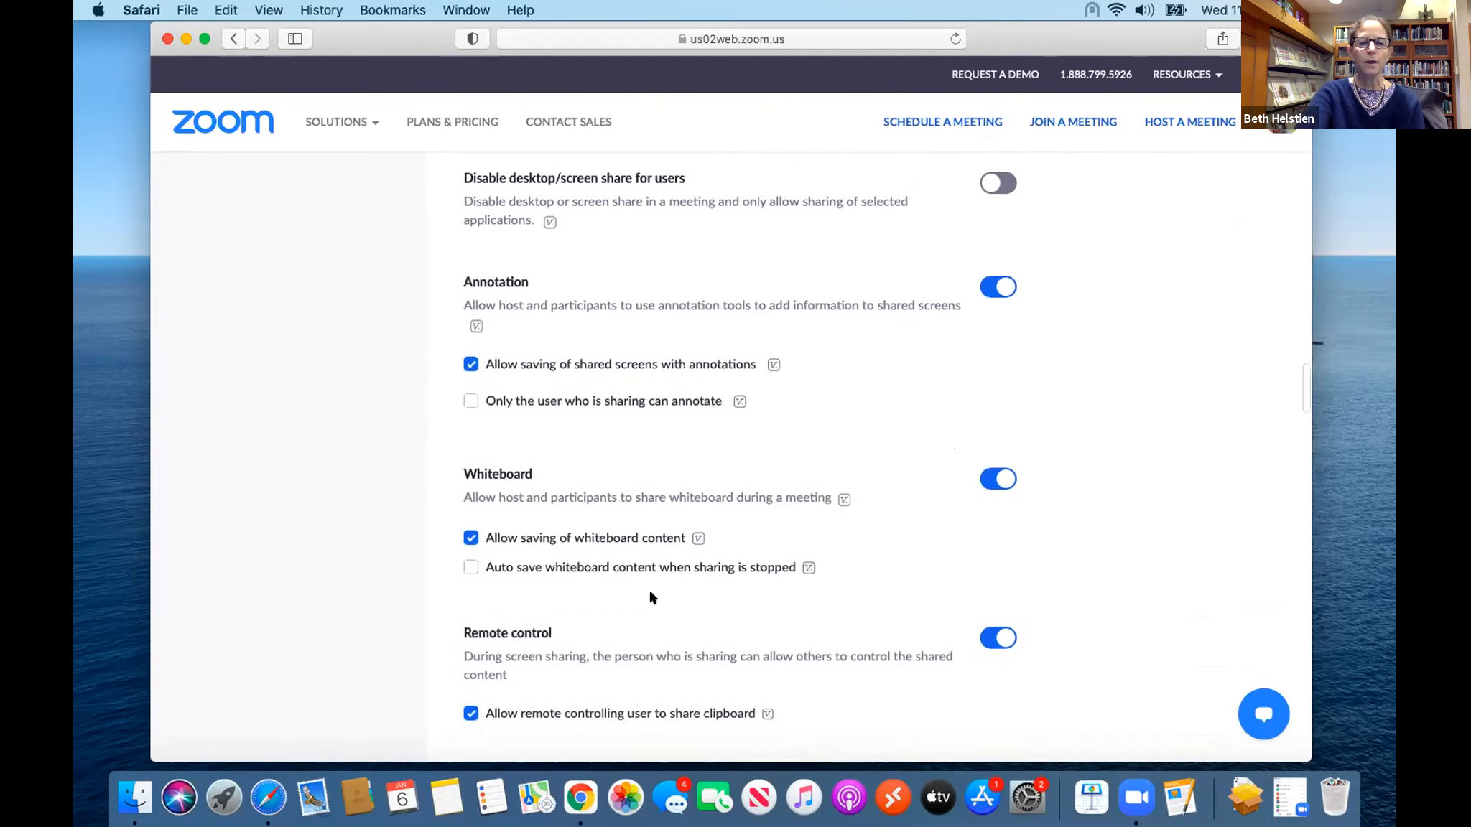
pyautogui.scroll(-3, 651, 598)
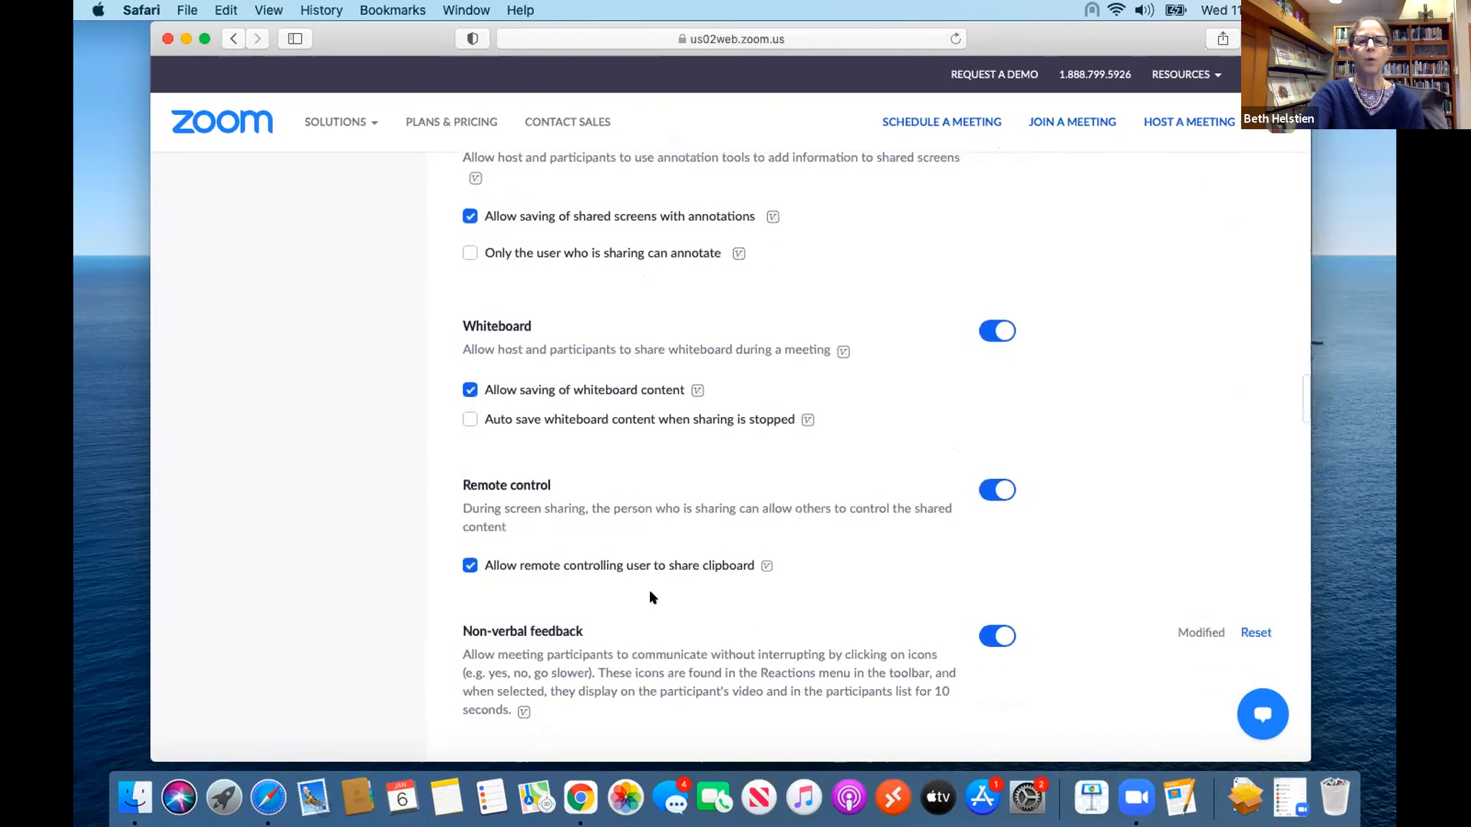
pyautogui.scroll(-3, 651, 597)
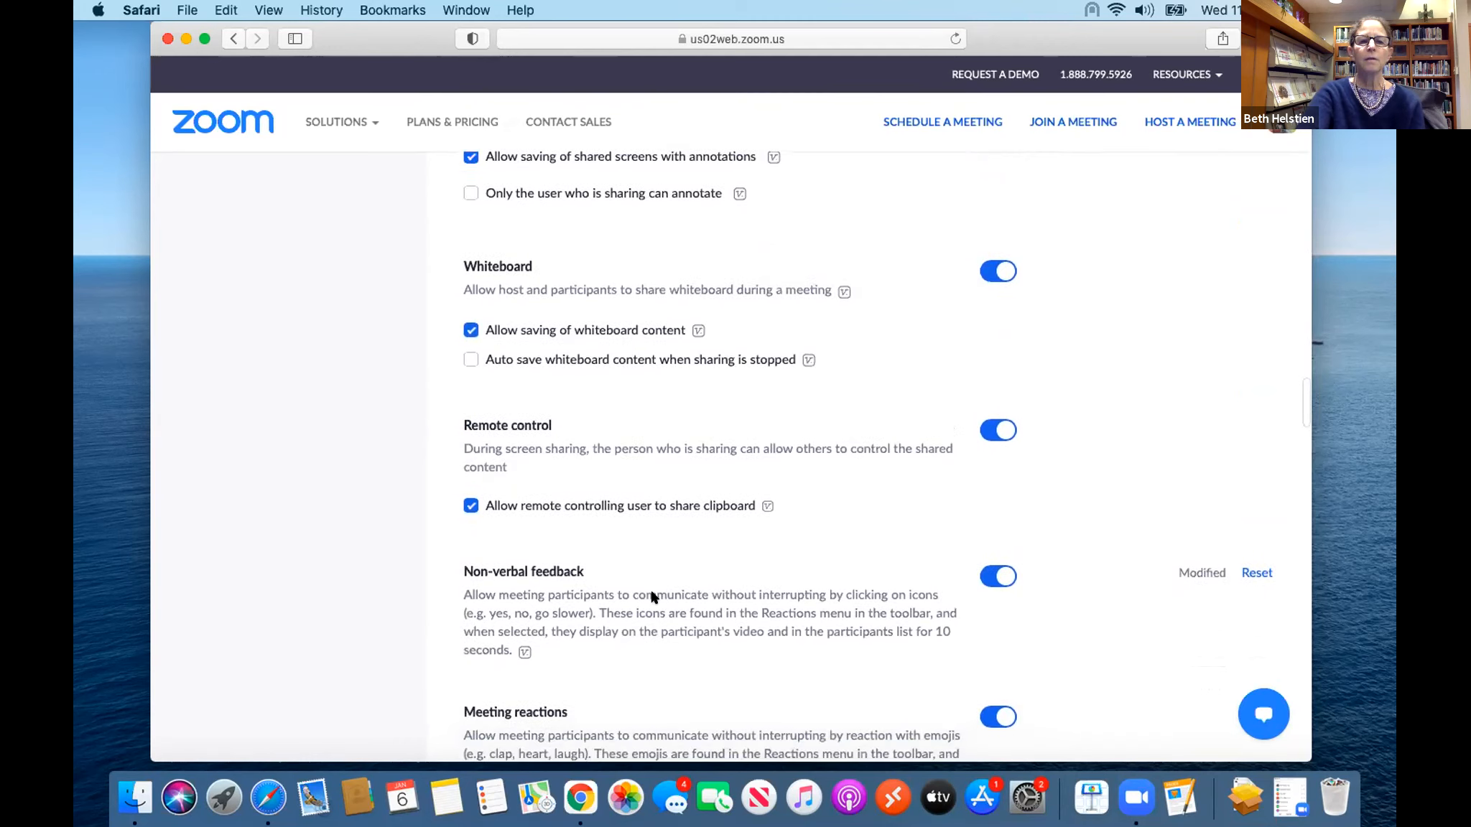
pyautogui.scroll(-4, 651, 598)
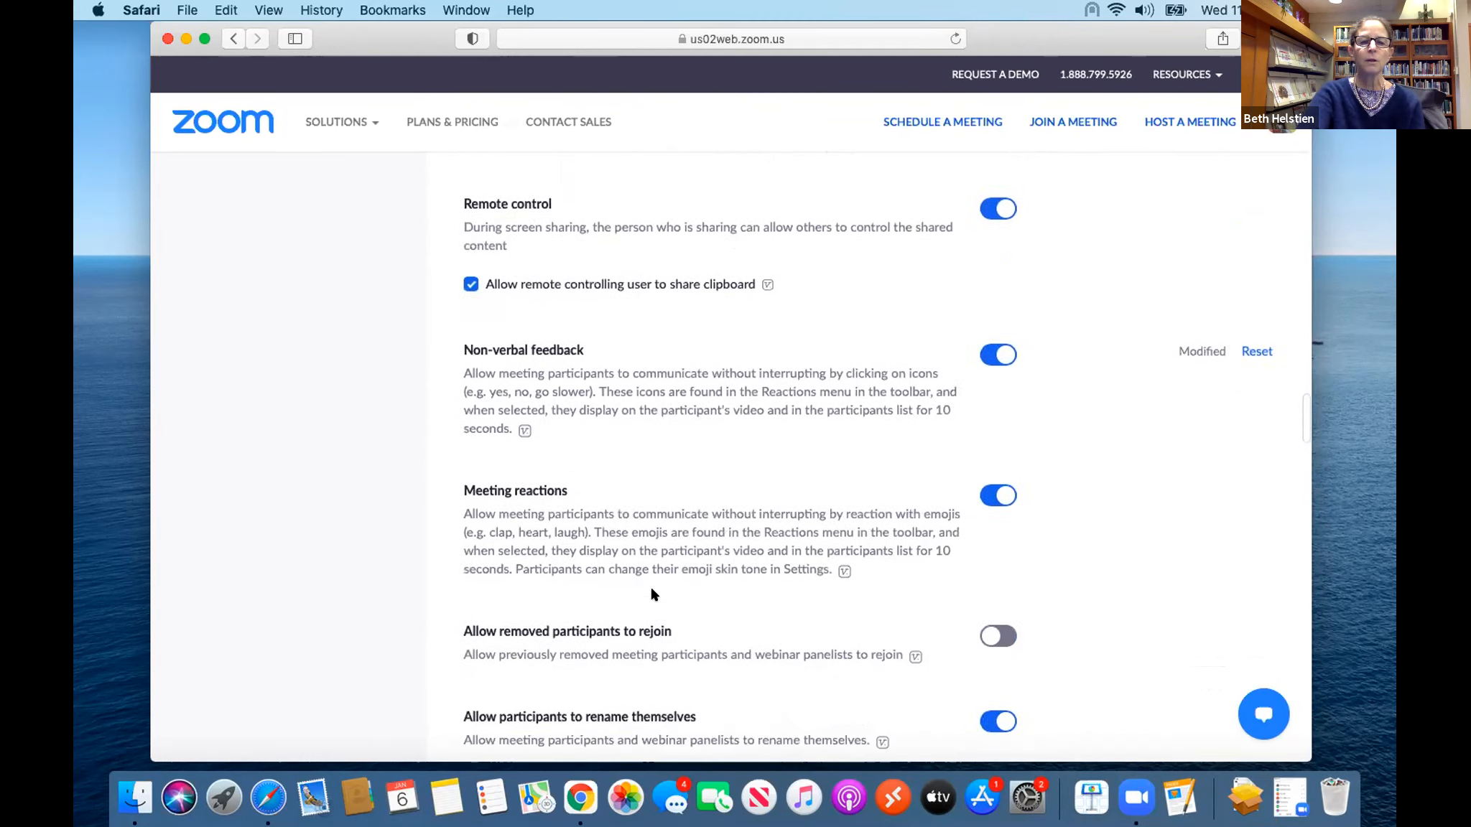
pyautogui.scroll(-6, 653, 589)
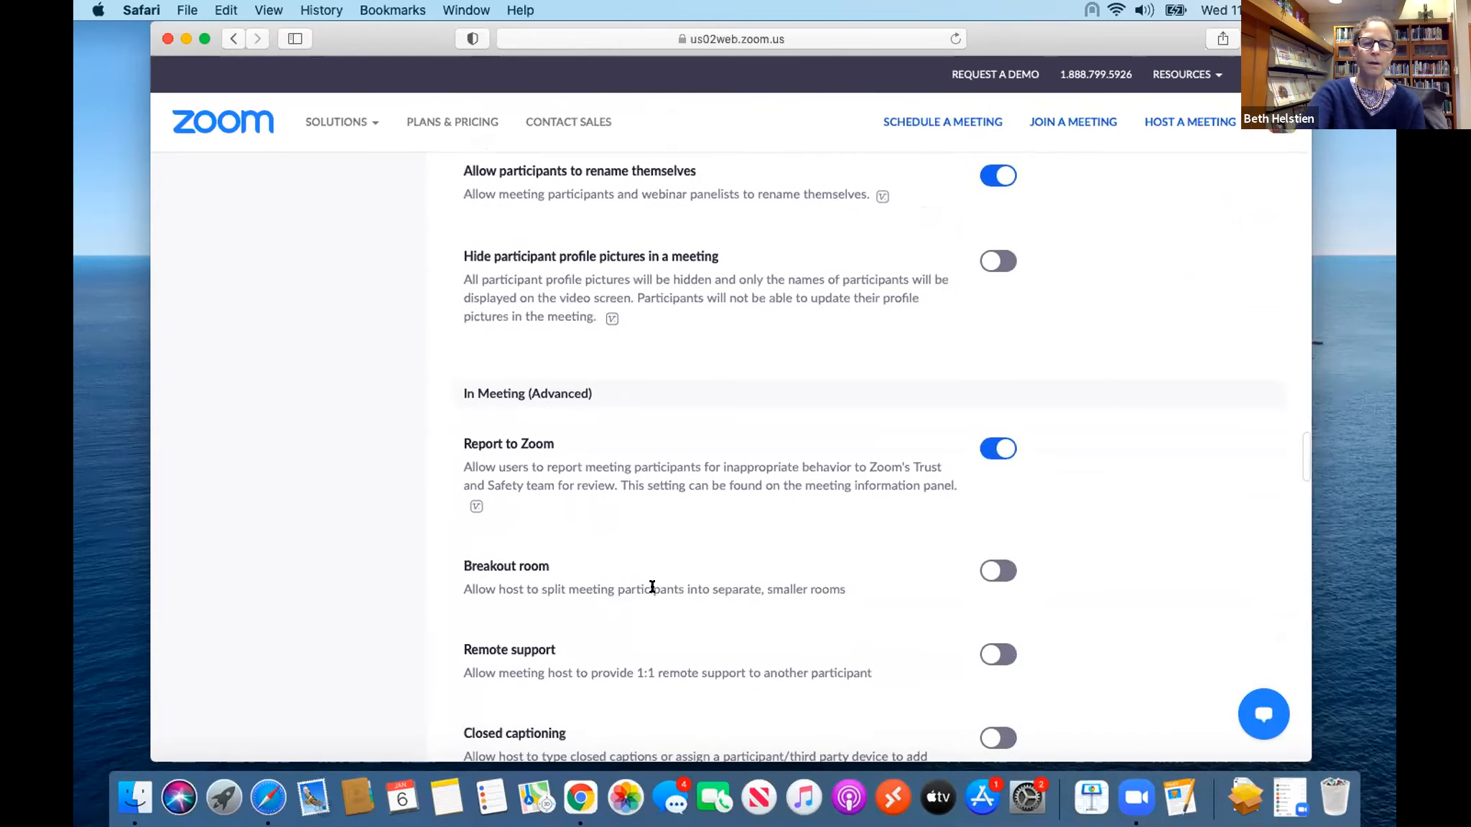
pyautogui.scroll(-4, 652, 589)
pyautogui.scroll(-8, 652, 591)
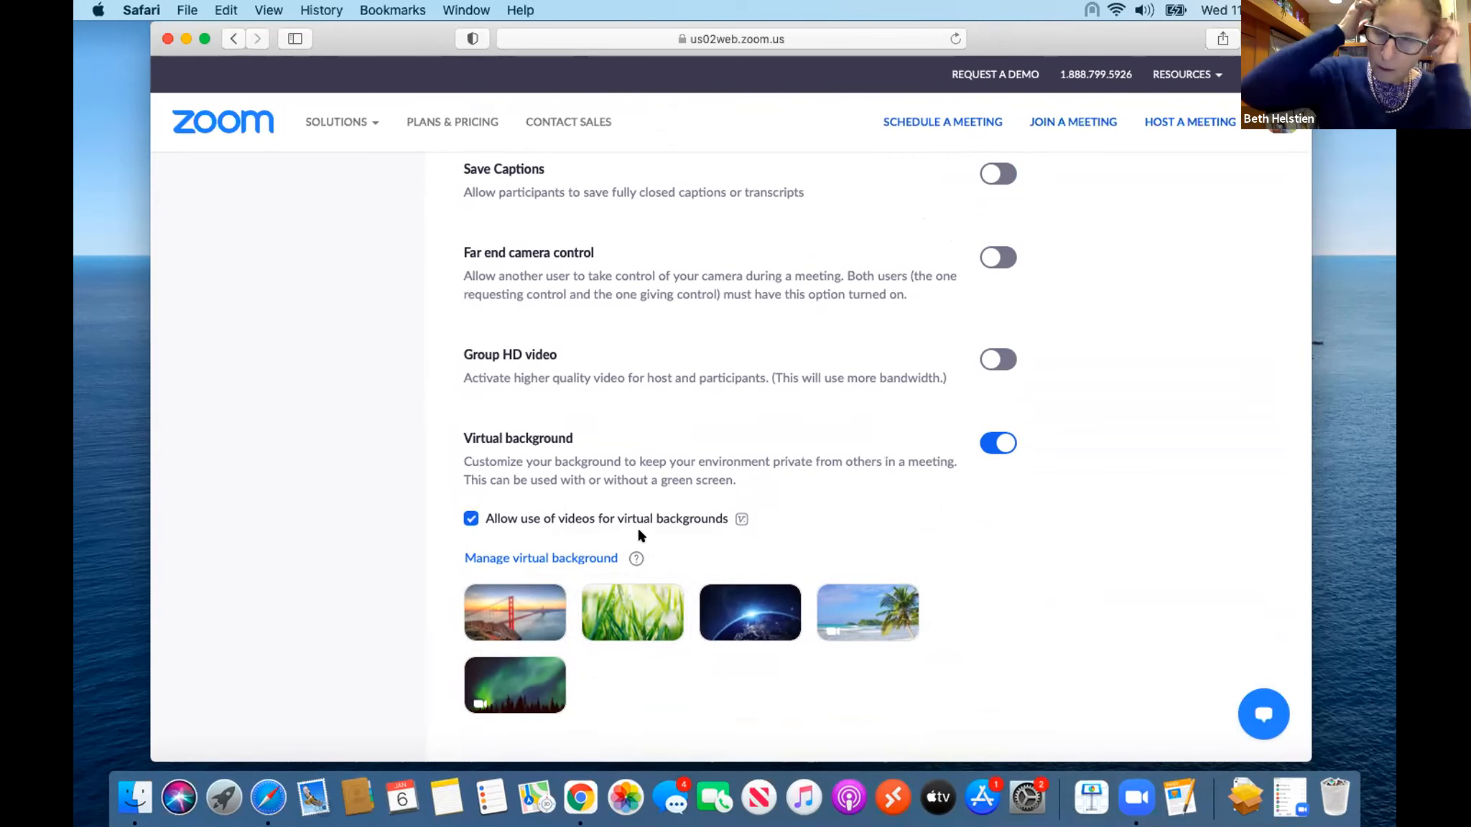
pyautogui.scroll(3, 639, 536)
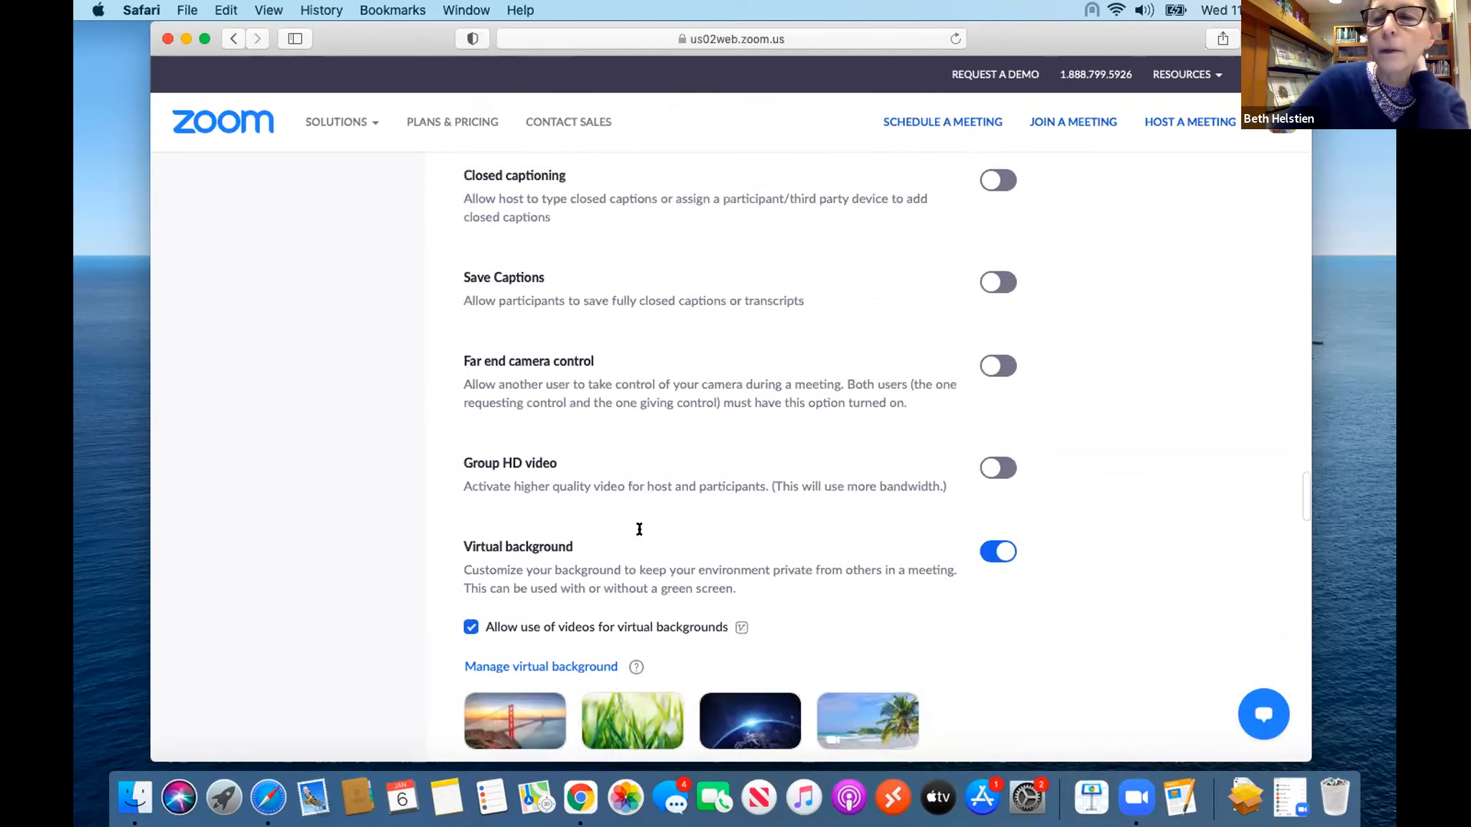
pyautogui.scroll(-4, 639, 535)
pyautogui.scroll(6, 639, 535)
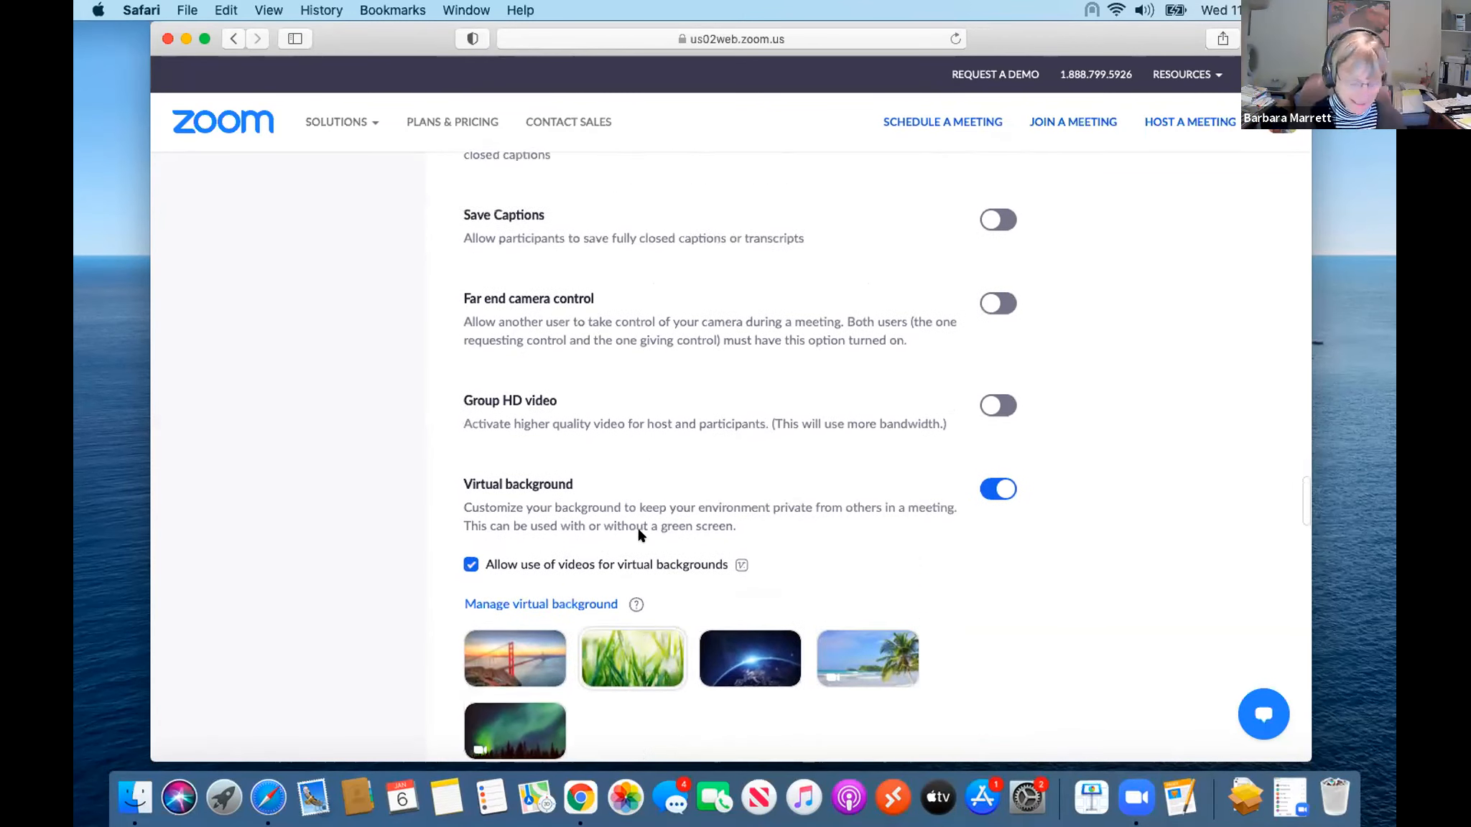
# - Look back through the meeting settings up to the Waiting Room option in the Security section
pyautogui.scroll(8, 639, 535)
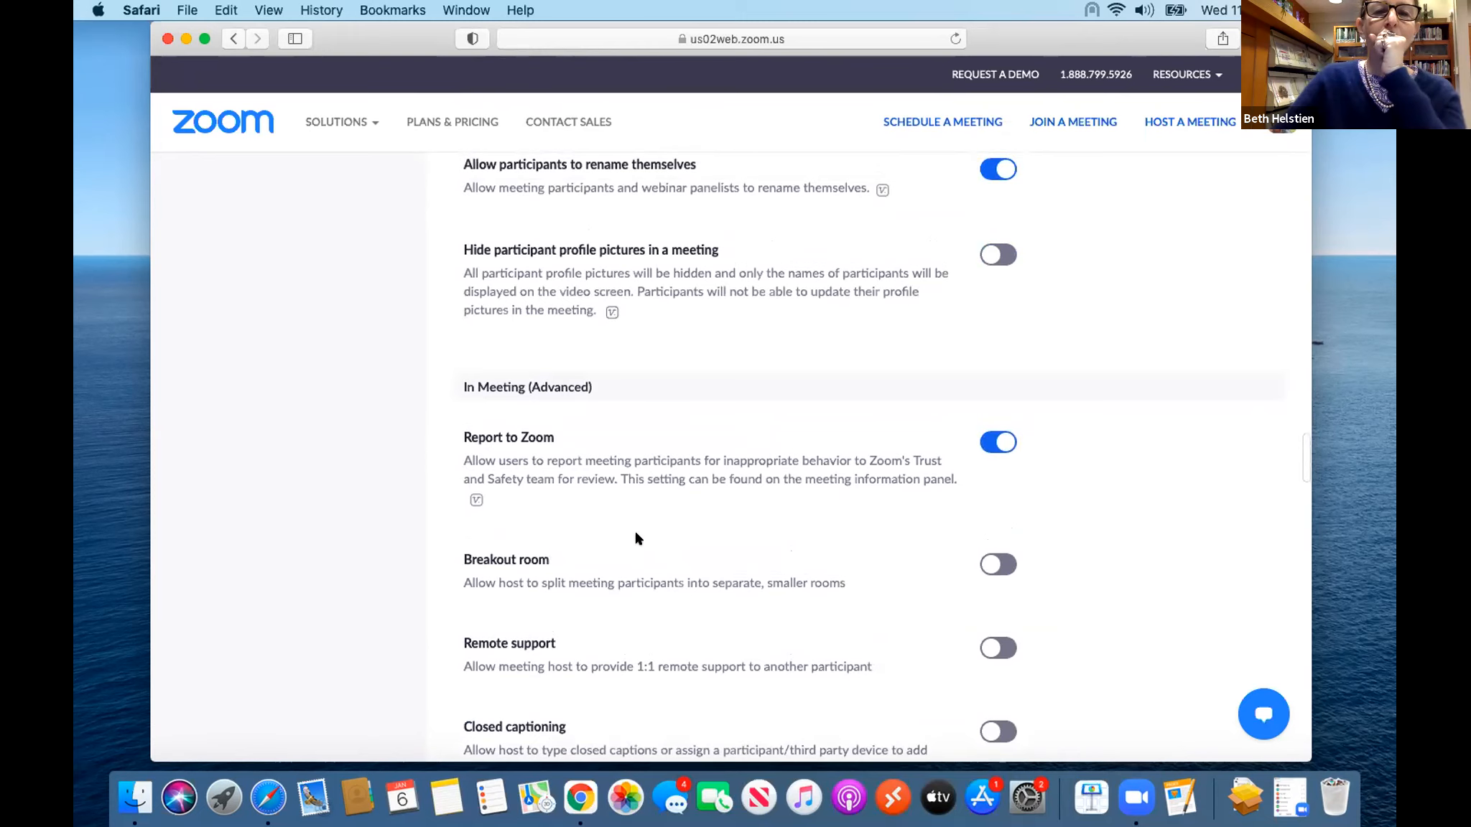
pyautogui.scroll(10, 636, 538)
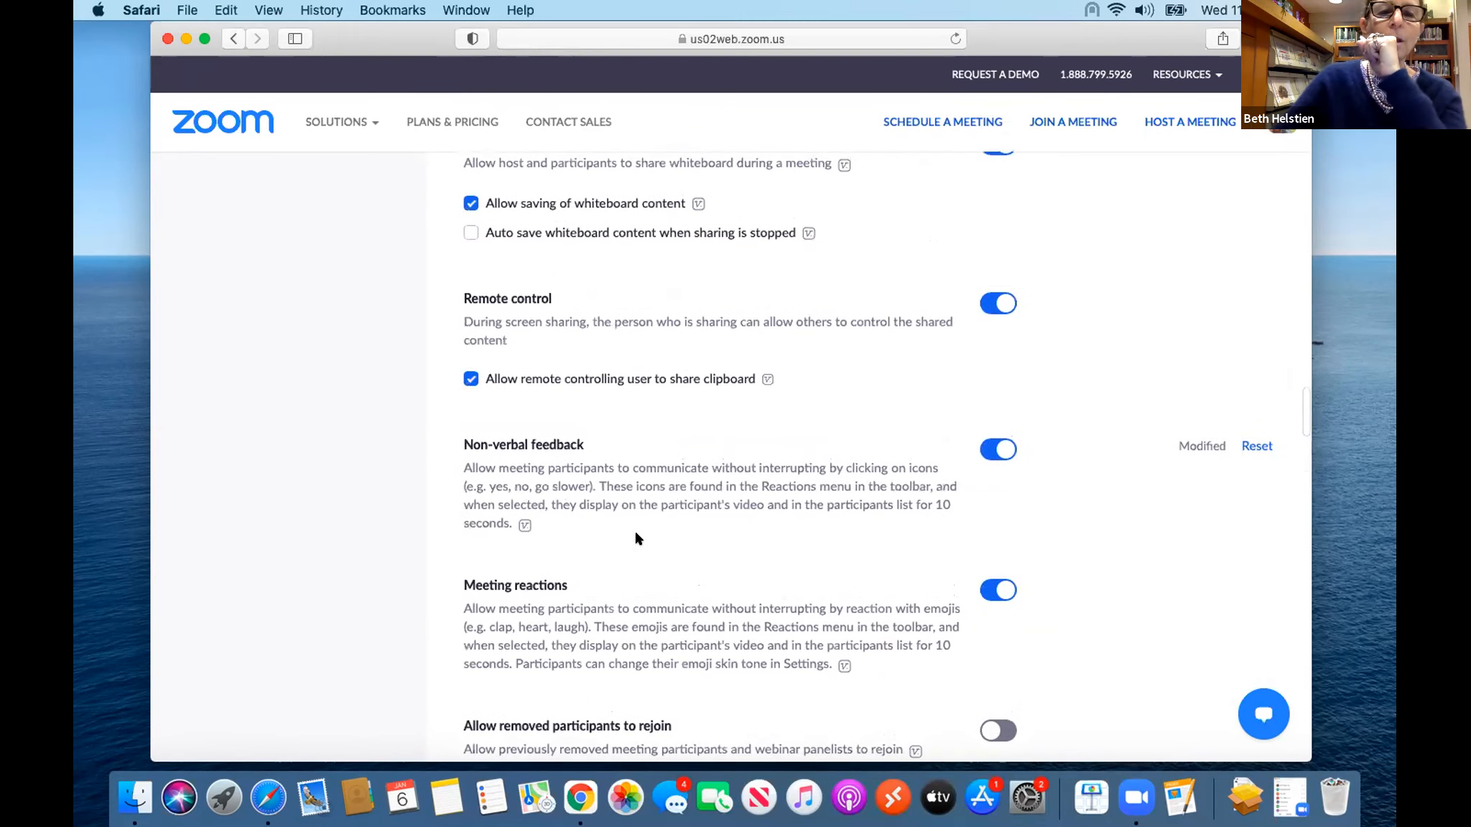
pyautogui.scroll(7, 635, 538)
pyautogui.scroll(5, 636, 538)
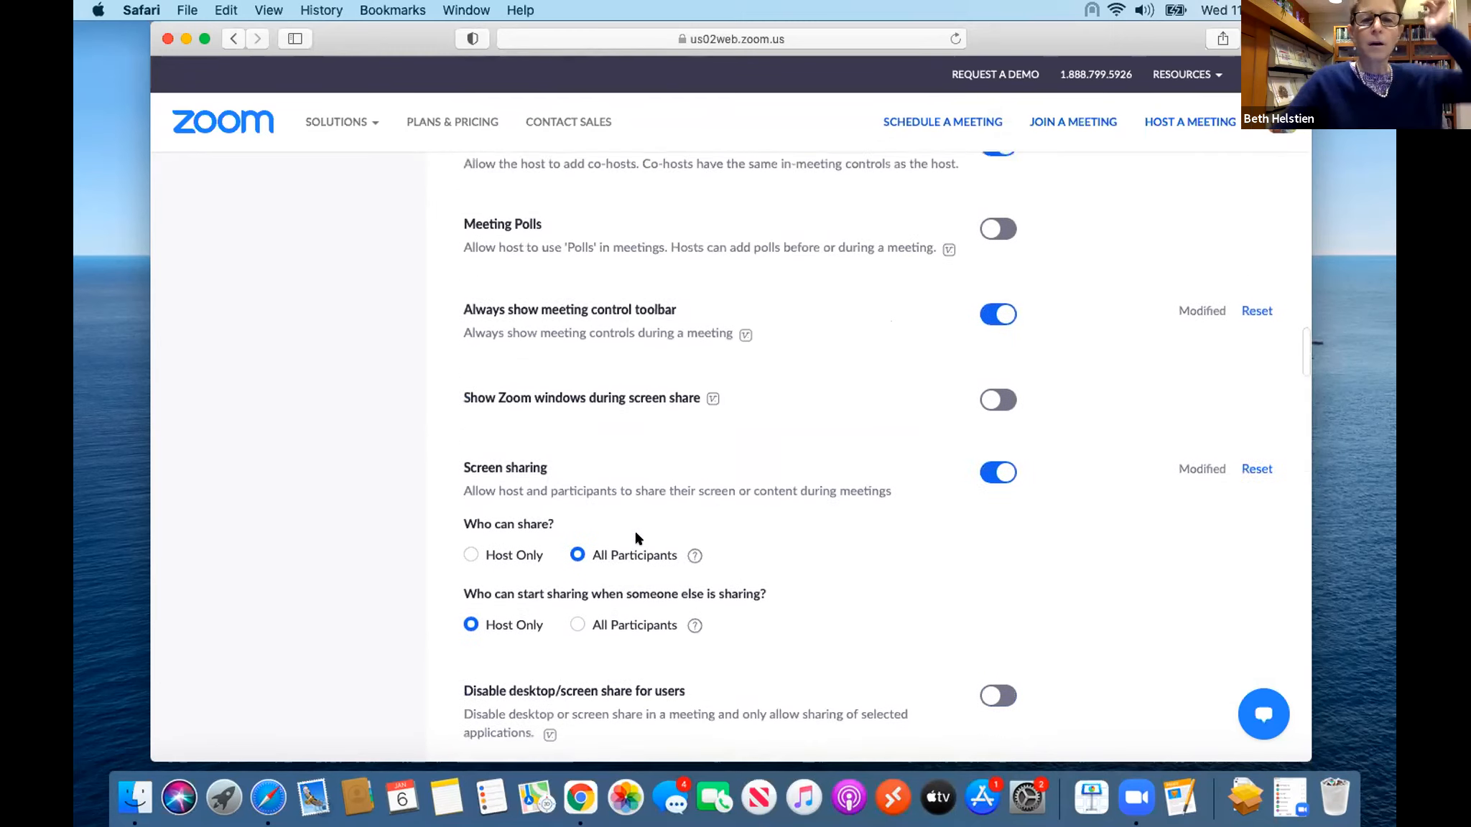
pyautogui.scroll(1, 636, 538)
pyautogui.scroll(8, 635, 538)
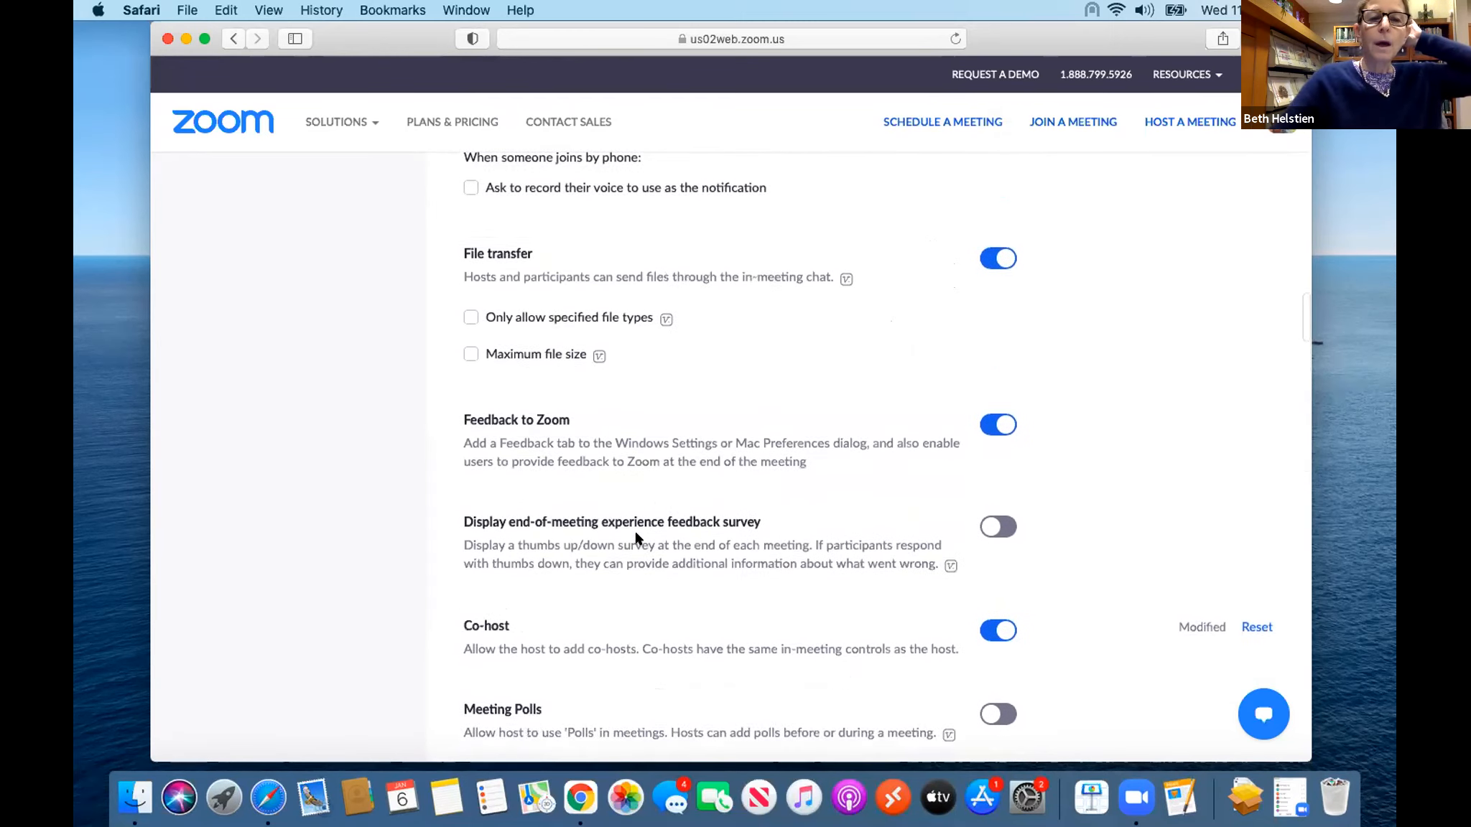
pyautogui.scroll(3, 635, 538)
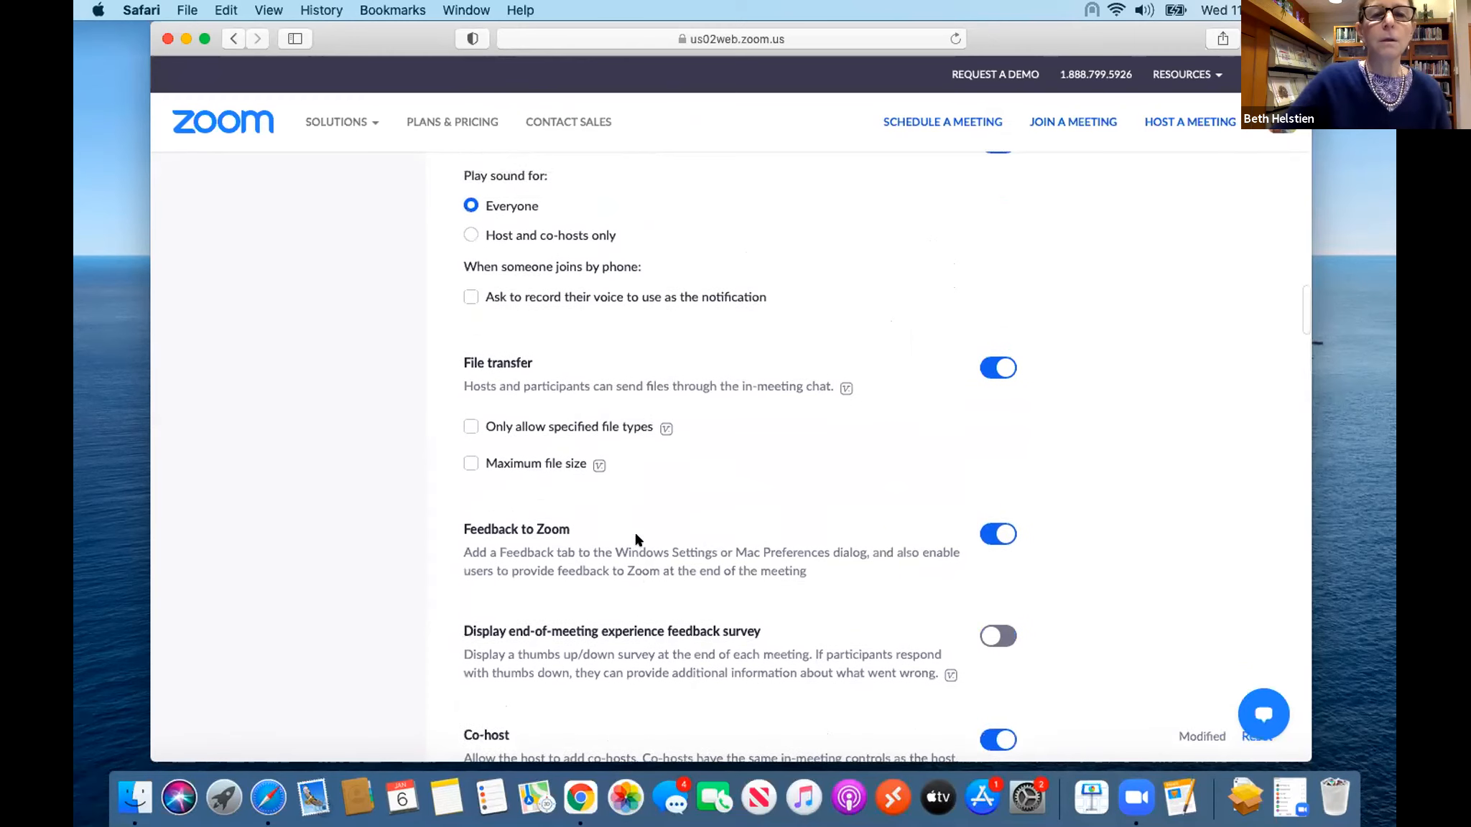
pyautogui.scroll(4, 636, 538)
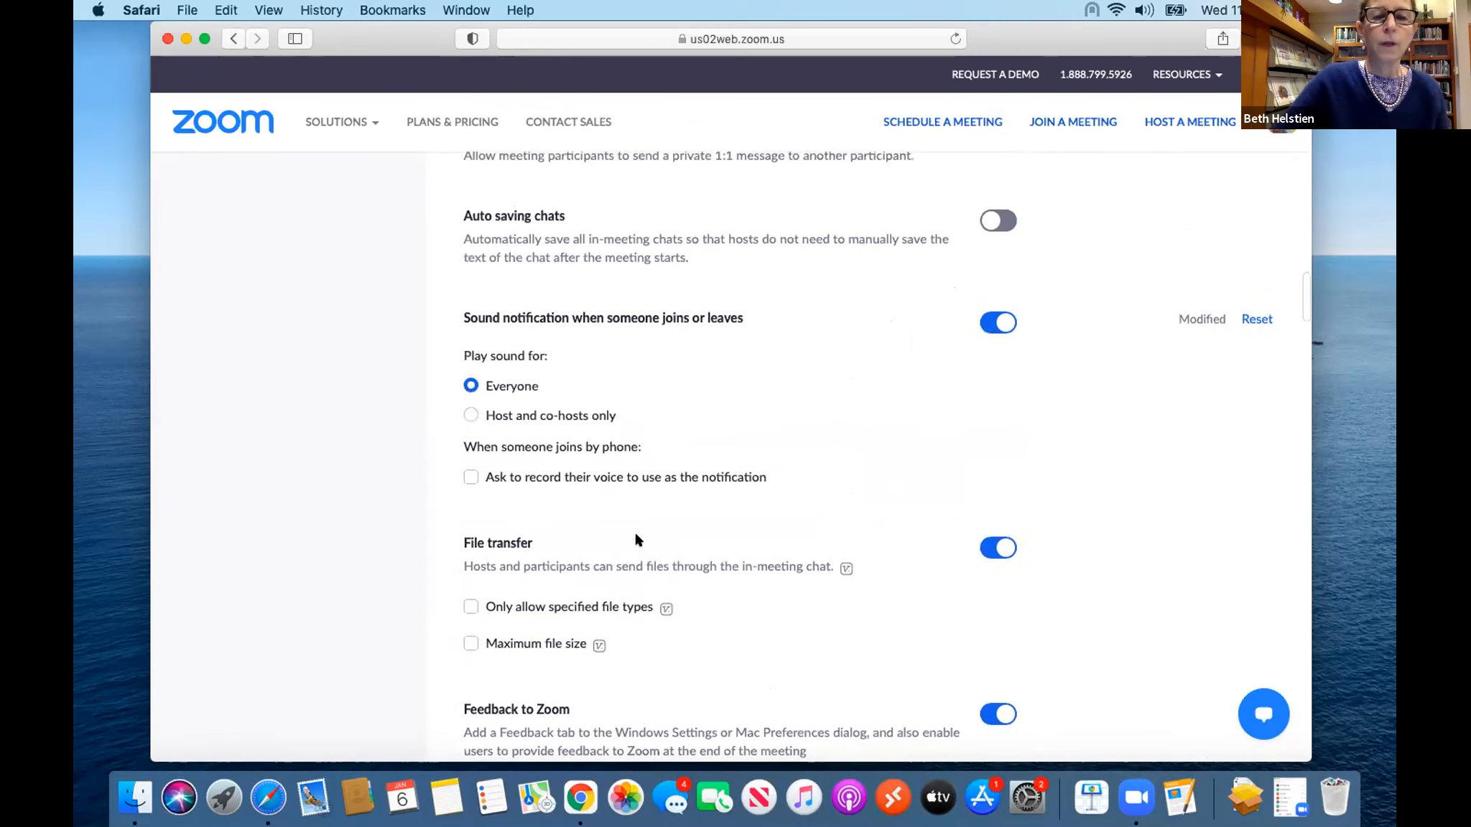
pyautogui.scroll(7, 635, 538)
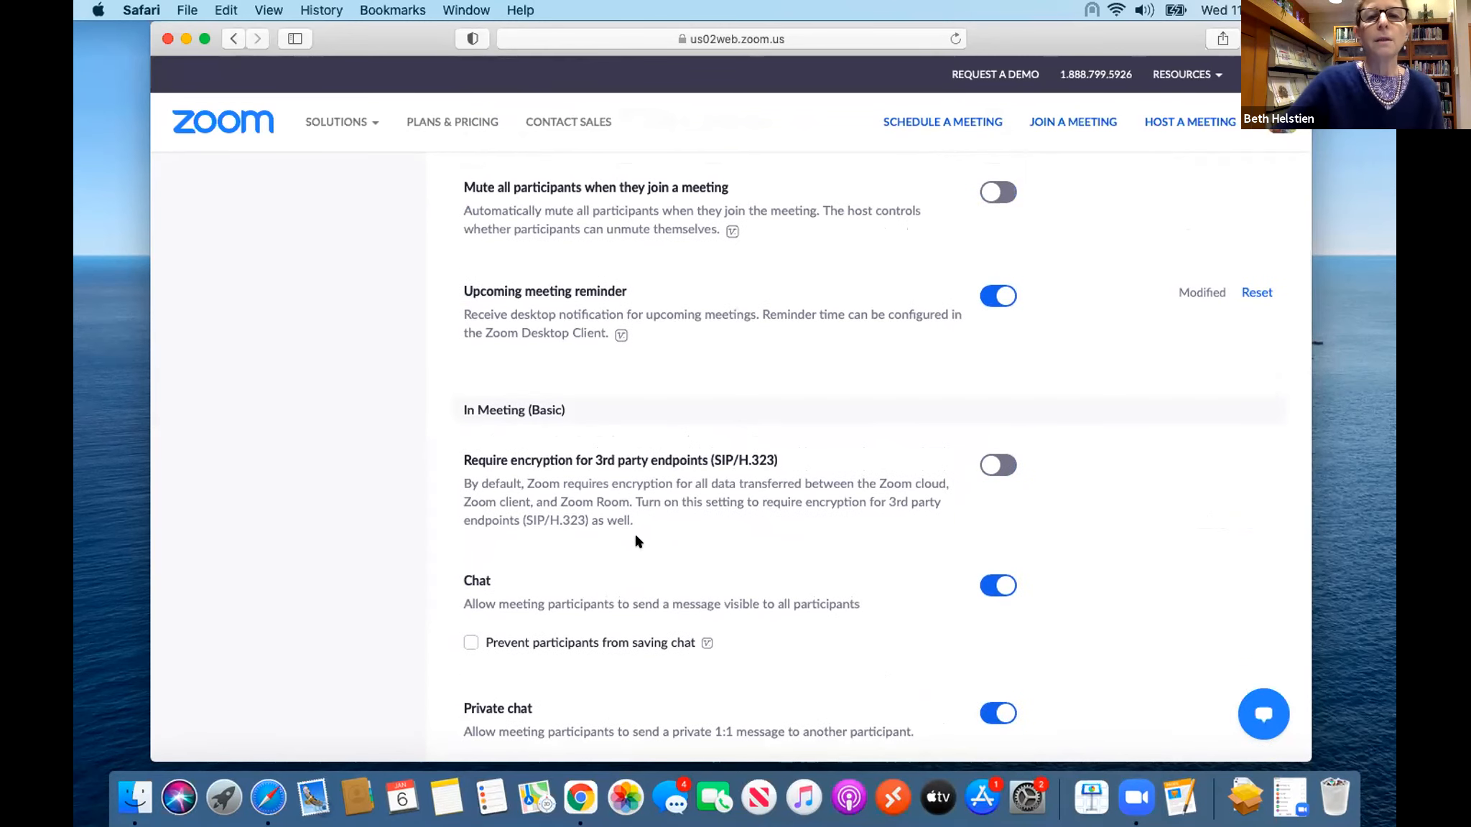
pyautogui.scroll(7, 635, 541)
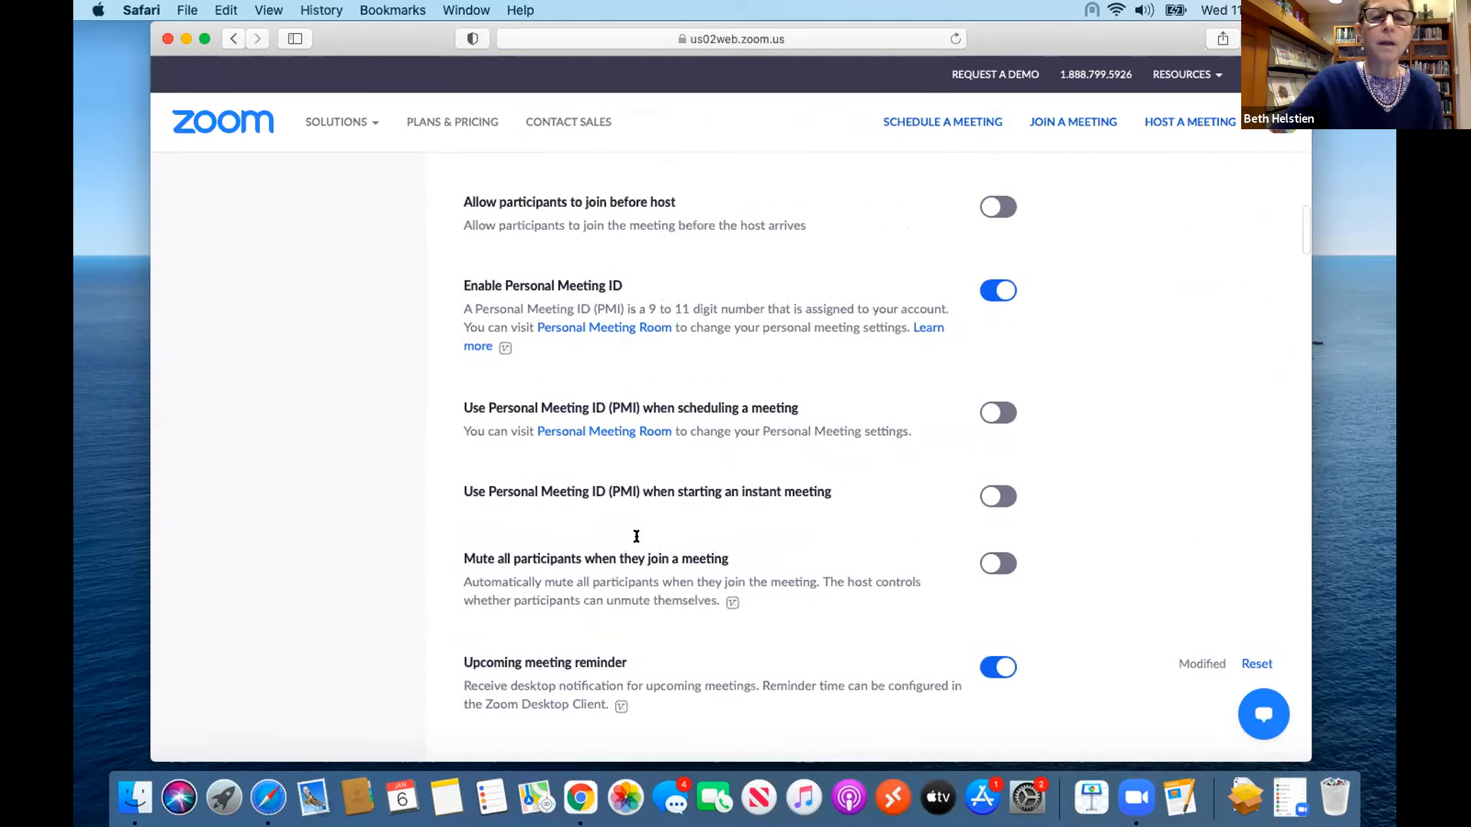
pyautogui.scroll(15, 636, 541)
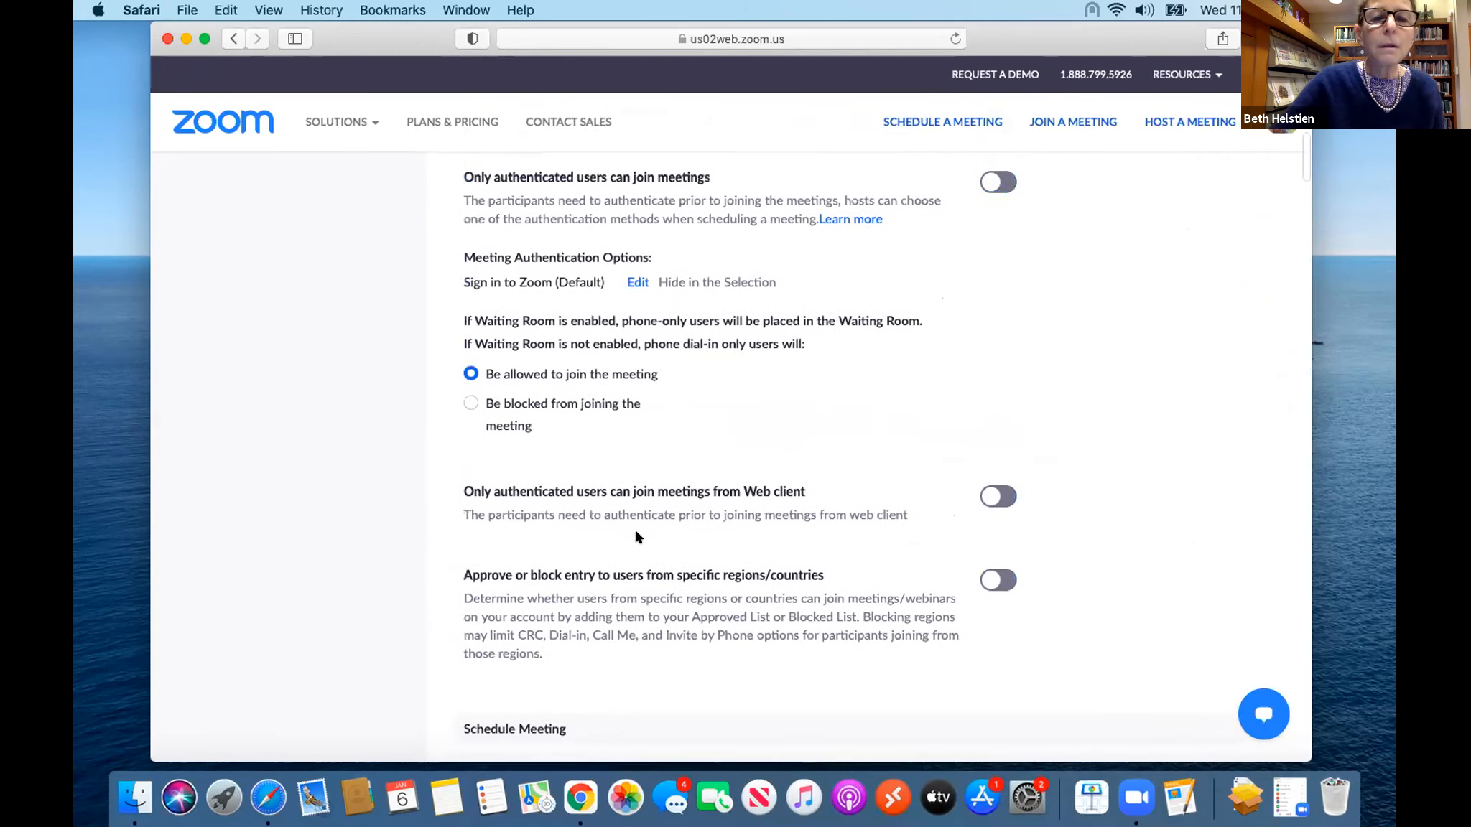
pyautogui.scroll(-1, 635, 538)
pyautogui.scroll(5, 636, 537)
pyautogui.scroll(15, 636, 537)
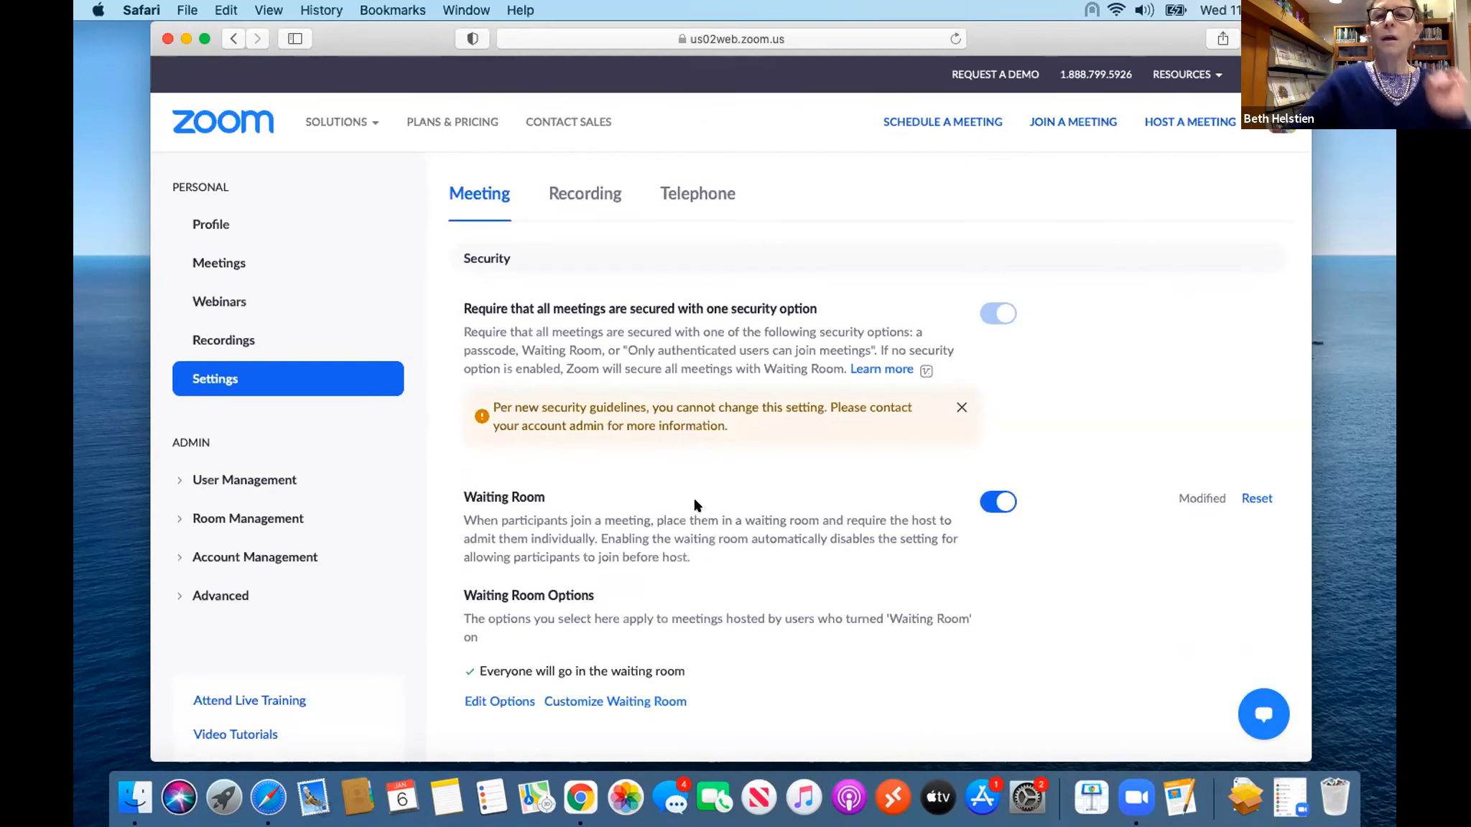
# - Start scheduling a new meeting and set its topic to Test
pyautogui.click(926, 122)
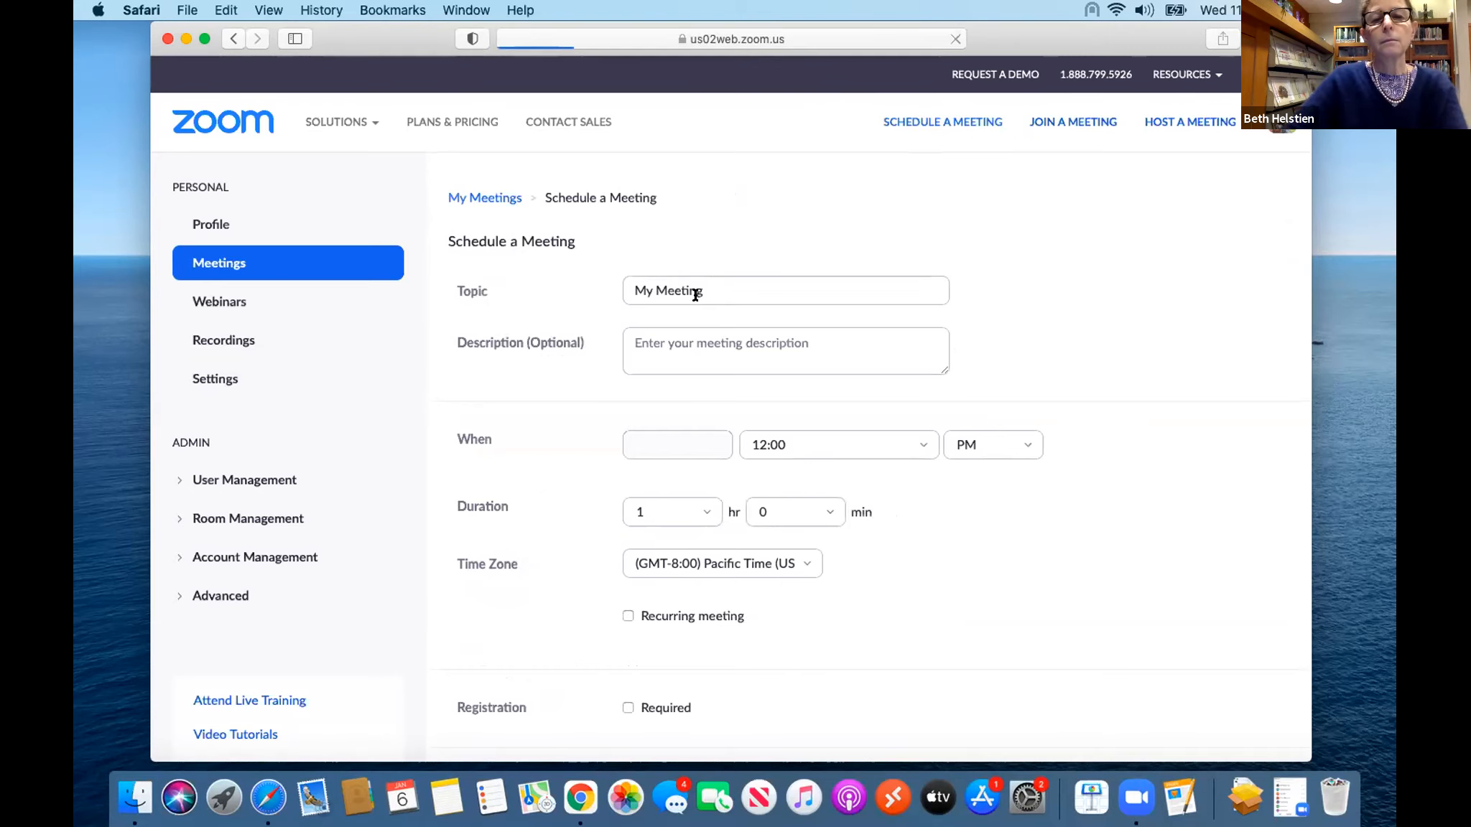
pyautogui.click(728, 292)
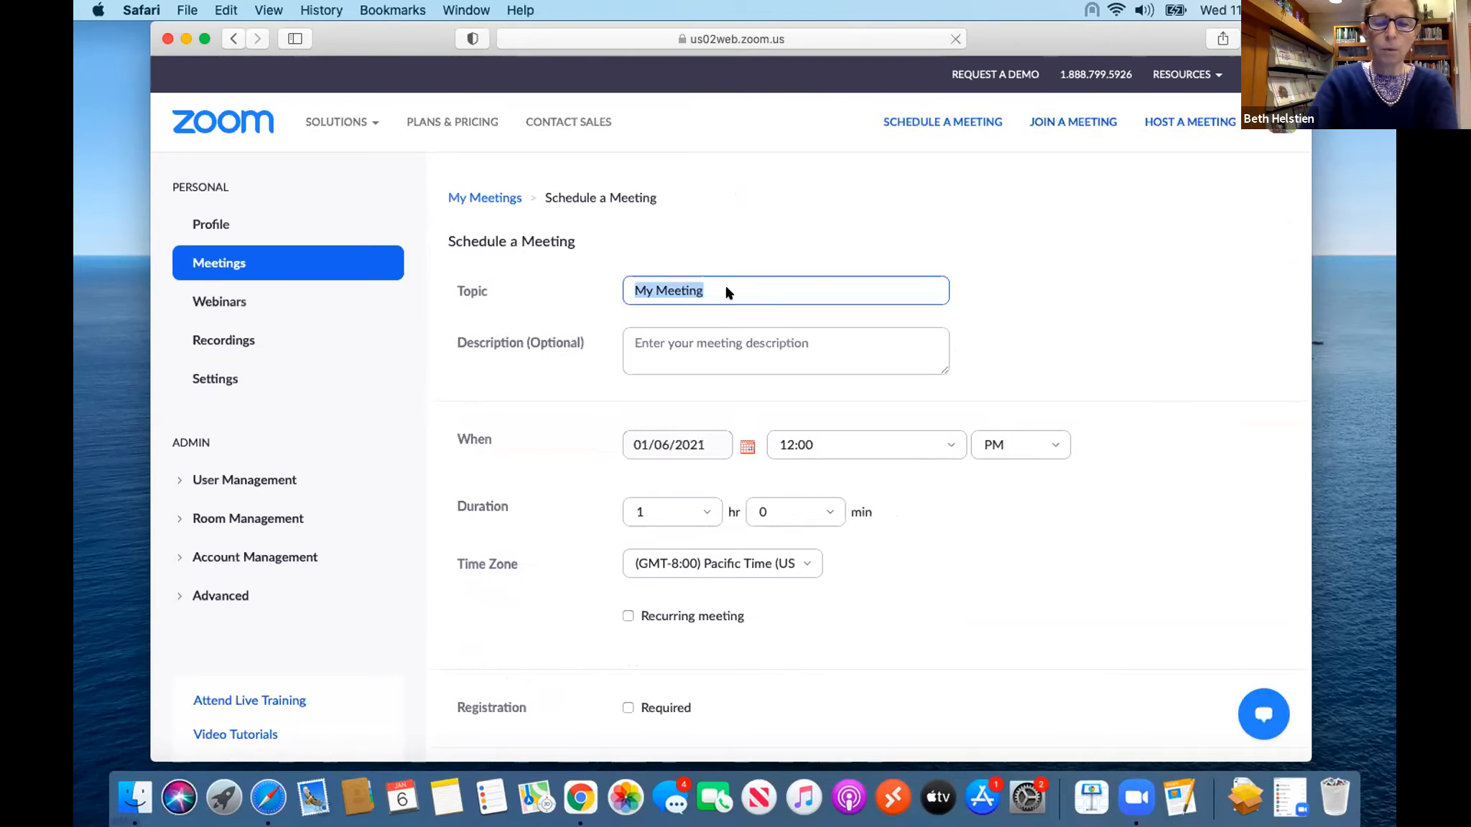
pyautogui.write('est')
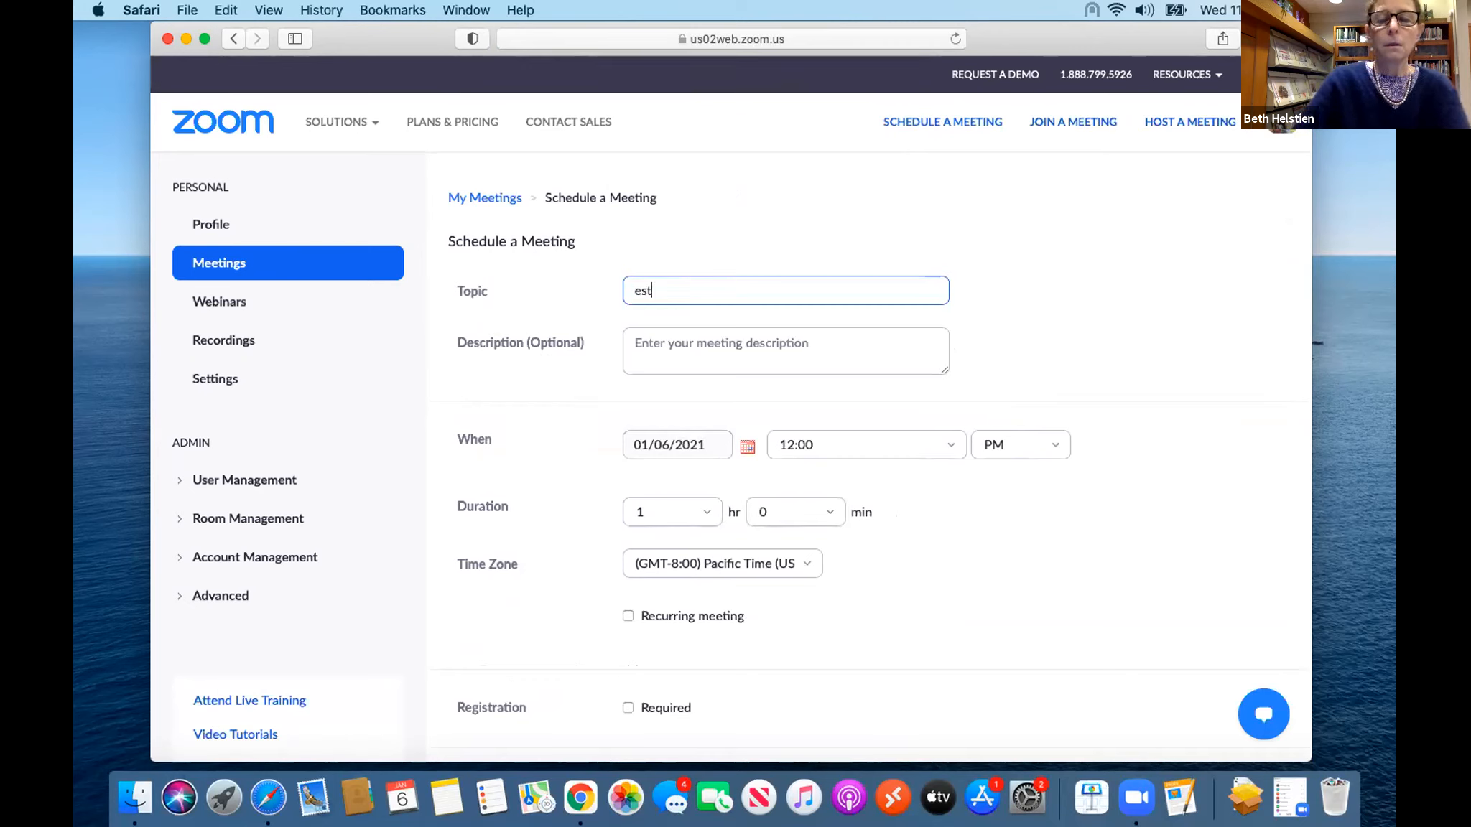
pyautogui.press('Left')
pyautogui.press('Left')
pyautogui.press('Left')
pyautogui.write('T')
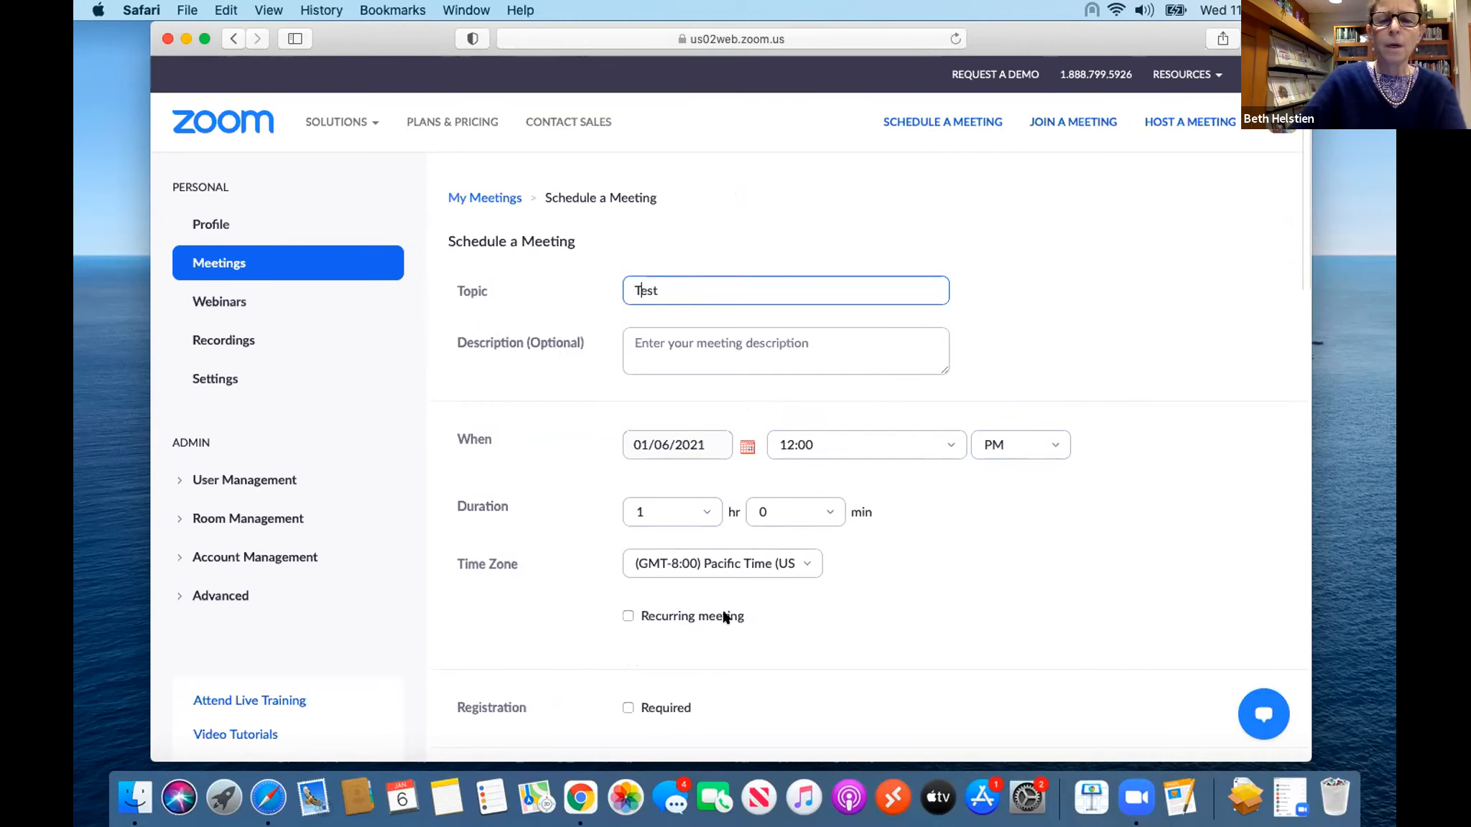
# - Review the new meeting's recurrence, registration, meeting ID, security, video, audio and Meeting Options choices
pyautogui.scroll(-3, 723, 618)
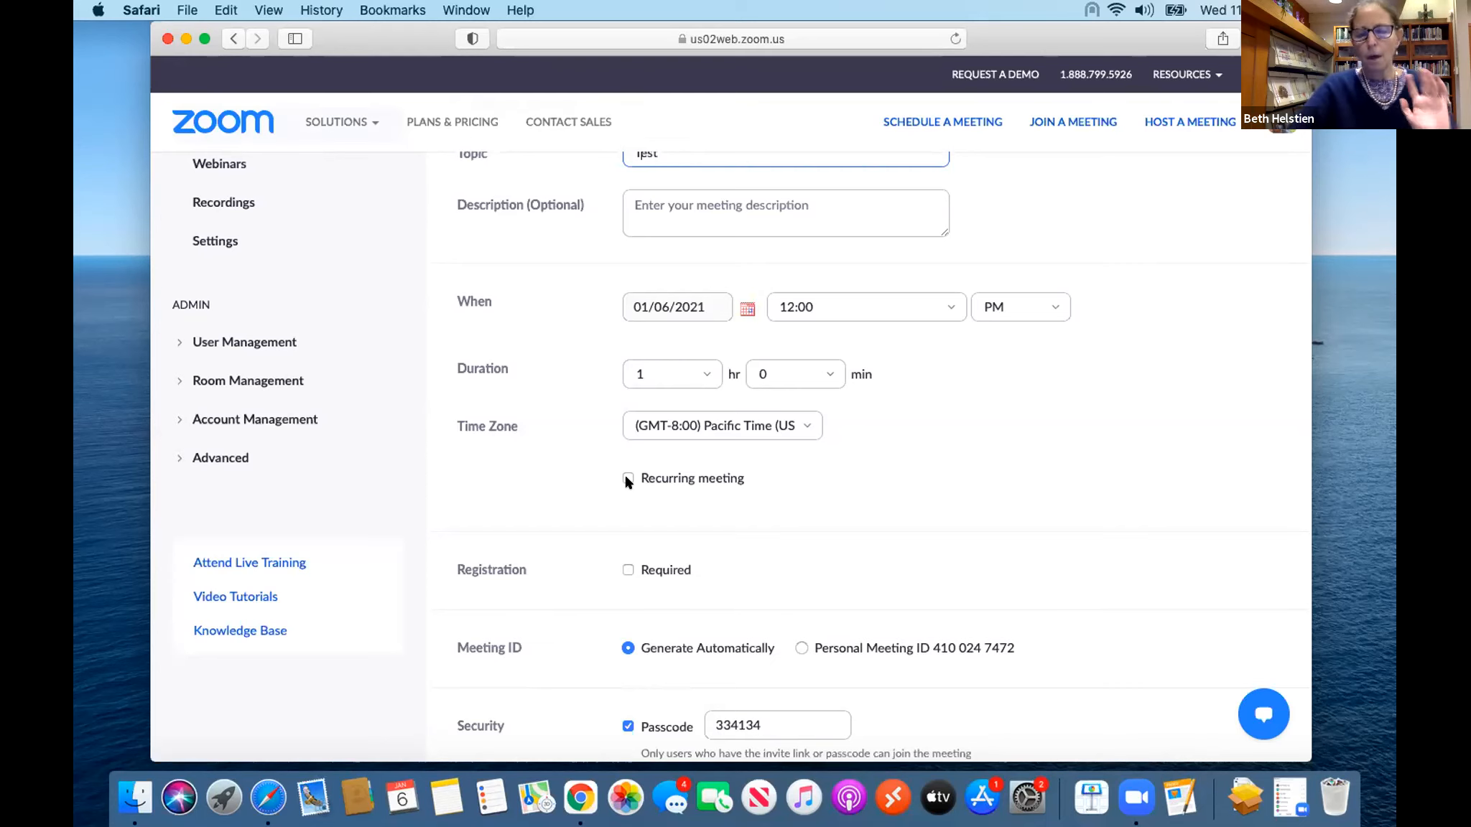
pyautogui.scroll(-5, 627, 481)
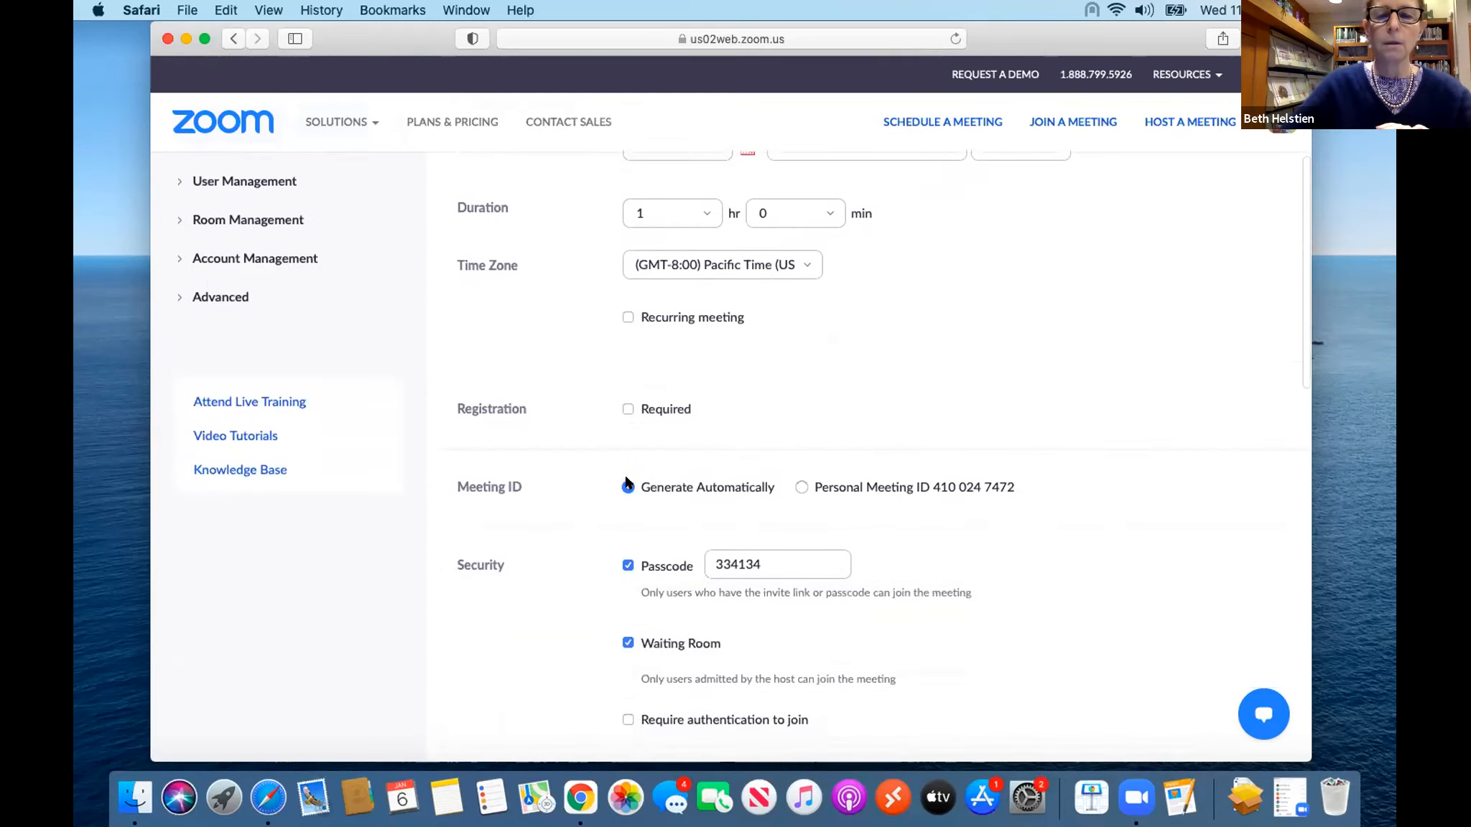
pyautogui.scroll(-3, 627, 481)
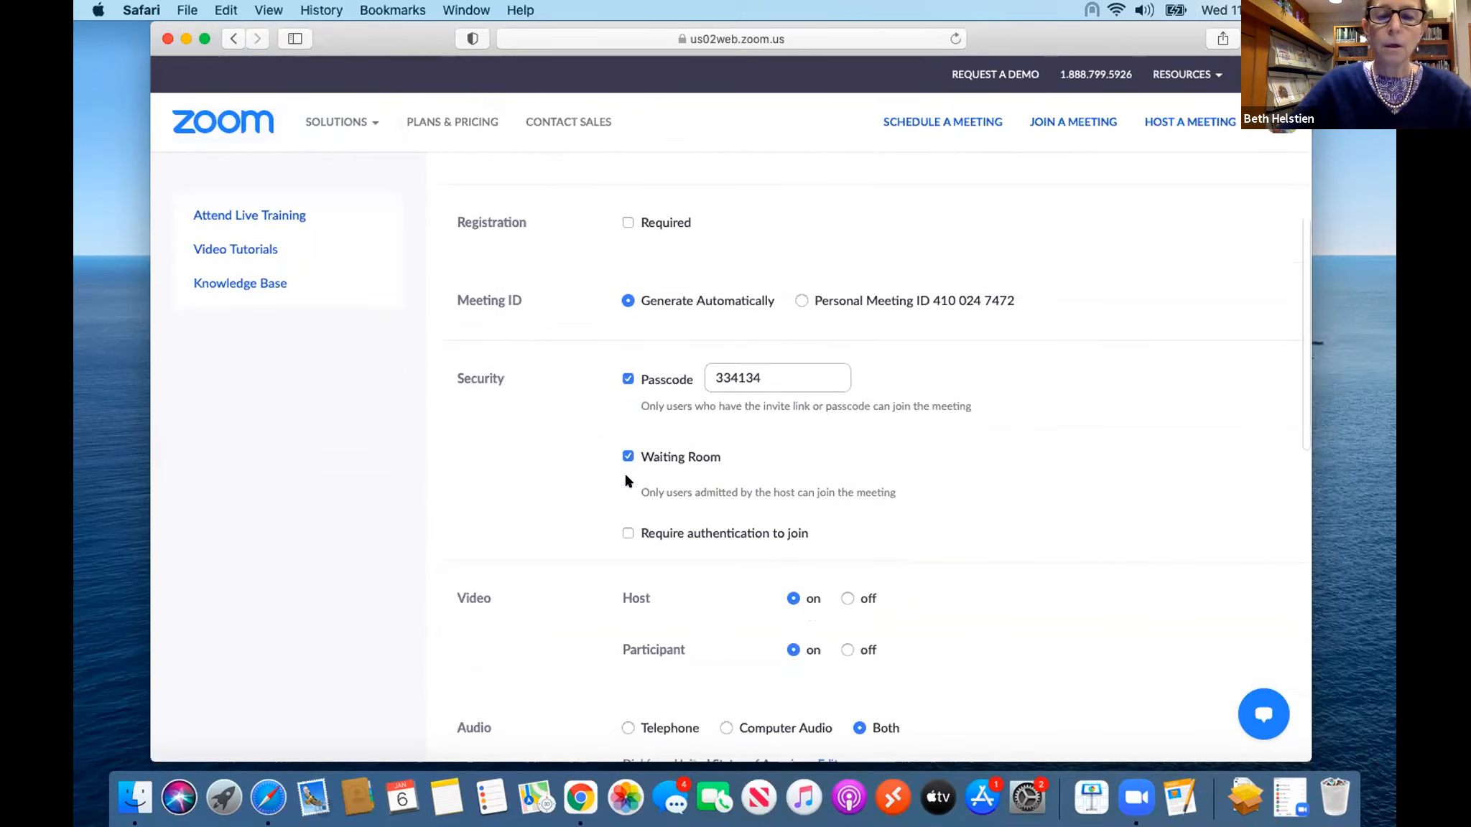
pyautogui.scroll(-10, 626, 482)
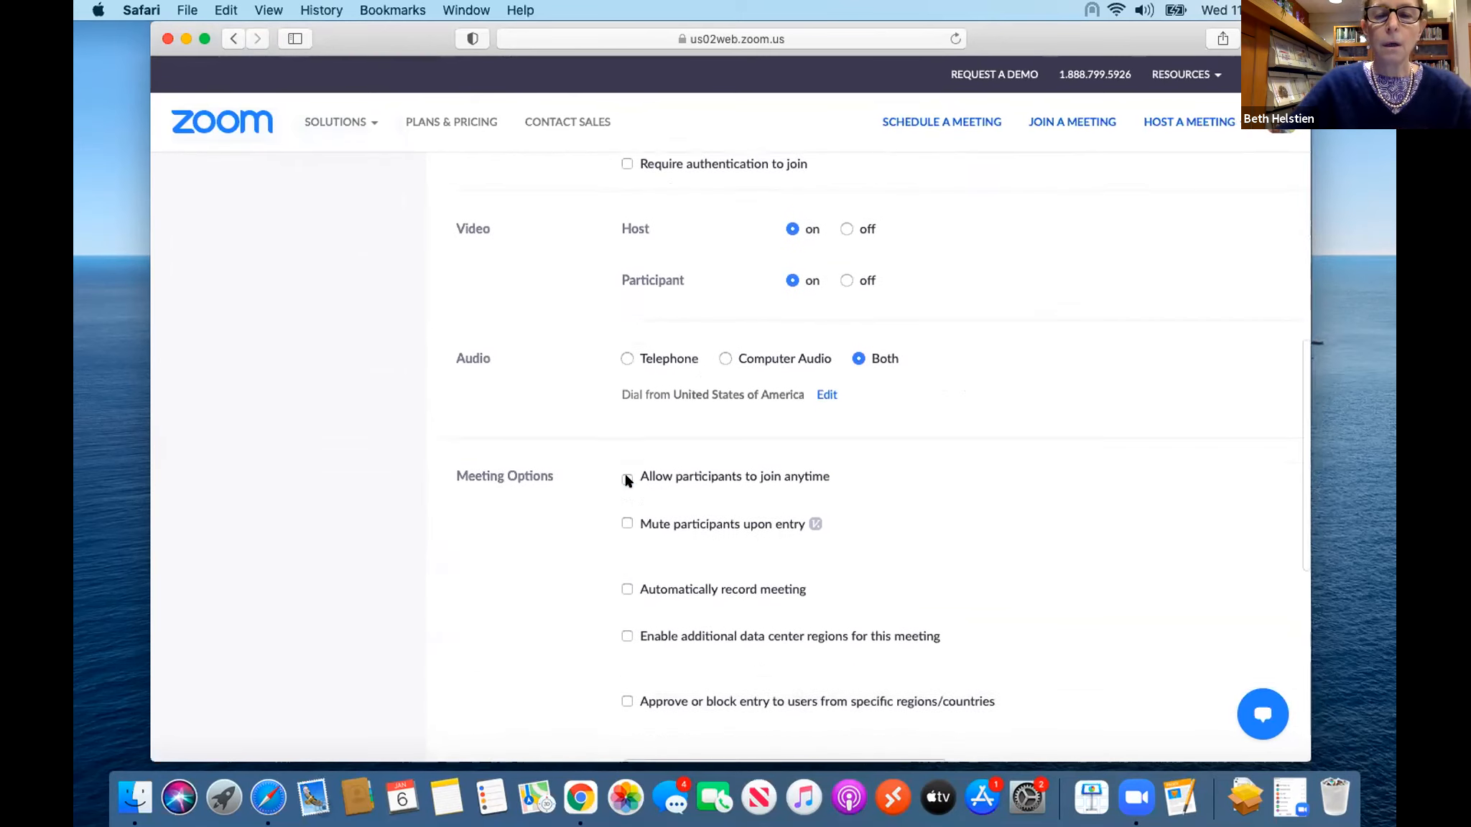
pyautogui.scroll(2, 626, 482)
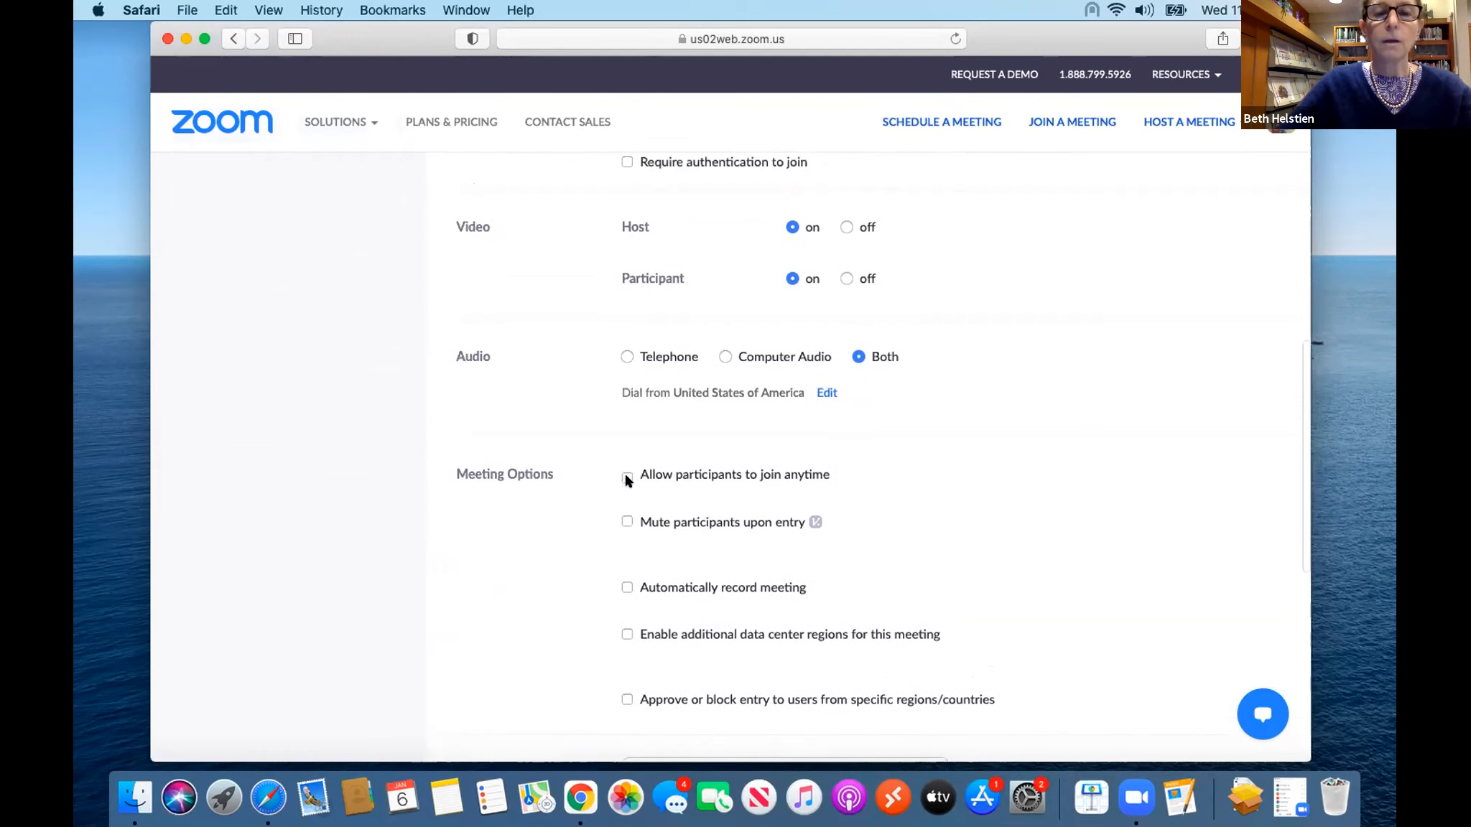
# - Recheck the Test meeting's date, time and Meeting Options, down to the Alternative Hosts field
pyautogui.scroll(-3, 627, 481)
pyautogui.scroll(1, 626, 481)
pyautogui.scroll(1, 627, 482)
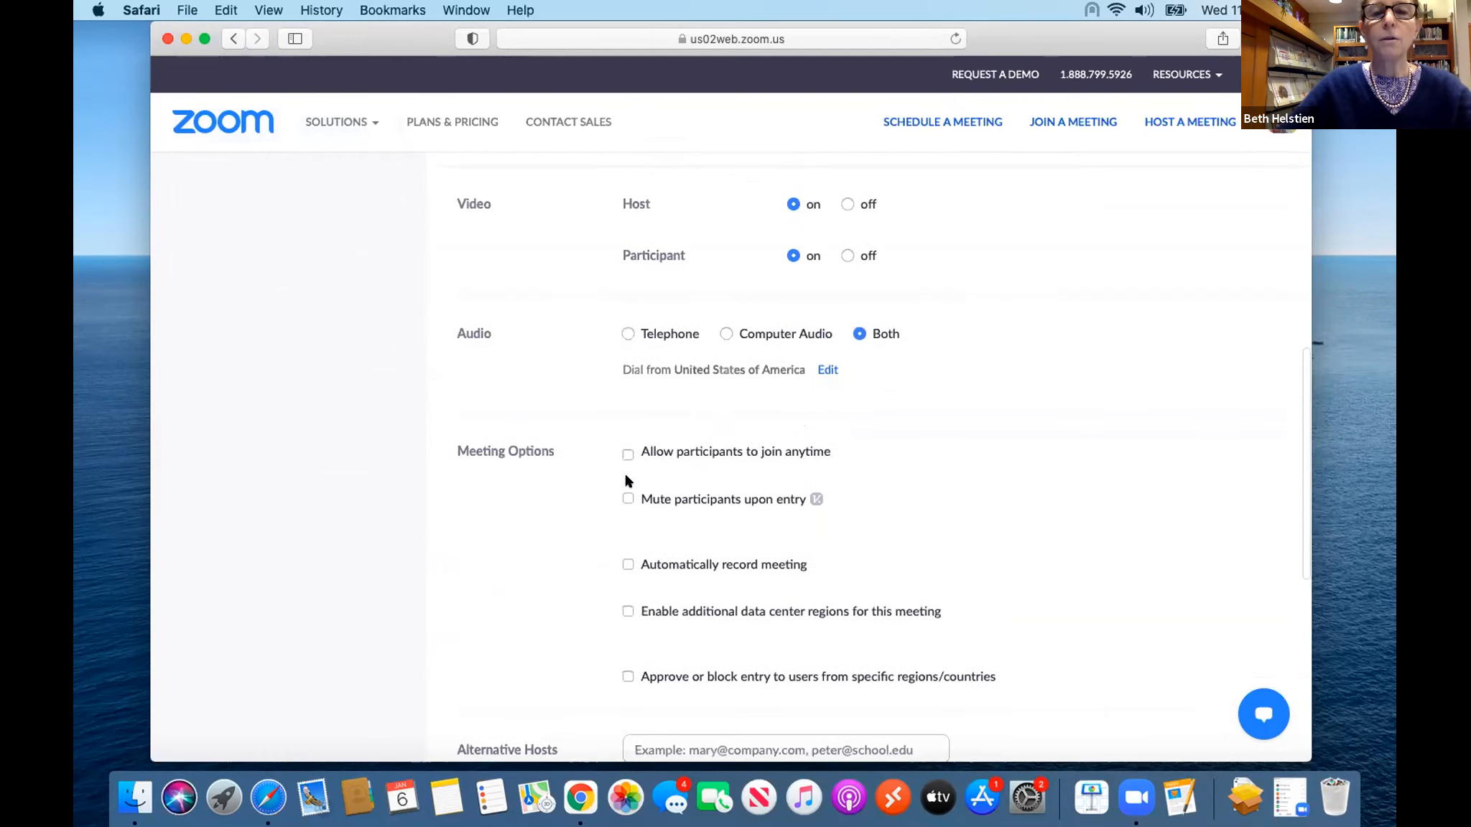
pyautogui.scroll(15, 626, 481)
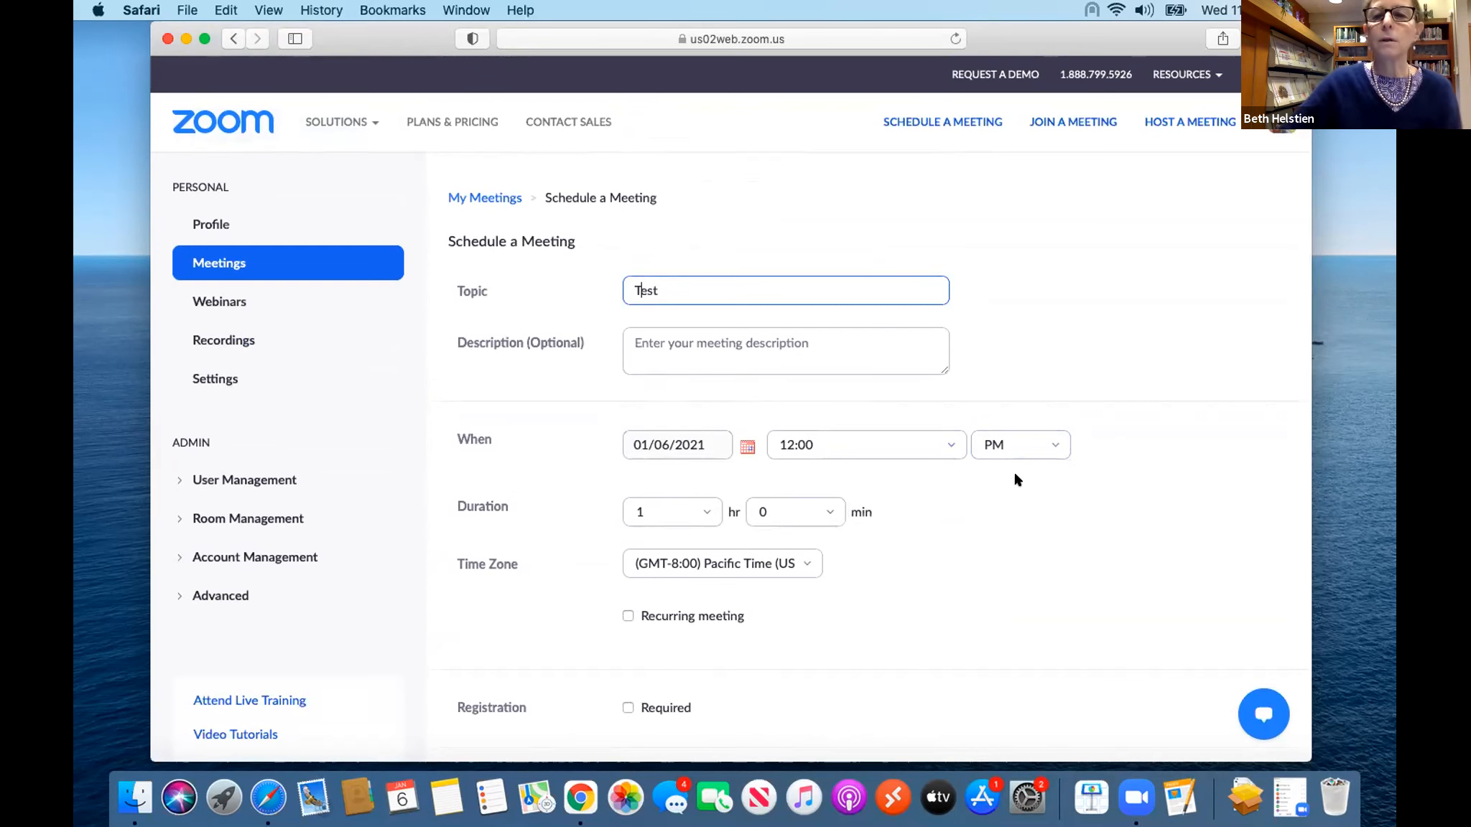
pyautogui.scroll(-4, 1016, 479)
pyautogui.scroll(-20, 1015, 479)
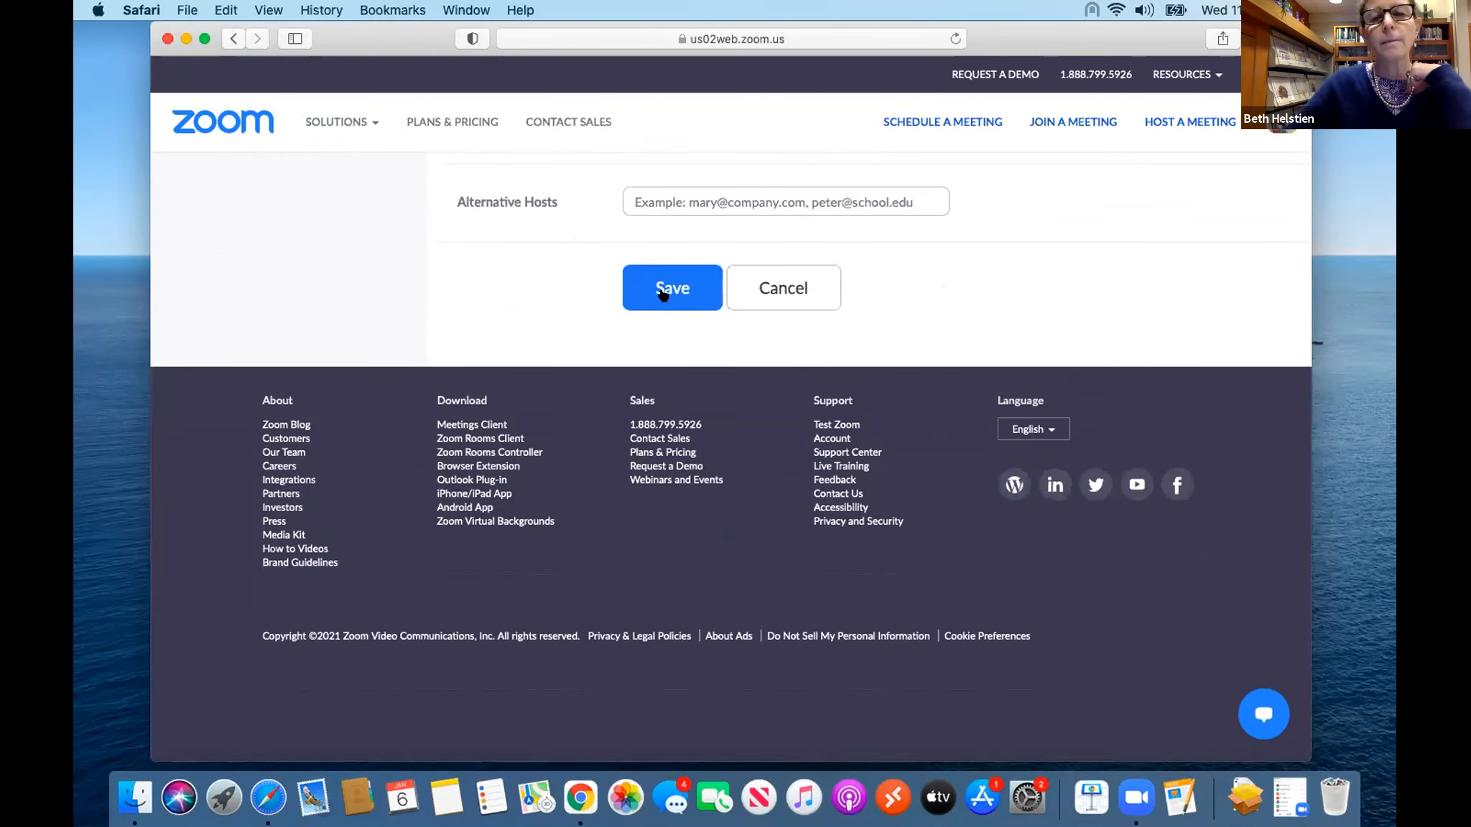
pyautogui.click(670, 202)
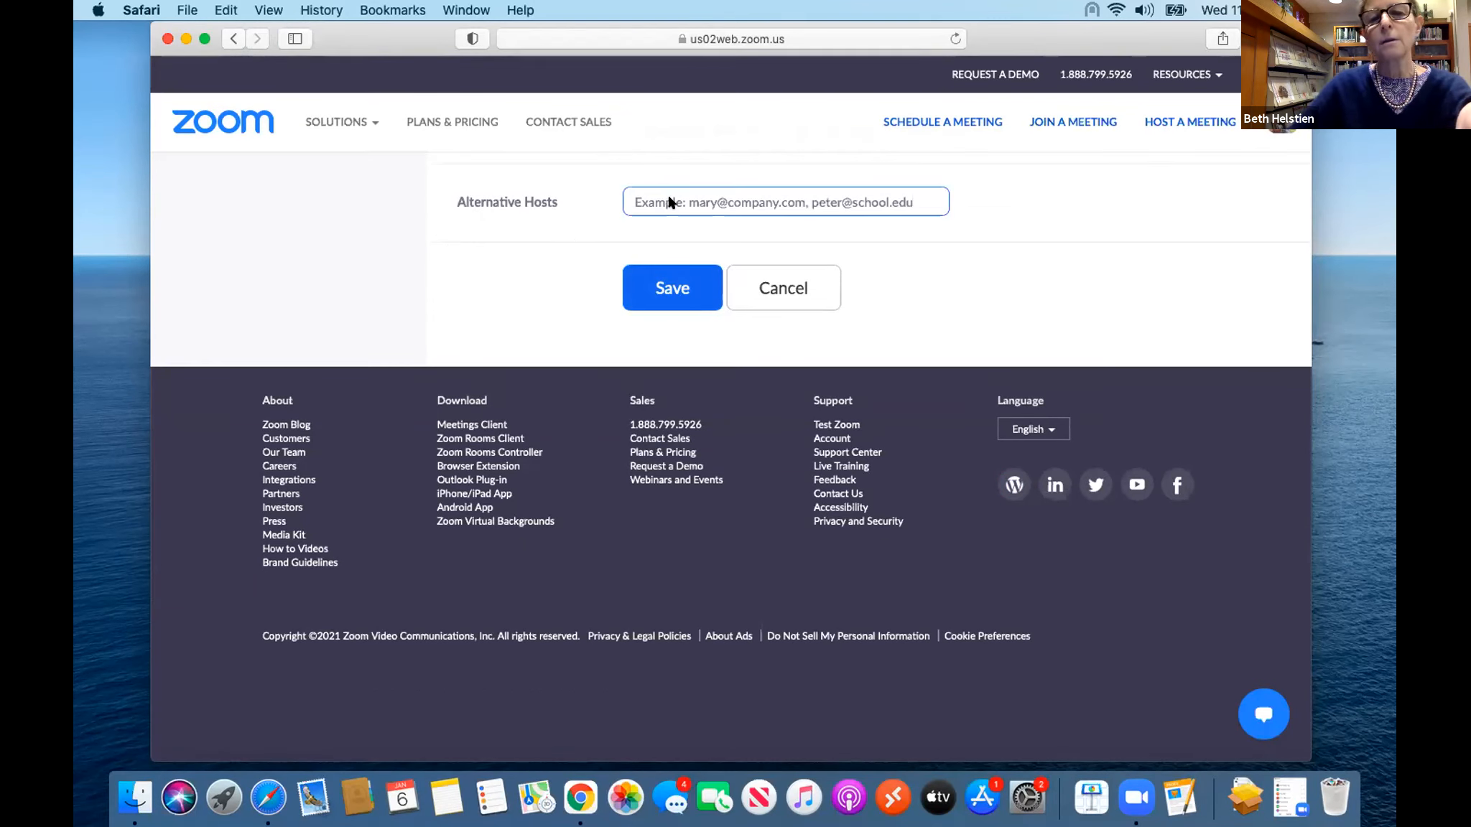
pyautogui.scroll(2, 670, 205)
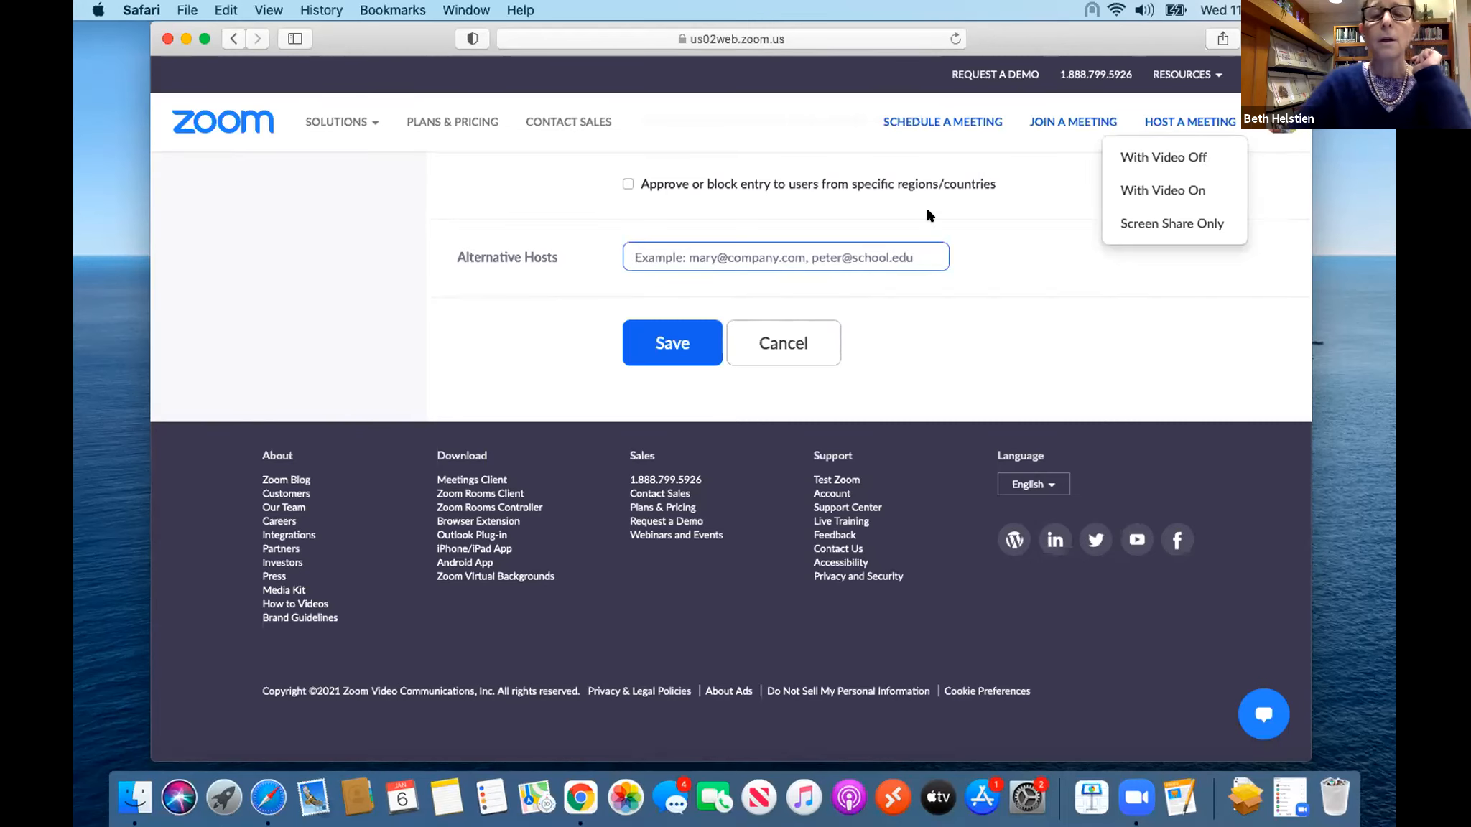
# - Save the Test meeting and copy its full meeting invitation text
pyautogui.click(679, 347)
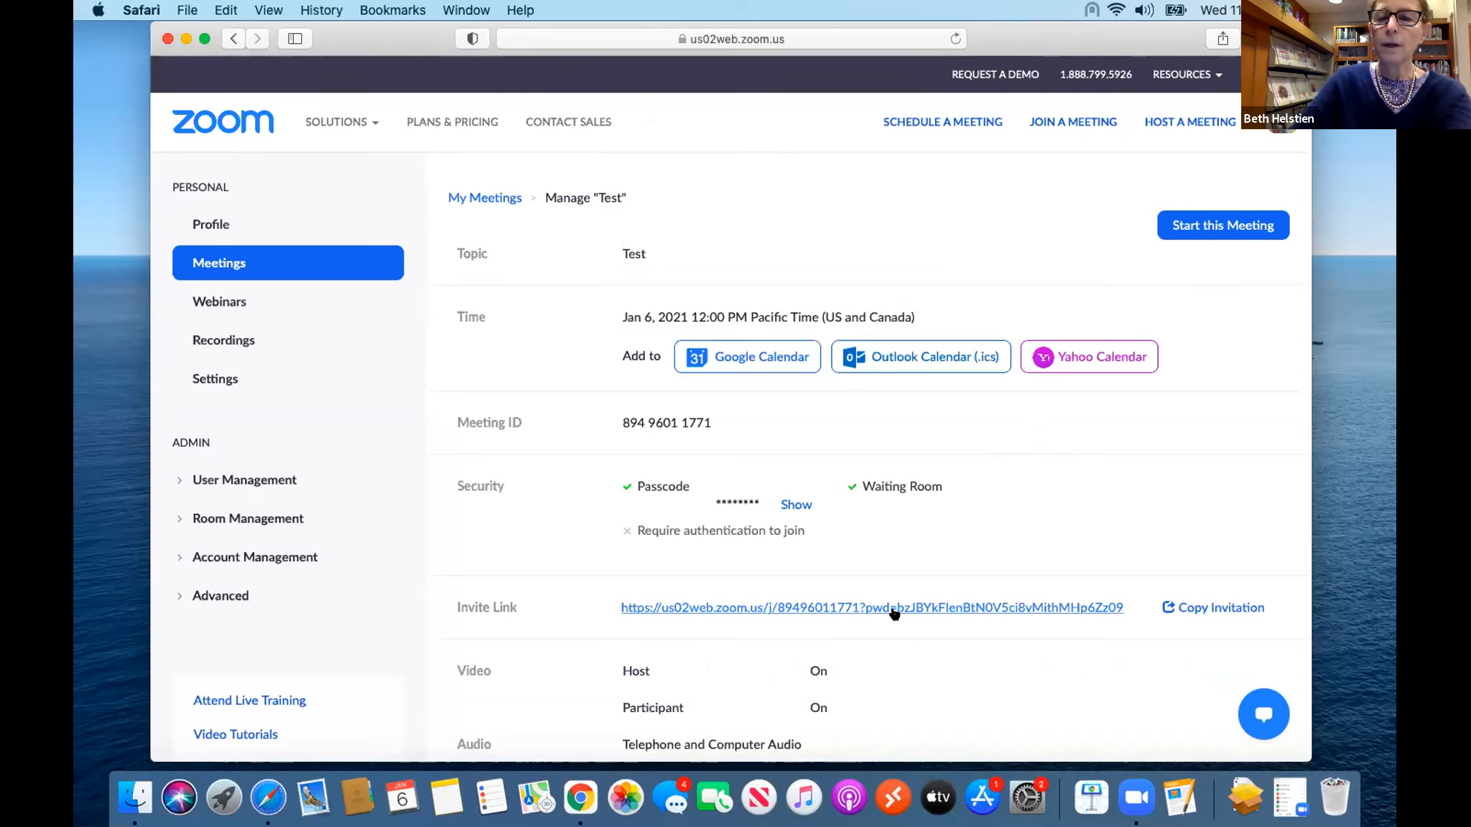
pyautogui.click(1219, 609)
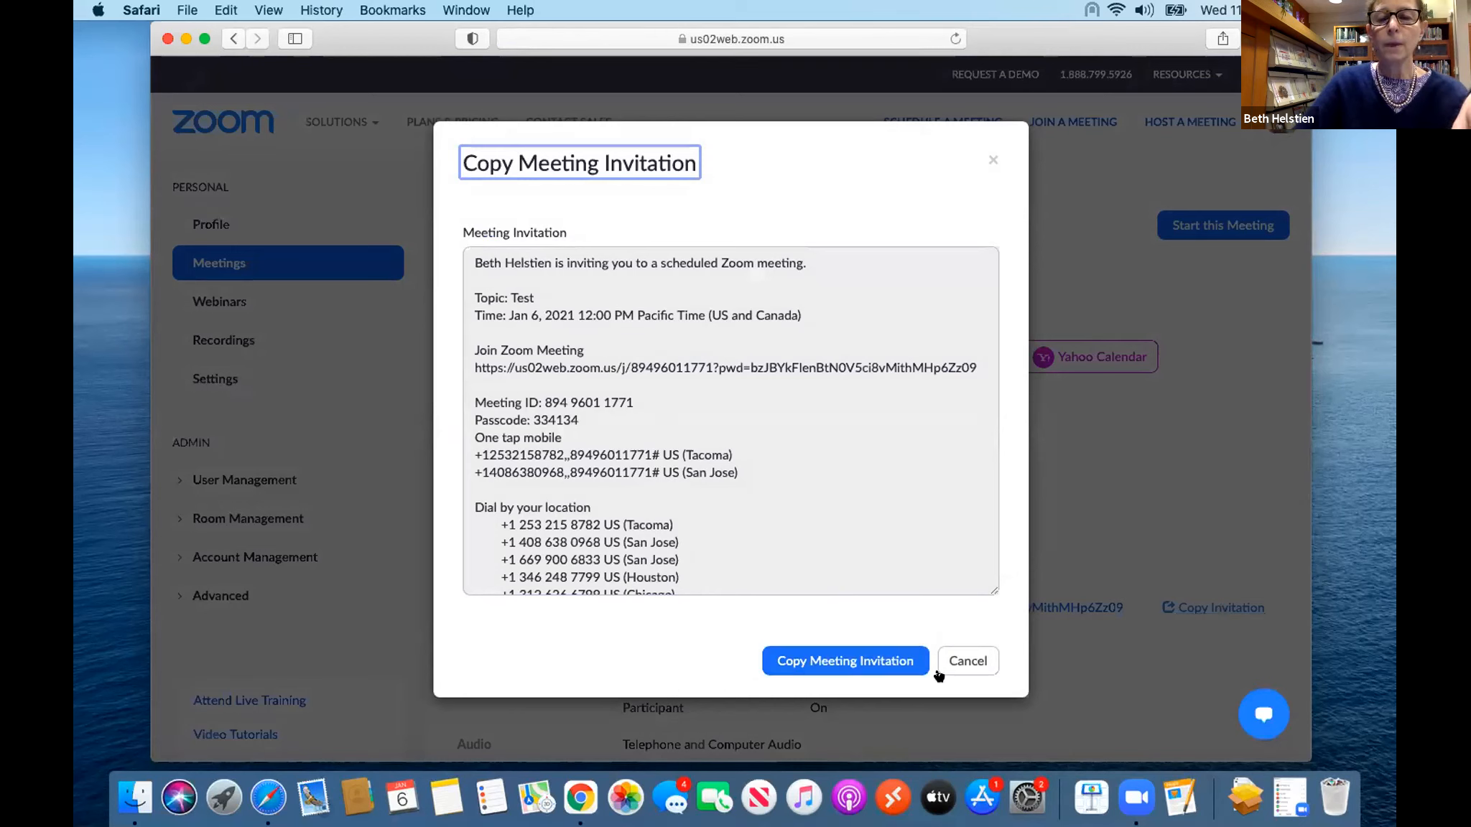
pyautogui.click(843, 661)
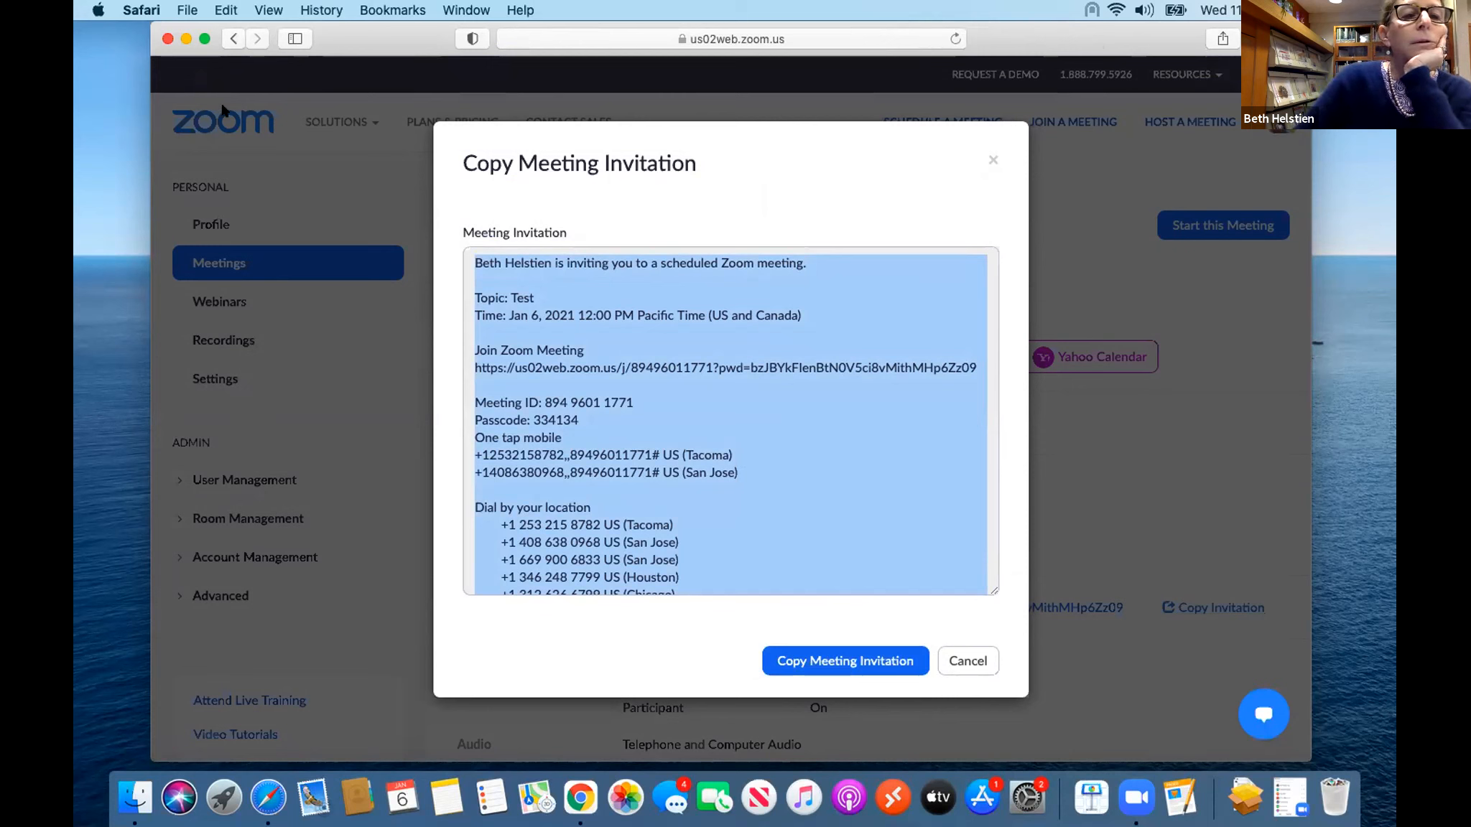
# - Open Gmail in a new browser tab and verify the account by entering its password
pyautogui.click(137, 10)
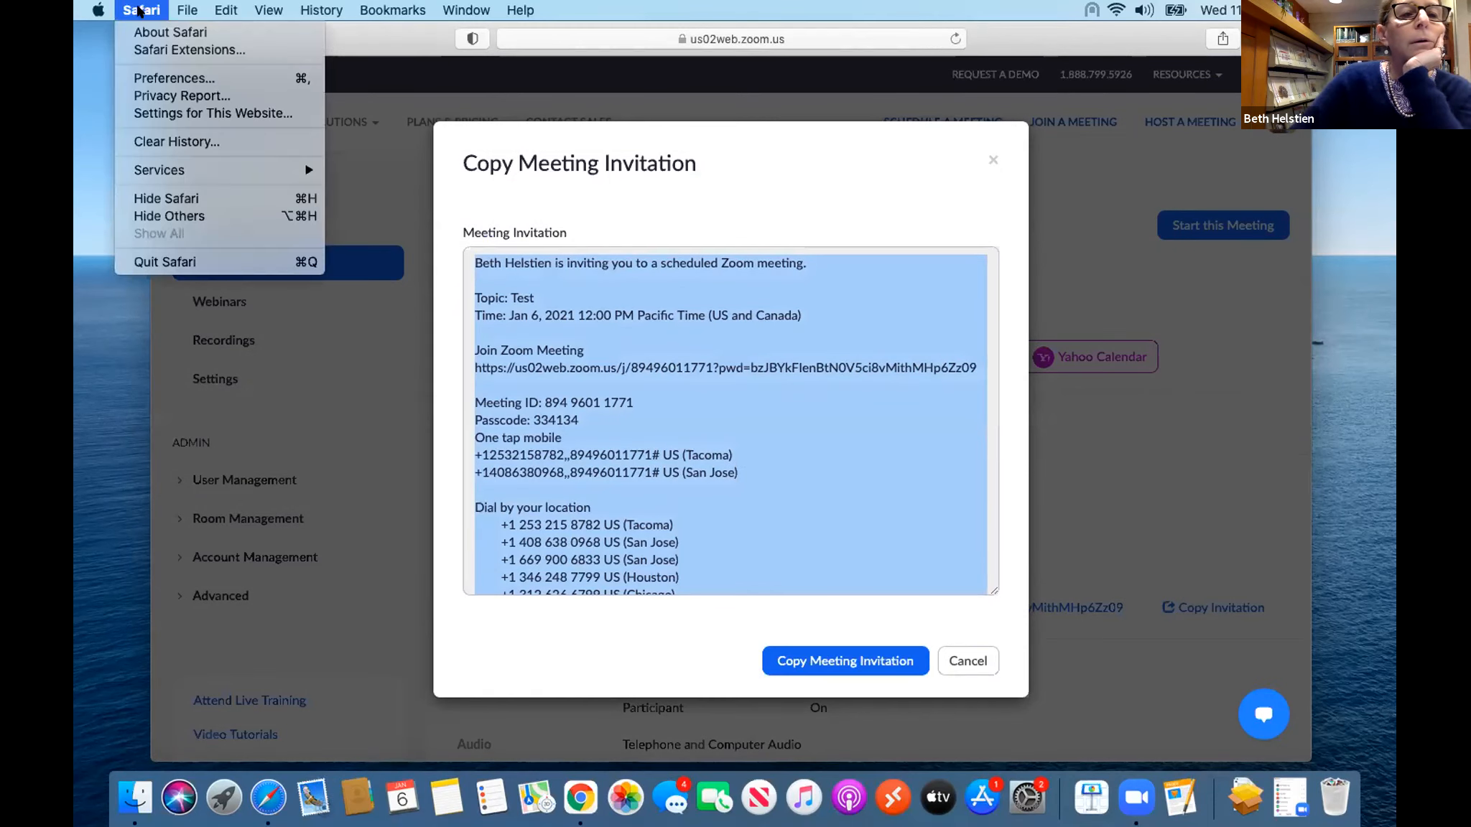
pyautogui.click(80, 305)
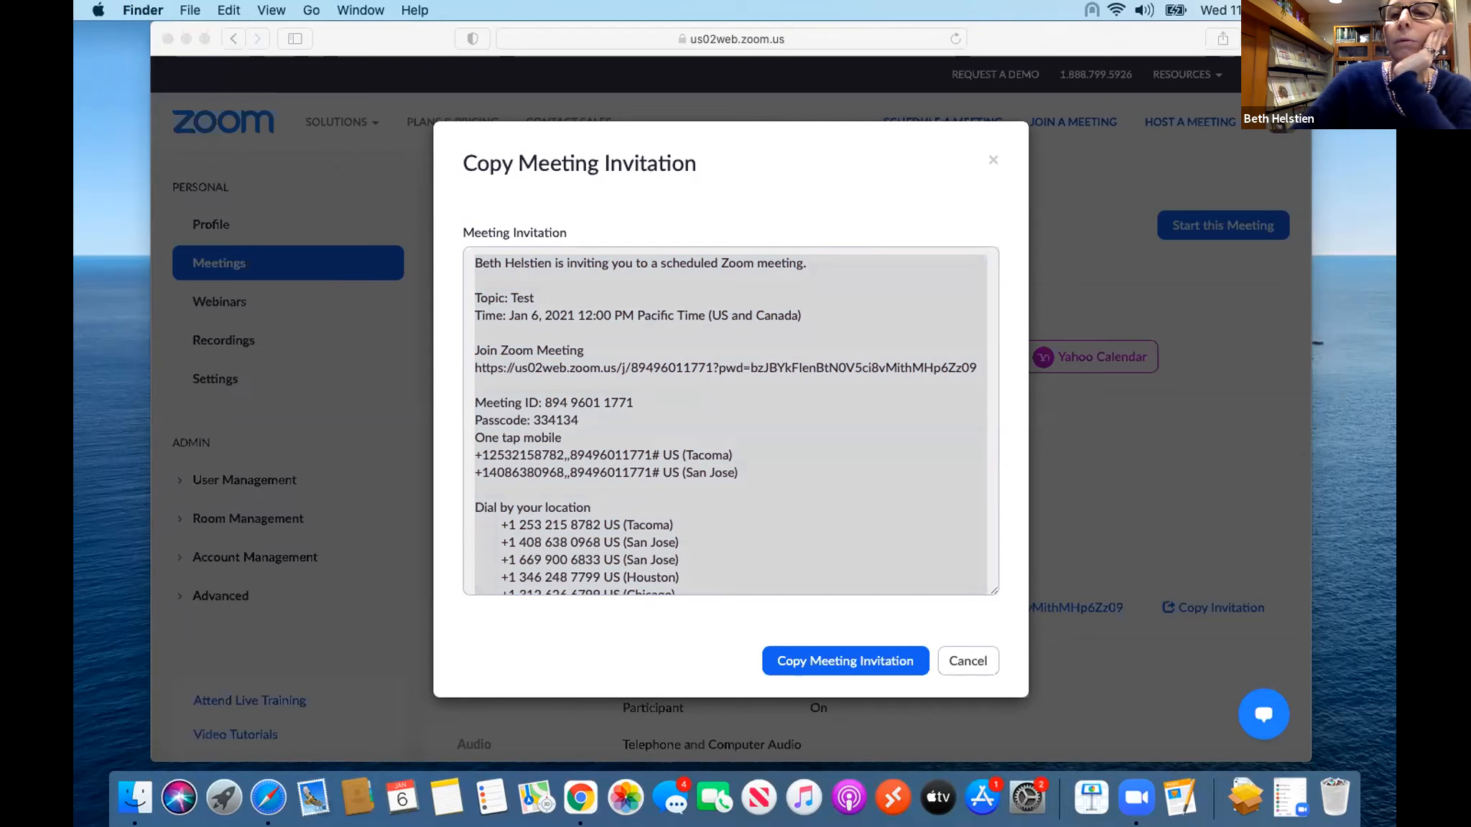
pyautogui.click(754, 28)
pyautogui.press('super+t')
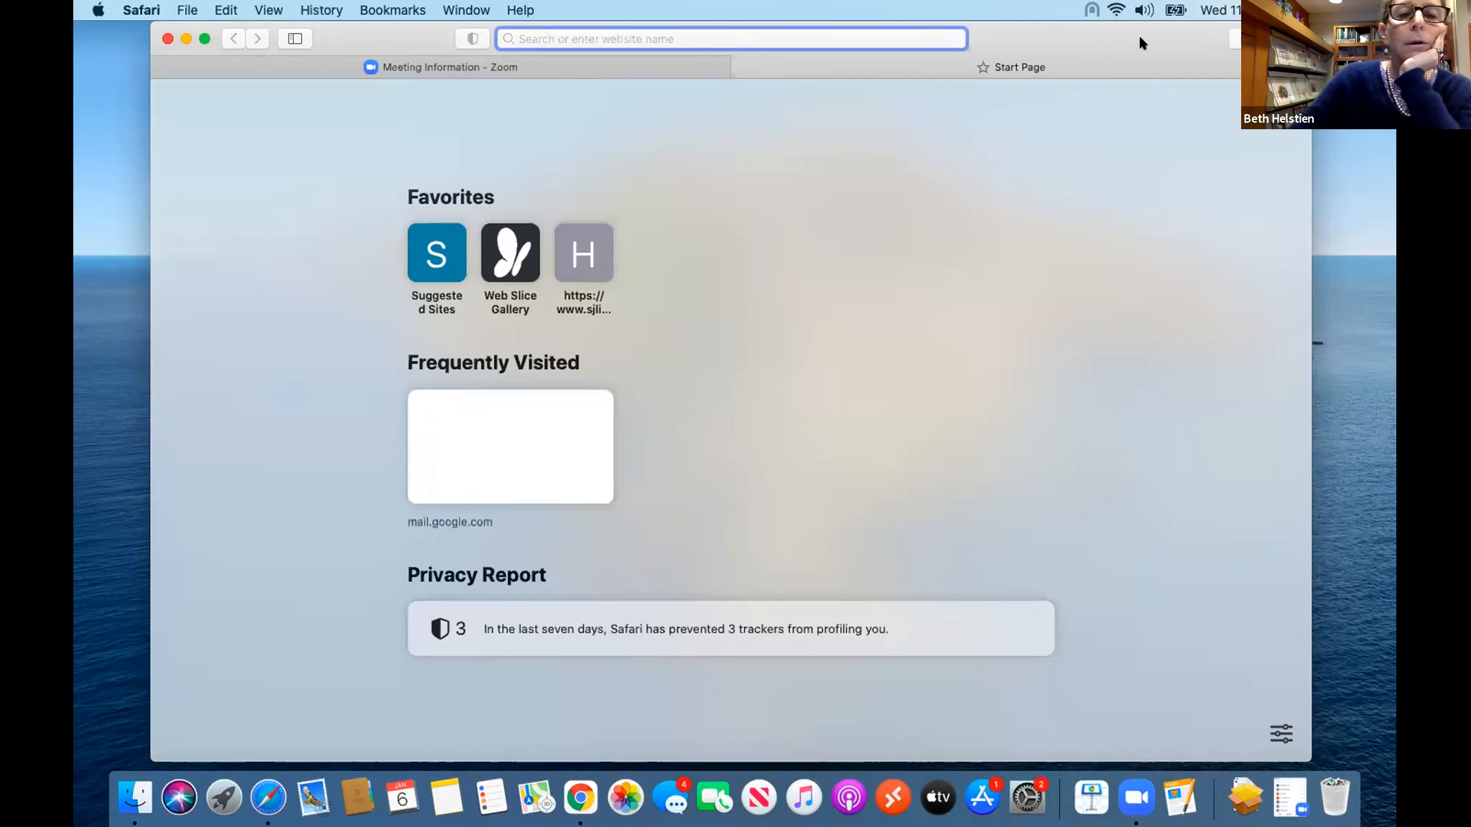
pyautogui.write('gmail')
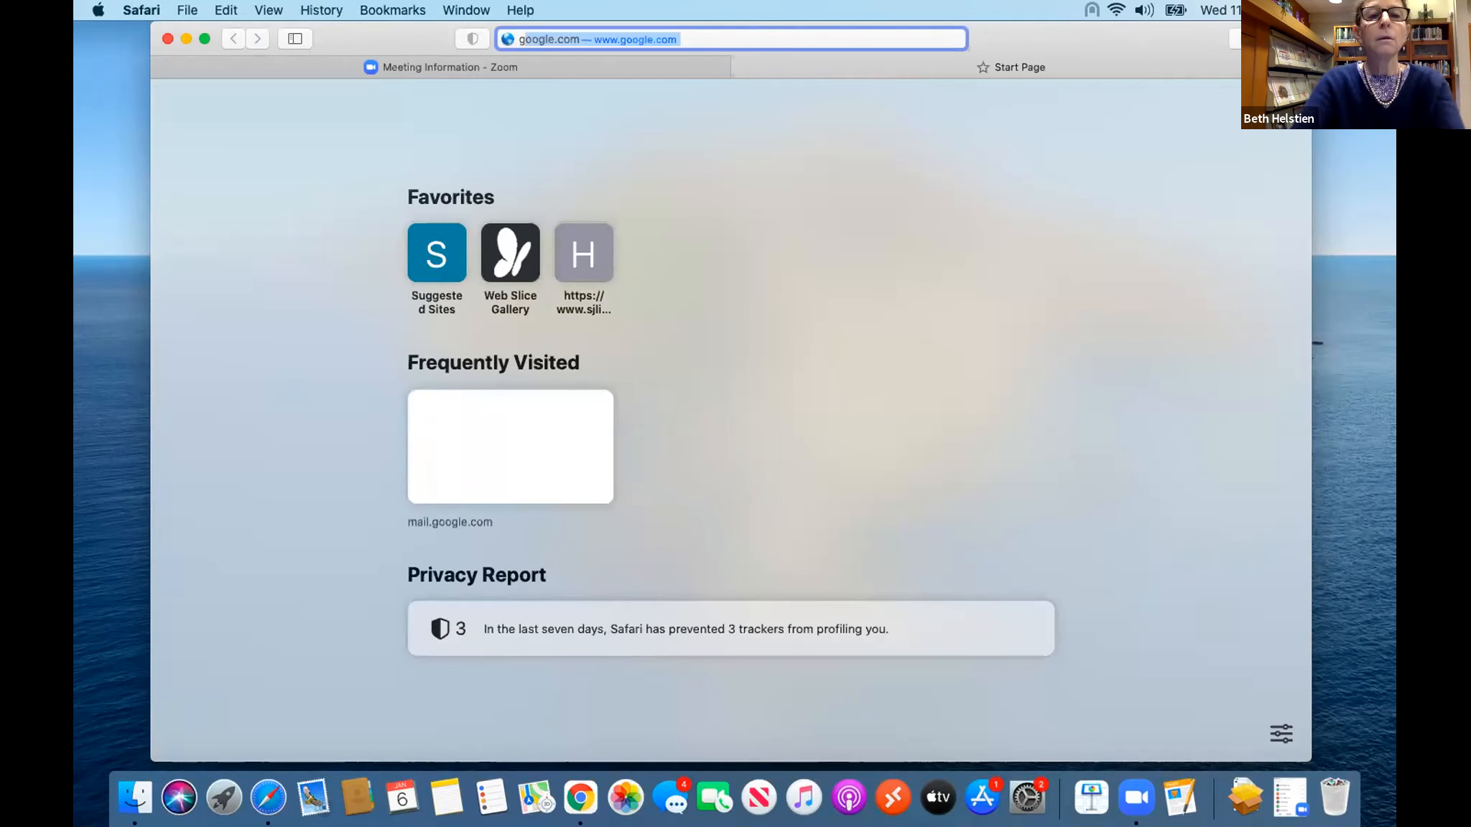
pyautogui.press('Return')
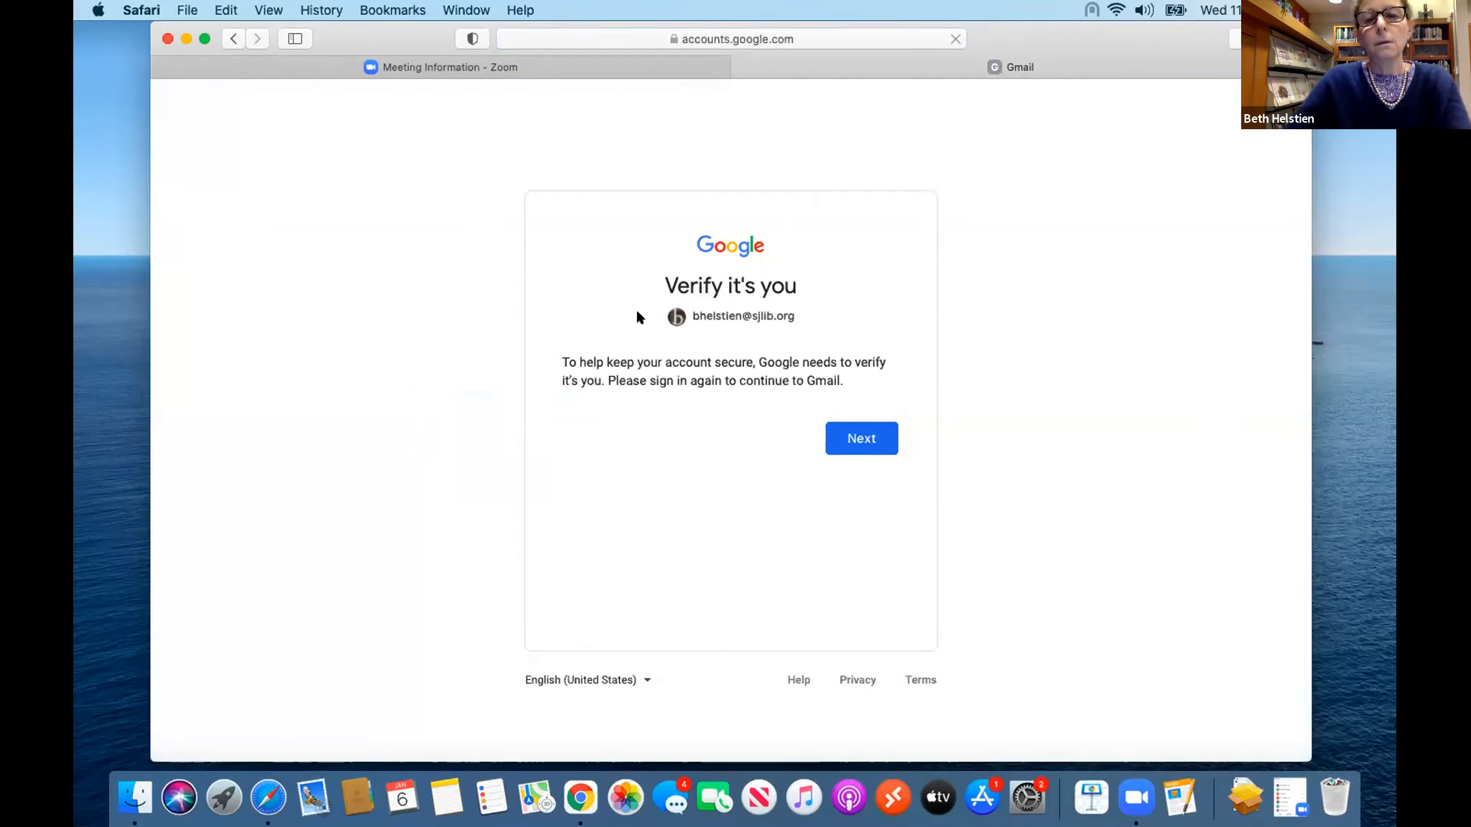
pyautogui.click(843, 440)
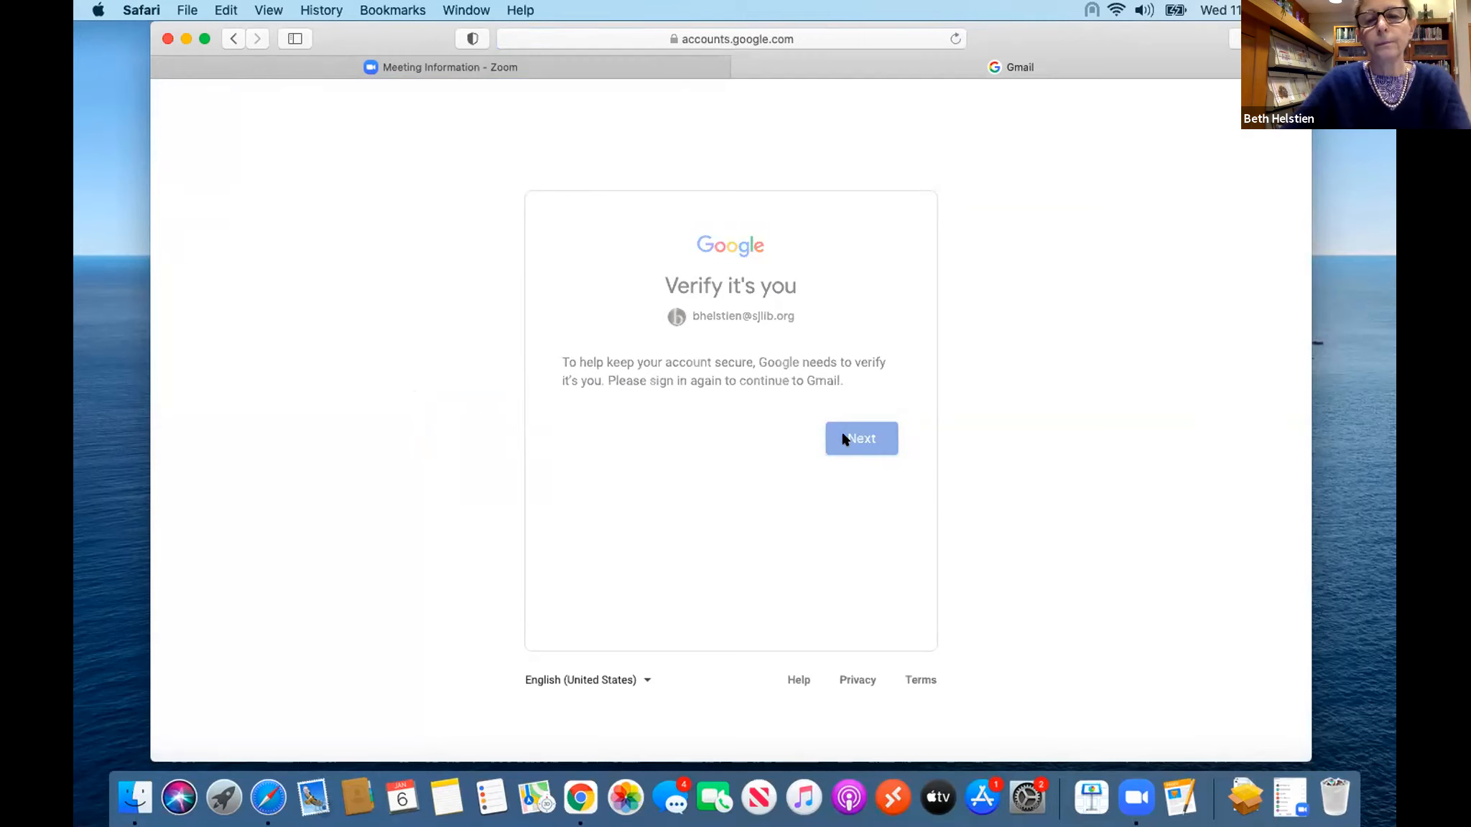
pyautogui.write('•')
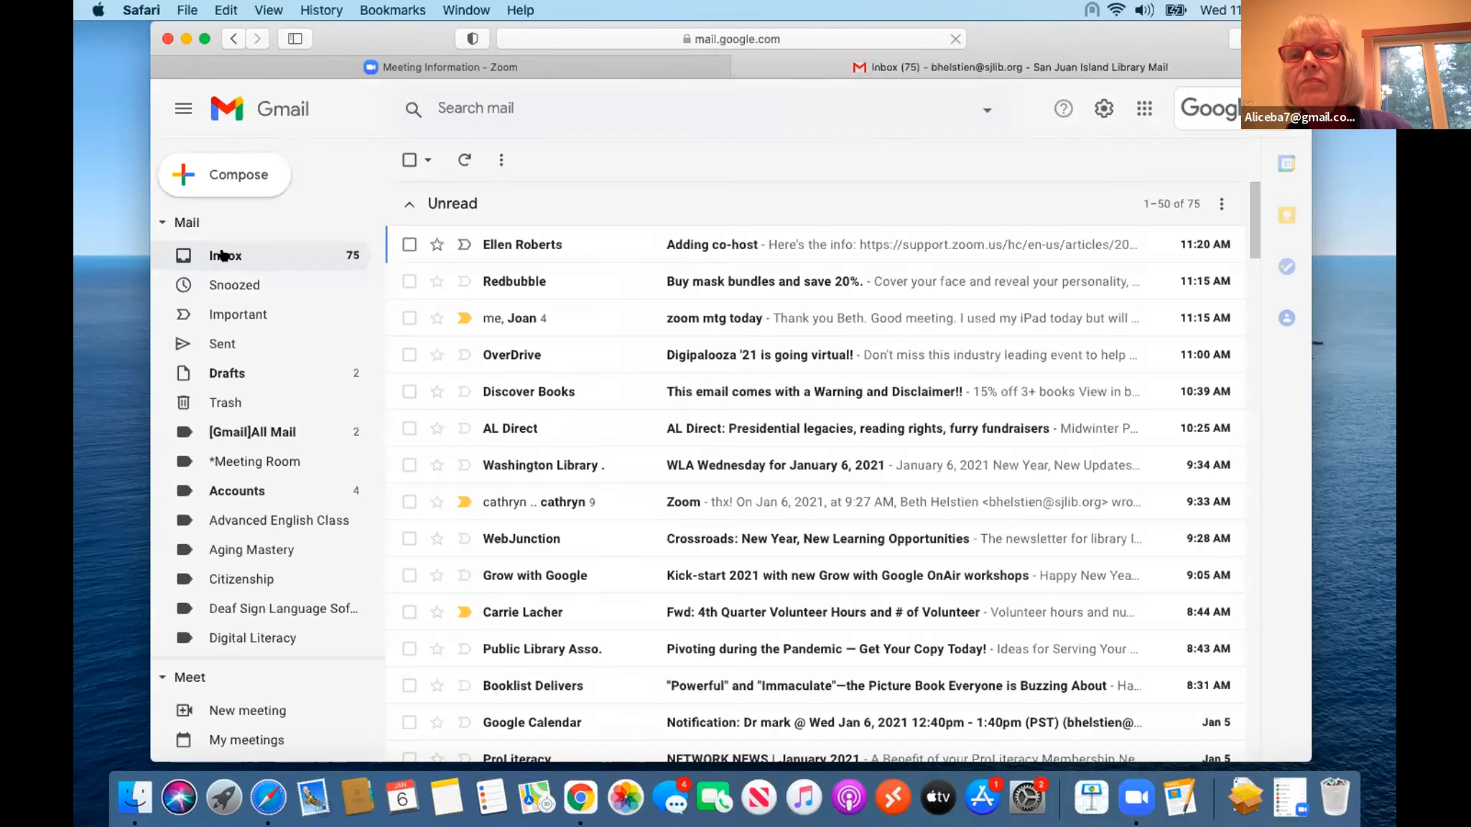
# - Compose a new email and paste the copied Zoom invitation into its body above the signature, leaving the recipient field ready for entry
pyautogui.click(282, 180)
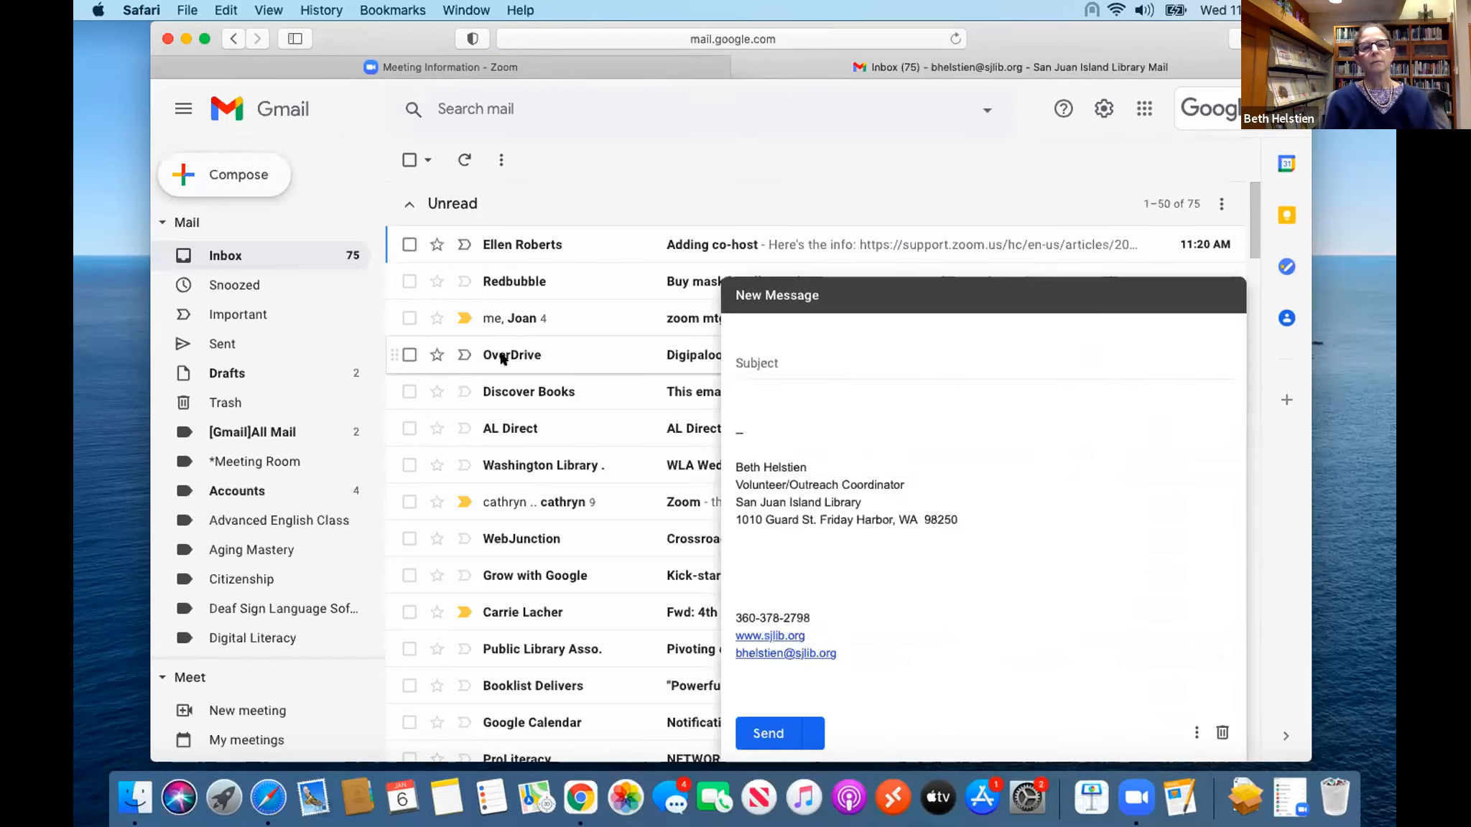
pyautogui.click(747, 419)
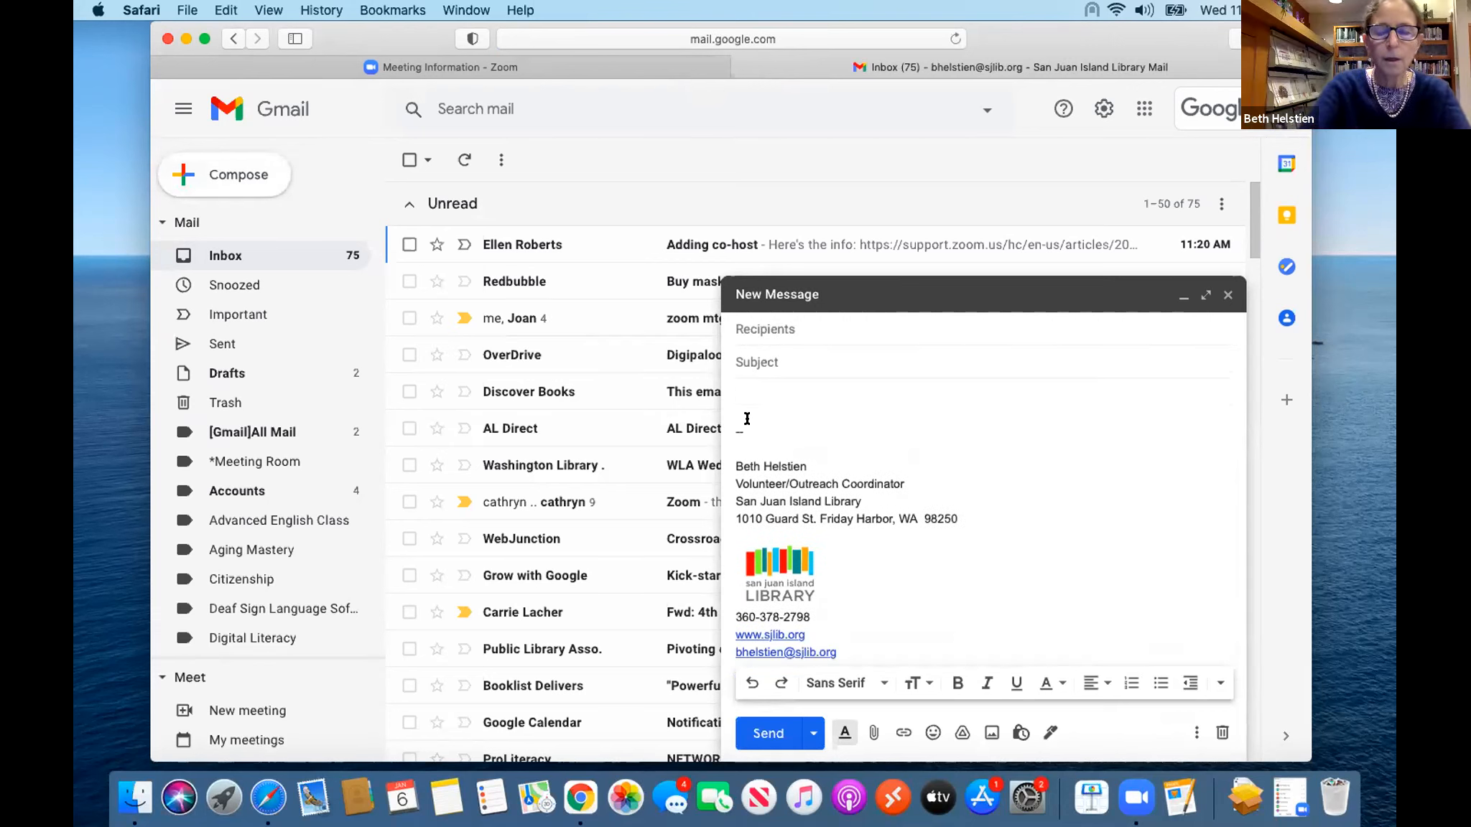
pyautogui.press('super+v')
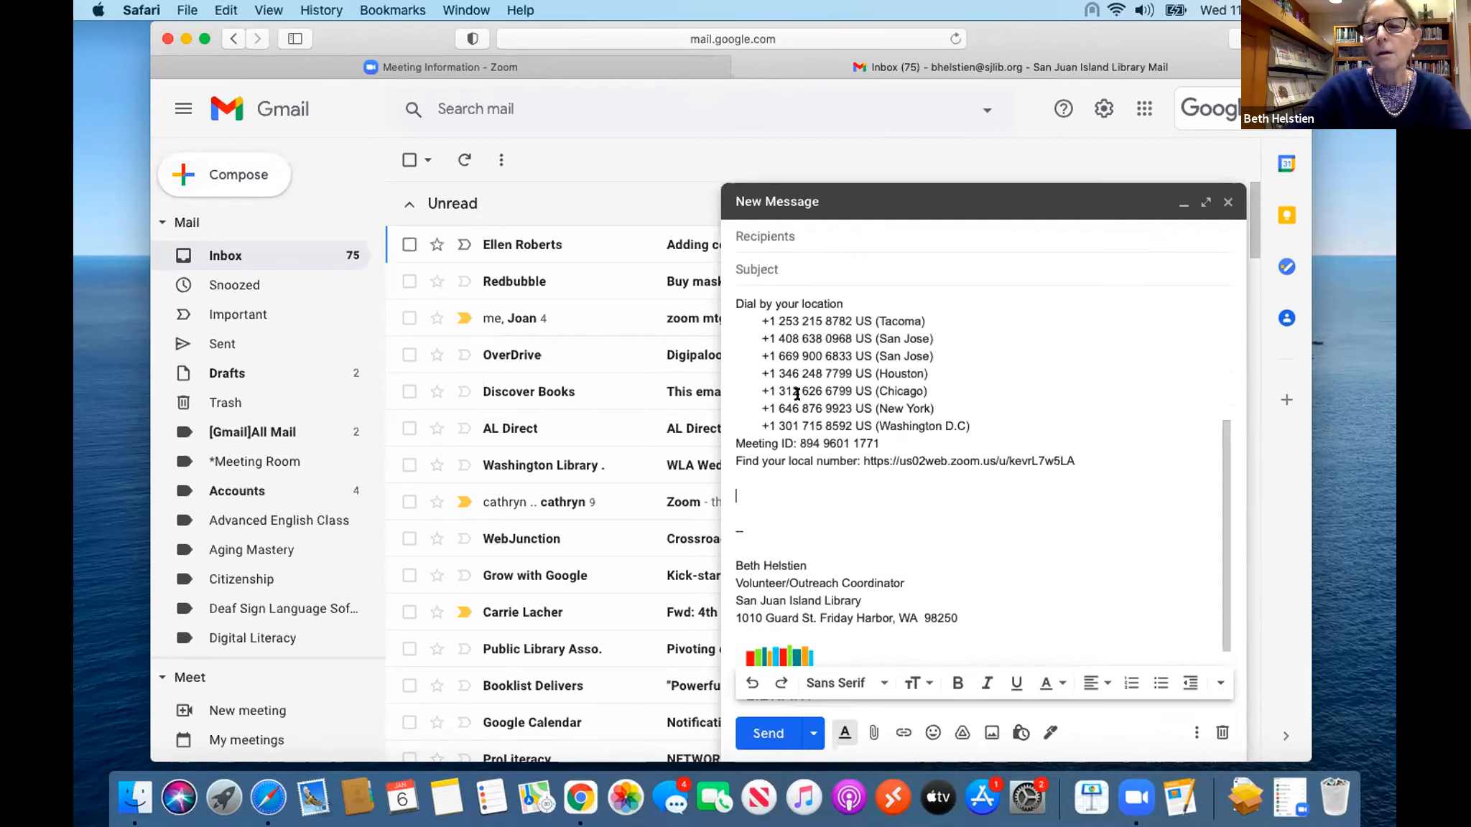
pyautogui.scroll(5, 1221, 337)
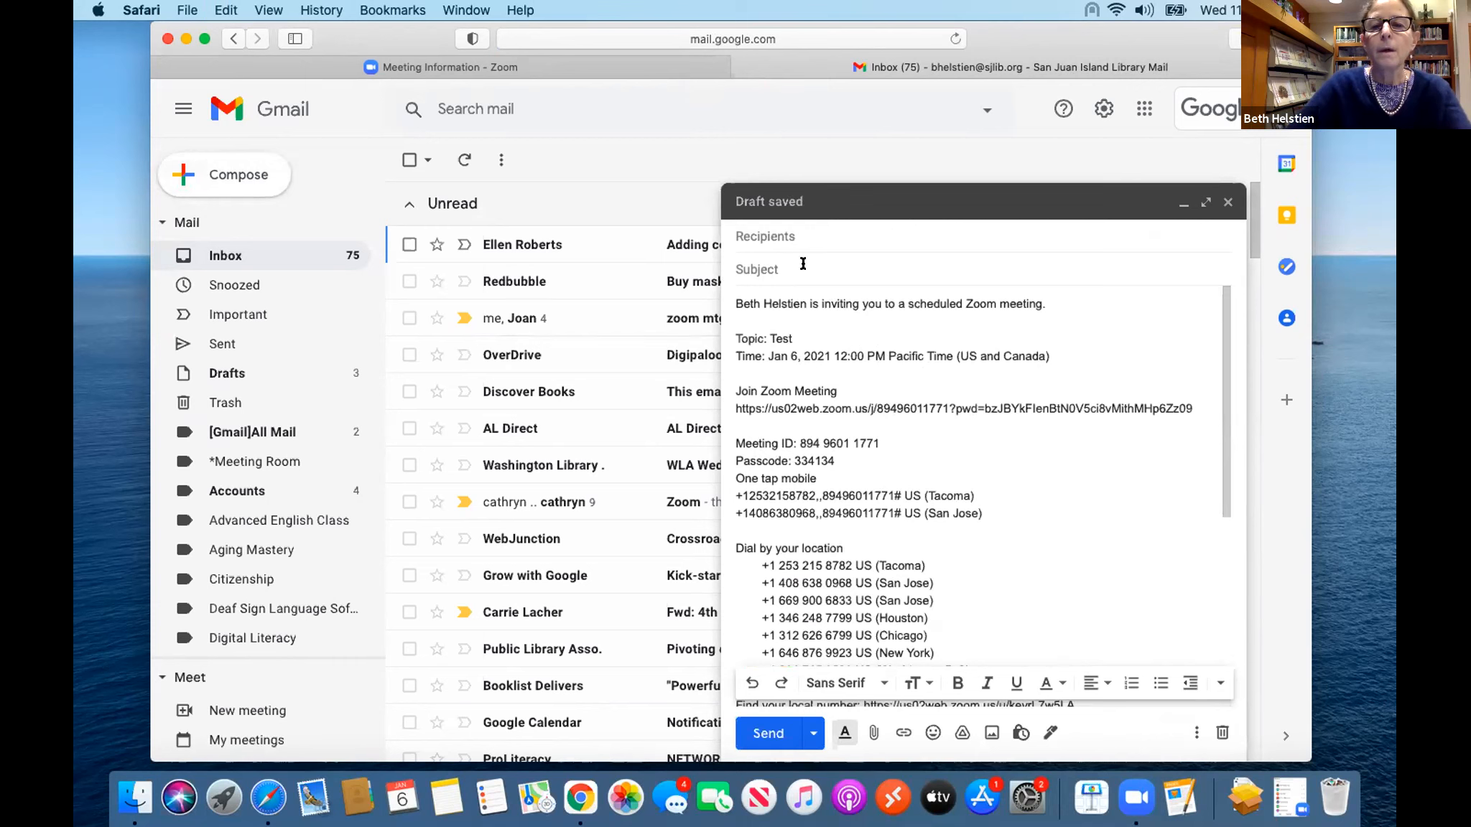
pyautogui.click(796, 232)
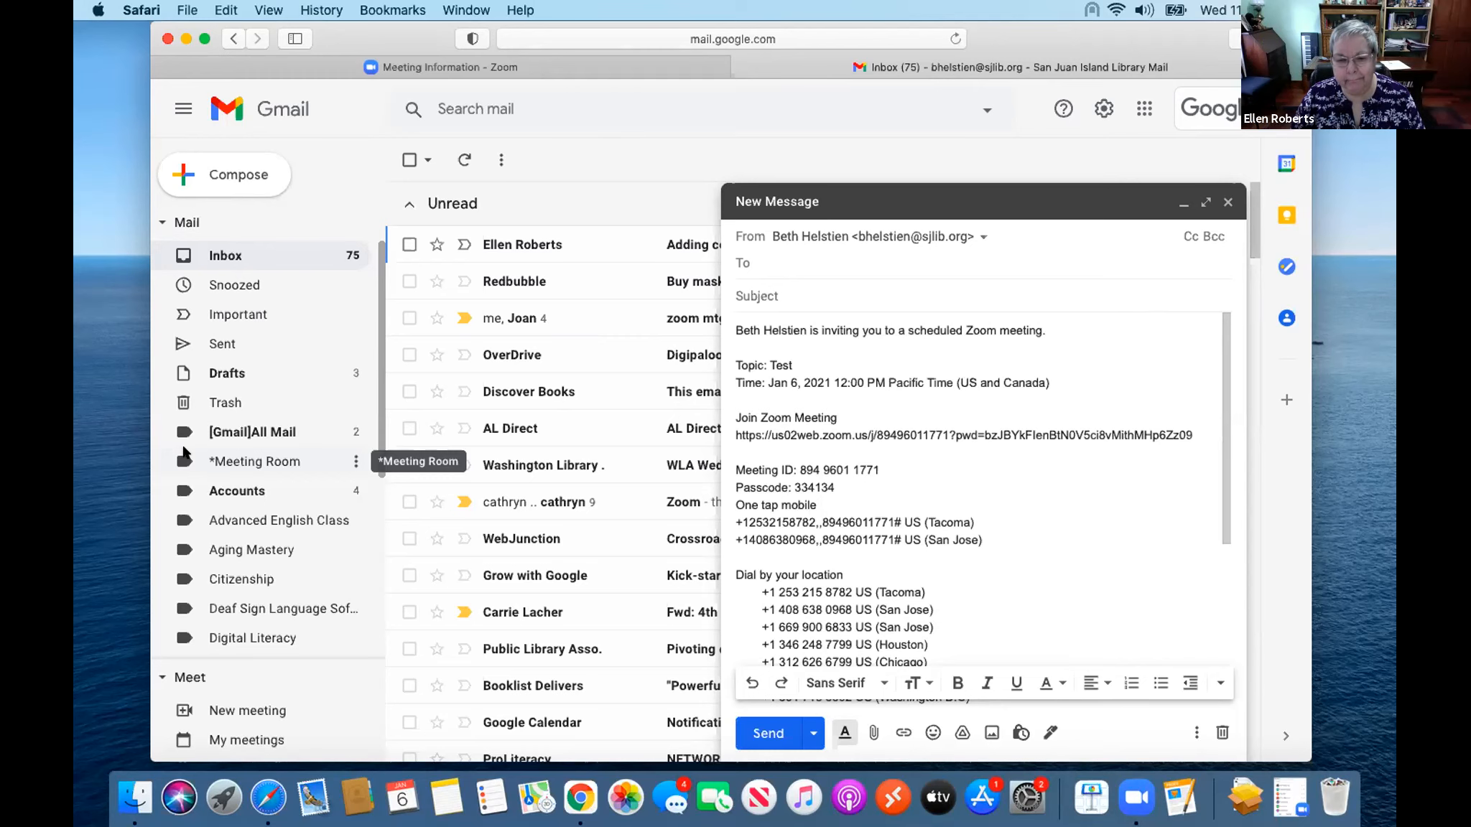
# - Close the invitation text on the Test meeting's Zoom page and switch to the Zoom desktop app
pyautogui.click(428, 69)
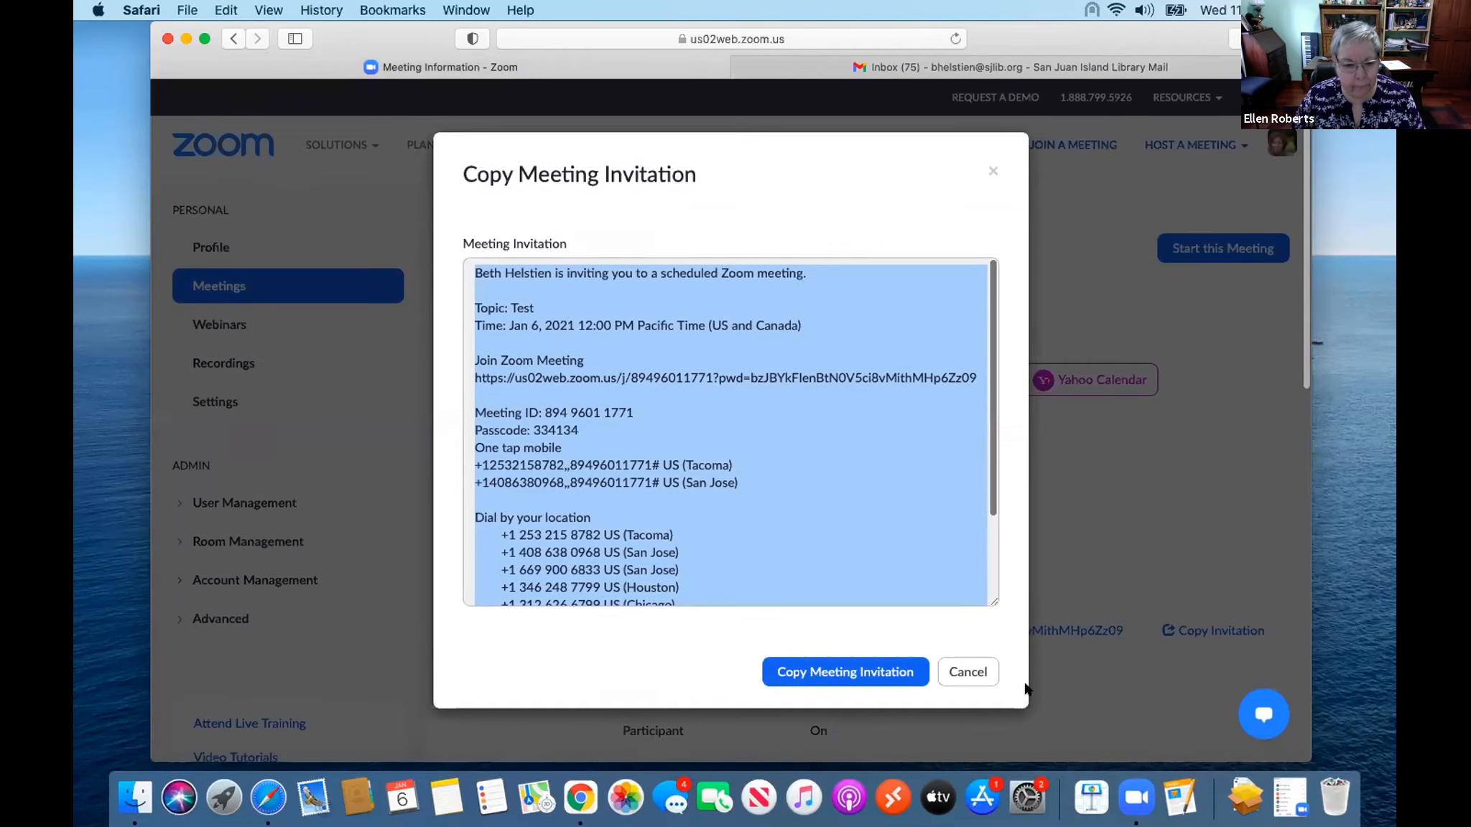
pyautogui.click(968, 673)
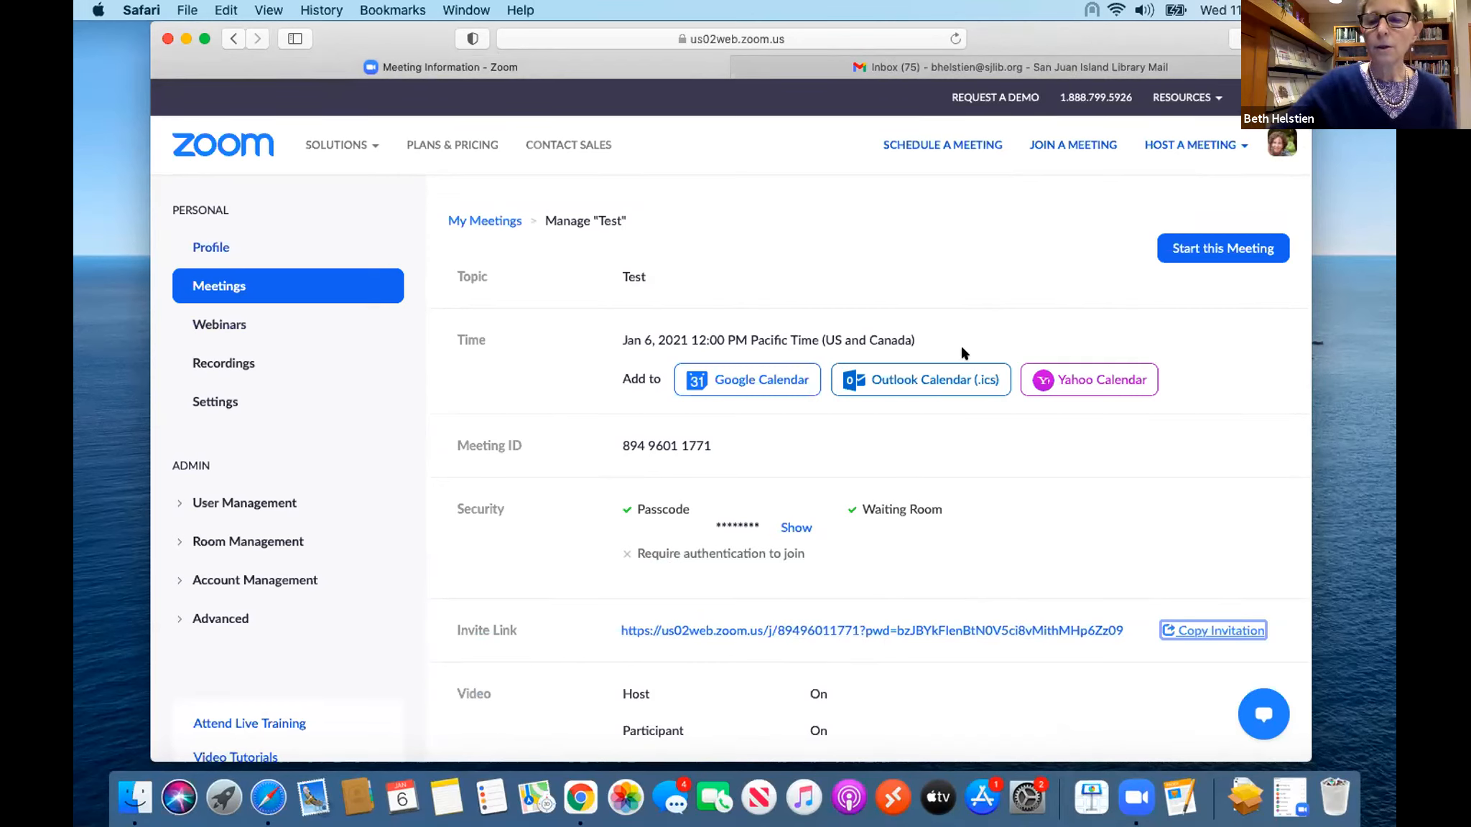
pyautogui.click(1137, 799)
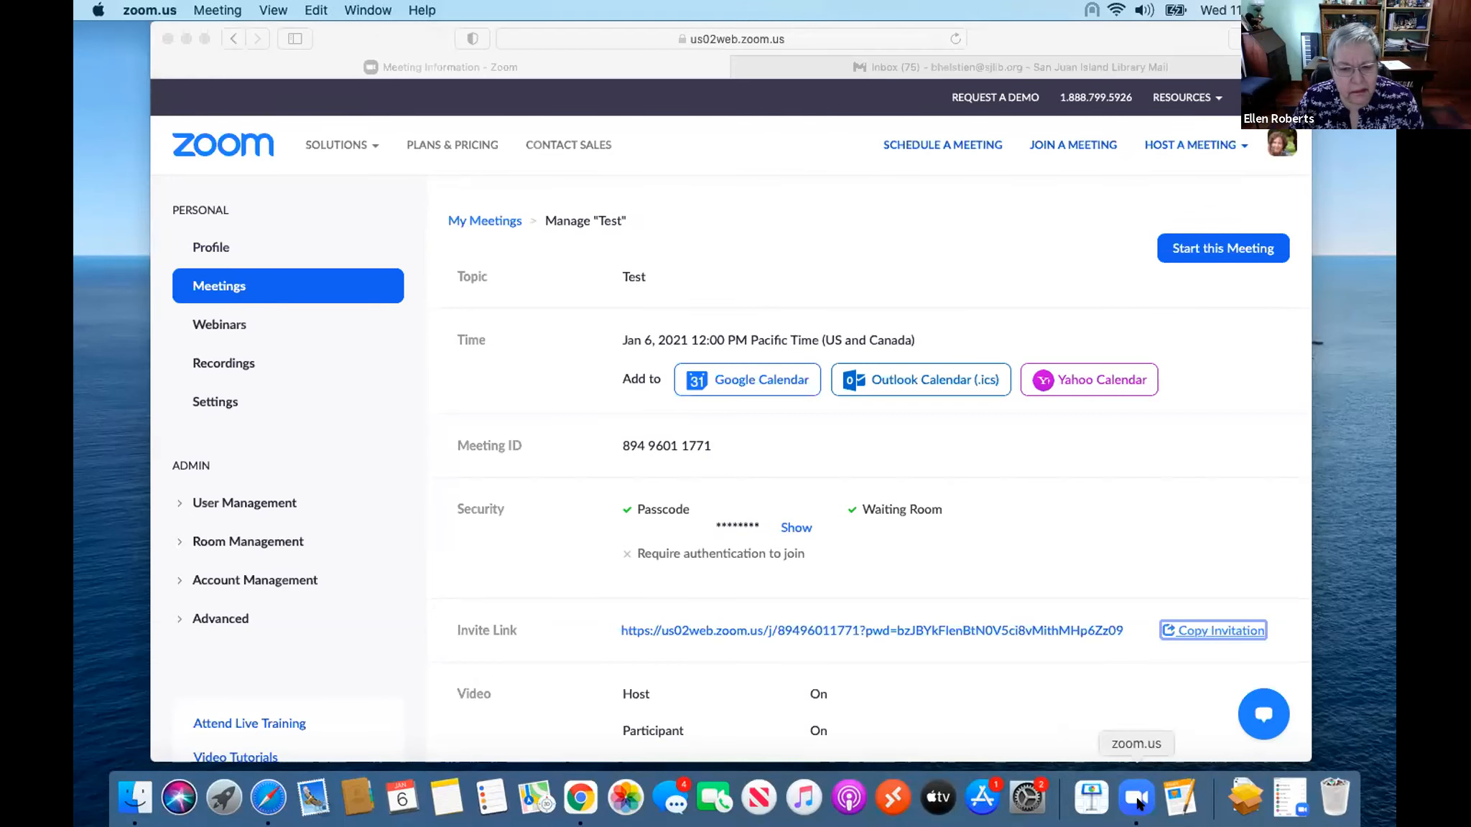